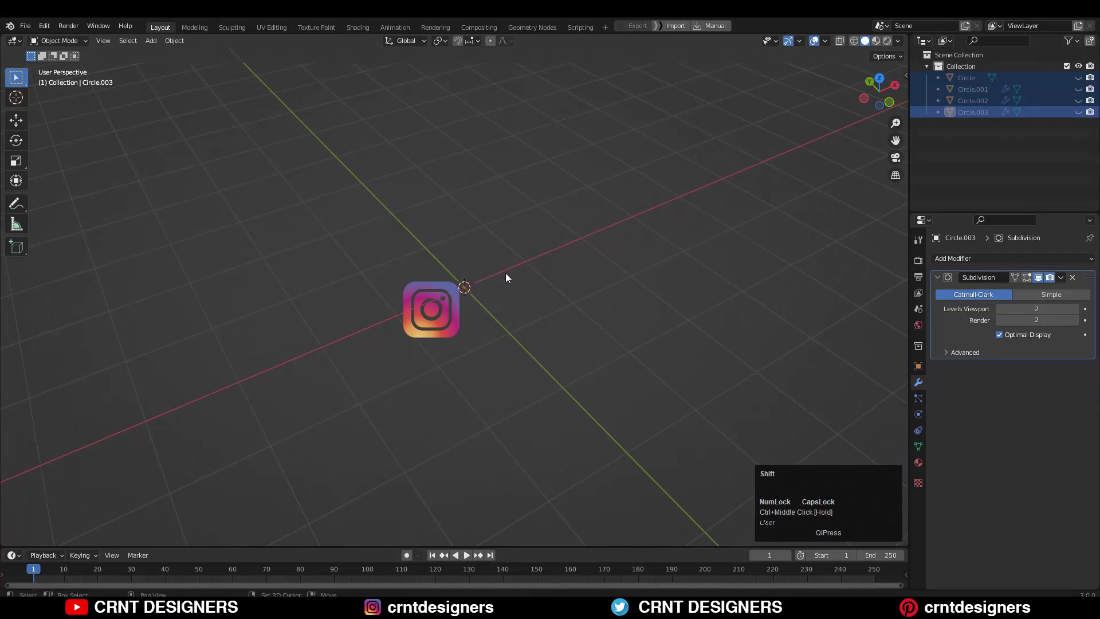
Step: Add a 24-sided cylinder mesh at the world origin
{"action": "key", "text": "shift+a"}
{"action": "mouse_move", "coordinate": [503, 273]}
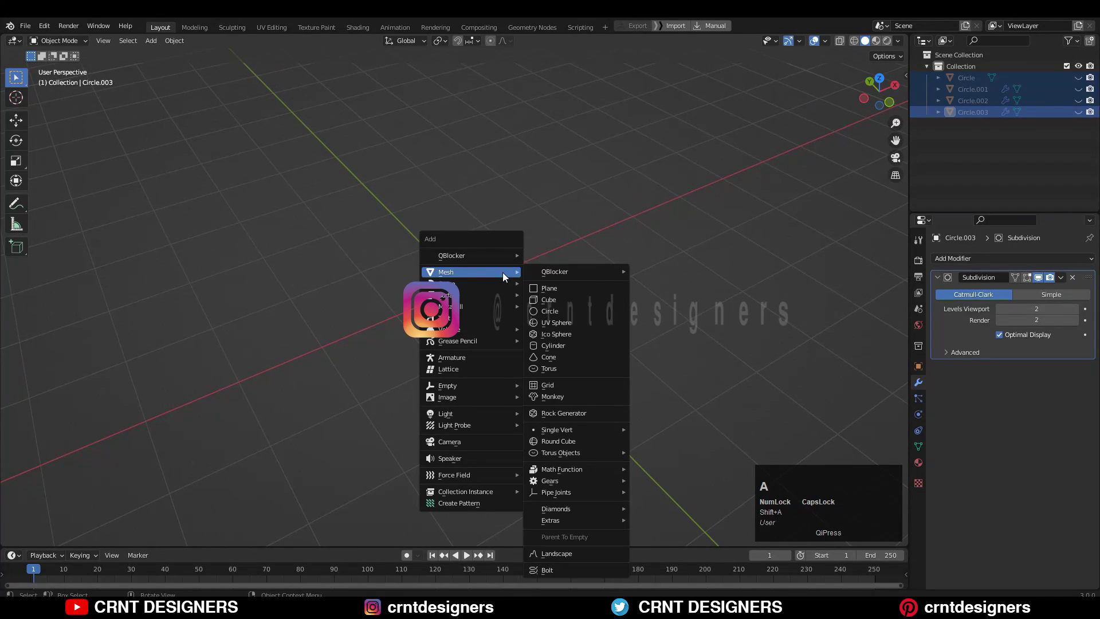
{"action": "left_click", "coordinate": [566, 347]}
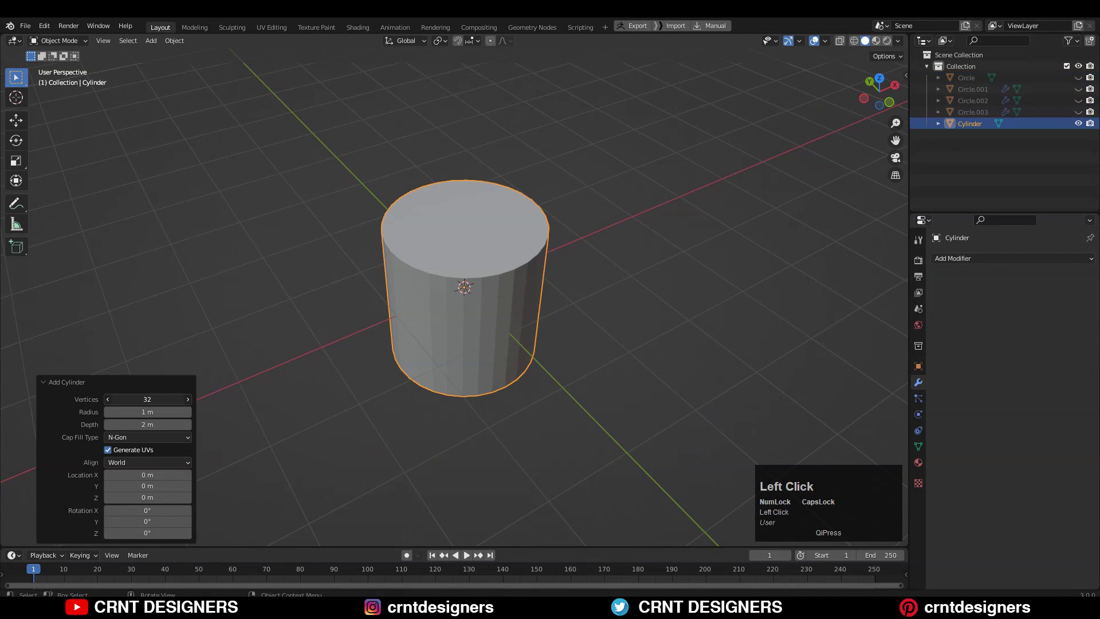
{"action": "left_click", "coordinate": [395, 365]}
Step: Raise the cylinder's bottom vertices 1 m along Z, selecting them through the mesh in the front view
{"action": "middle_click_drag", "start_coordinate": [396, 365], "coordinate": [476, 322]}
{"action": "key", "text": "Tab"}
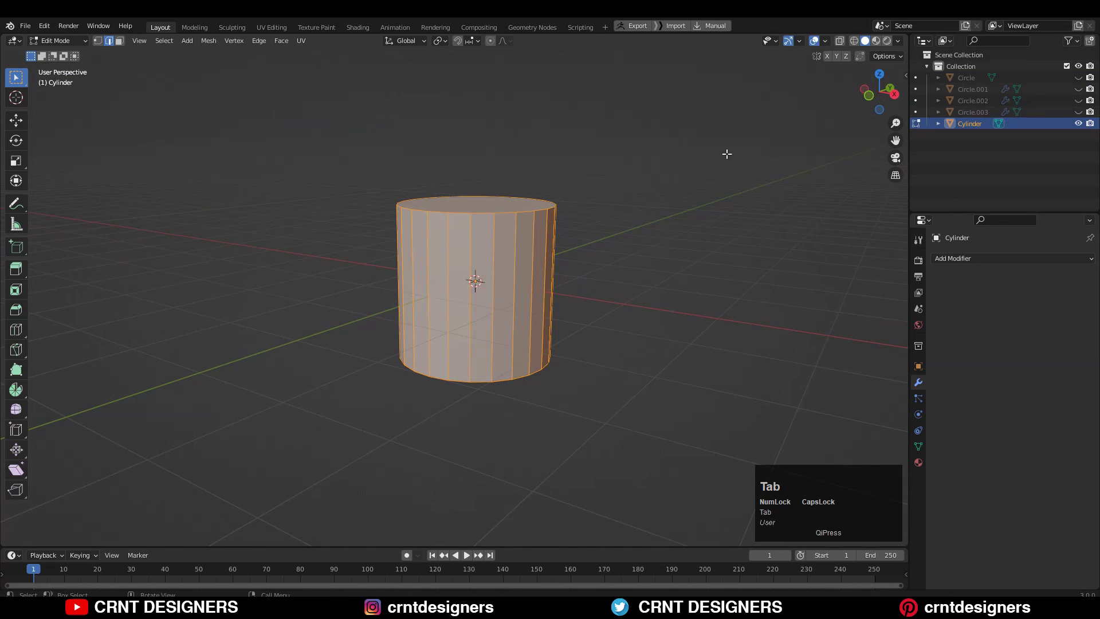
{"action": "left_click", "coordinate": [868, 96]}
{"action": "left_click", "coordinate": [840, 41]}
{"action": "left_click_drag", "start_coordinate": [687, 441], "coordinate": [374, 334]}
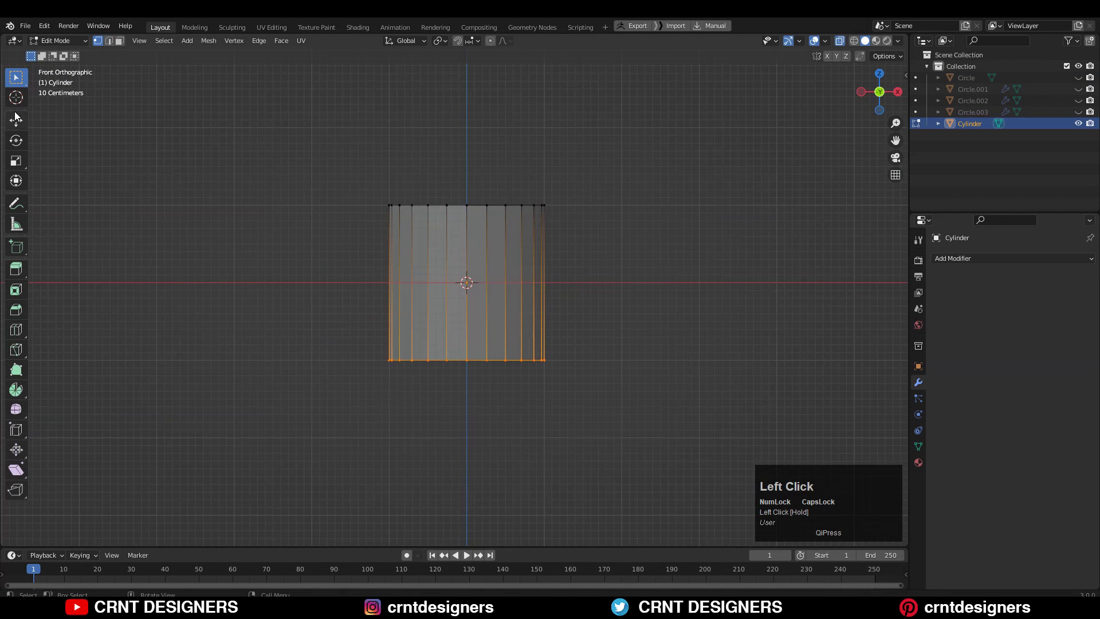
{"action": "left_click", "coordinate": [16, 119]}
{"action": "left_click_drag", "start_coordinate": [471, 314], "coordinate": [472, 237]}
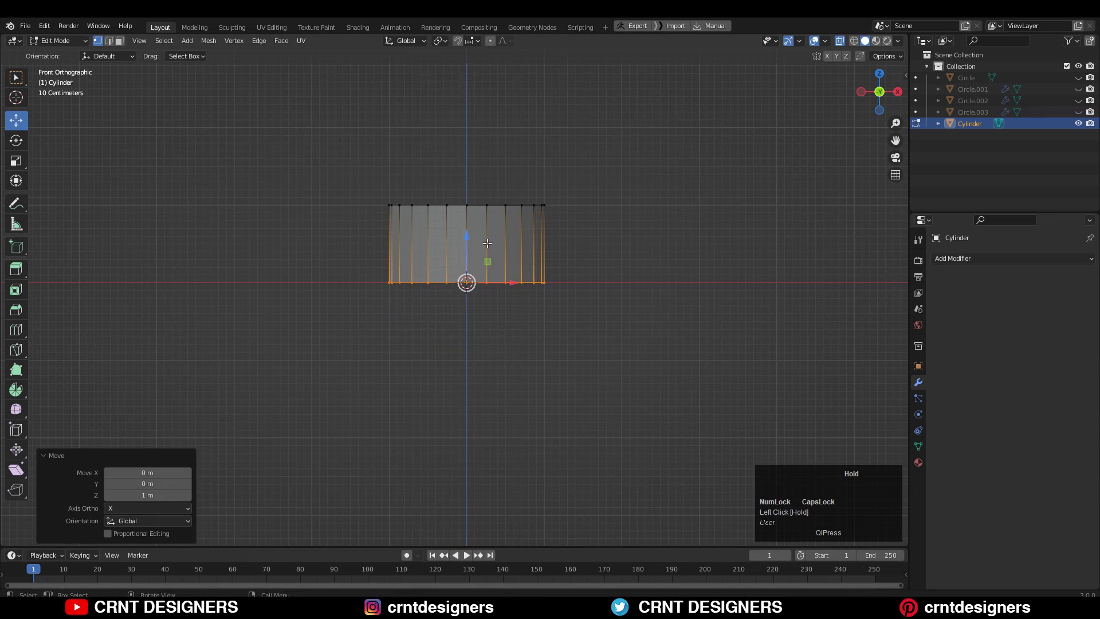
Step: Lower the cylinder's top vertices 0.7 m along Z to flatten it into a disc
{"action": "middle_click_drag", "start_coordinate": [542, 223], "coordinate": [545, 282], "text": "shift"}
{"action": "left_click_drag", "start_coordinate": [593, 212], "coordinate": [356, 293]}
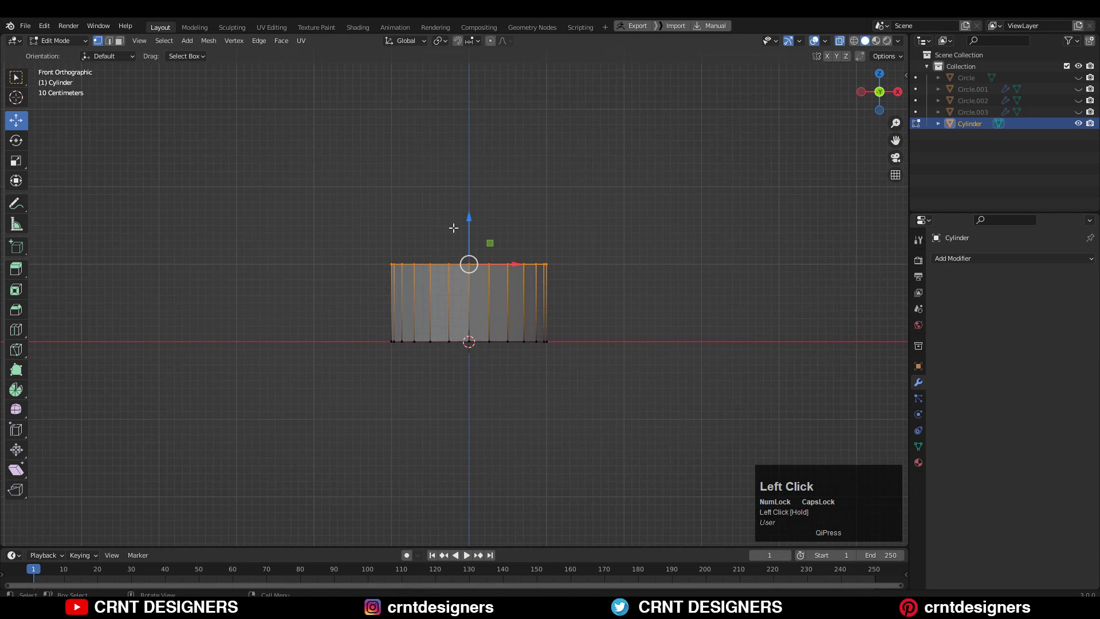
{"action": "left_click_drag", "start_coordinate": [470, 220], "coordinate": [469, 274], "text": "ctrl"}
Step: Extrude the disc's top face 0.3 m upward and scale the extruded face to 0.6
{"action": "scroll", "coordinate": [470, 274], "scroll_direction": "up", "scroll_amount": 3}
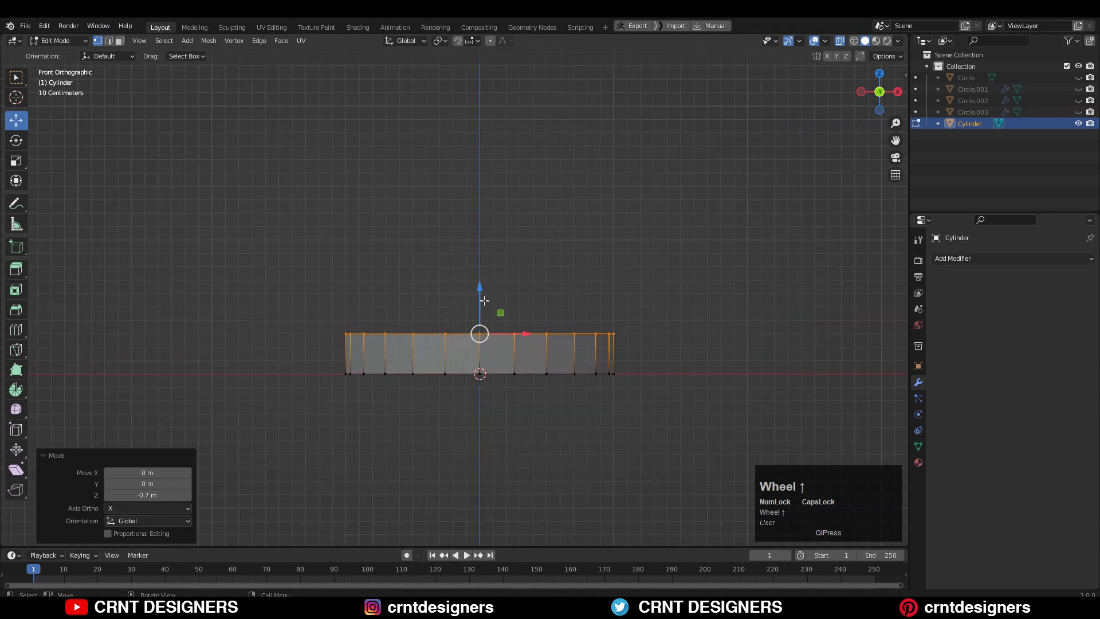
{"action": "key", "text": "e"}
{"action": "left_click", "coordinate": [479, 289]}
{"action": "key", "text": "s"}
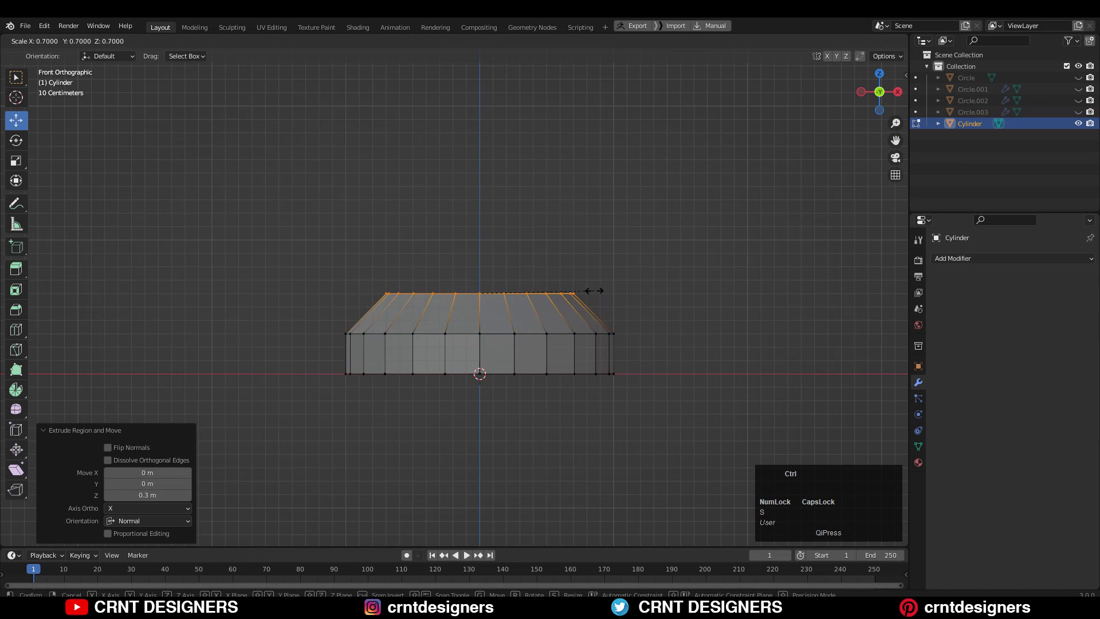
{"action": "left_click", "coordinate": [580, 294]}
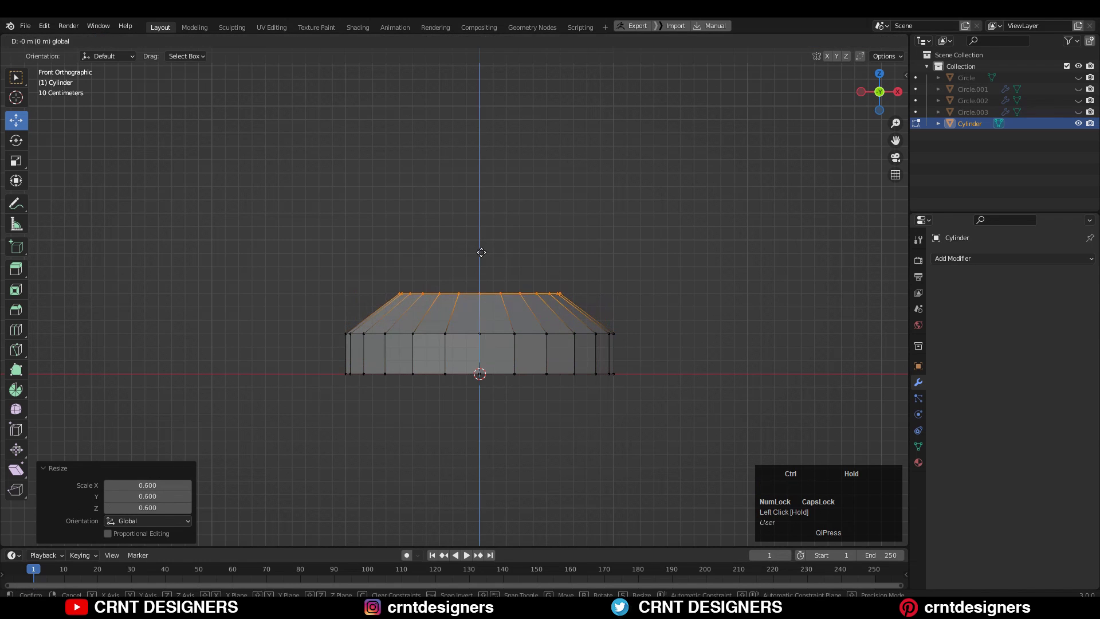
Step: Adjust the size of the disc's top face by scaling it by 1.1 and 0.9 in the top view
{"action": "key", "text": "3"}
{"action": "left_click", "coordinate": [548, 369], "text": "alt"}
{"action": "middle_click_drag", "start_coordinate": [549, 369], "coordinate": [593, 420]}
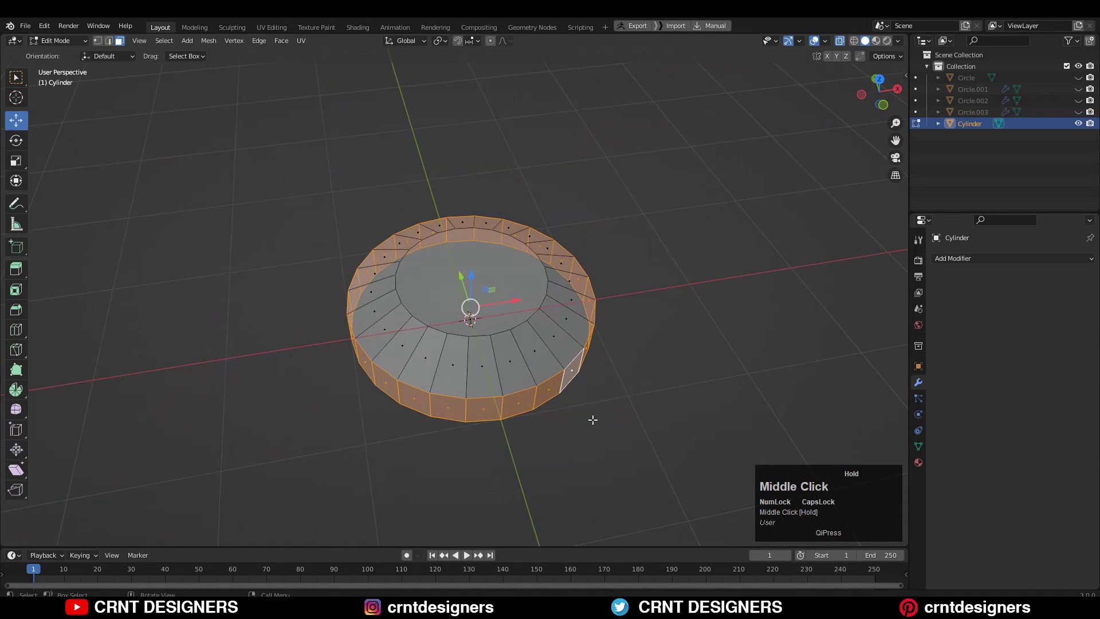
{"action": "left_click", "coordinate": [878, 78]}
{"action": "middle_click_drag", "start_coordinate": [877, 80], "coordinate": [774, 204], "text": "shift"}
{"action": "left_click", "coordinate": [745, 207]}
{"action": "middle_click_drag", "start_coordinate": [820, 90], "coordinate": [827, 67], "text": "shift"}
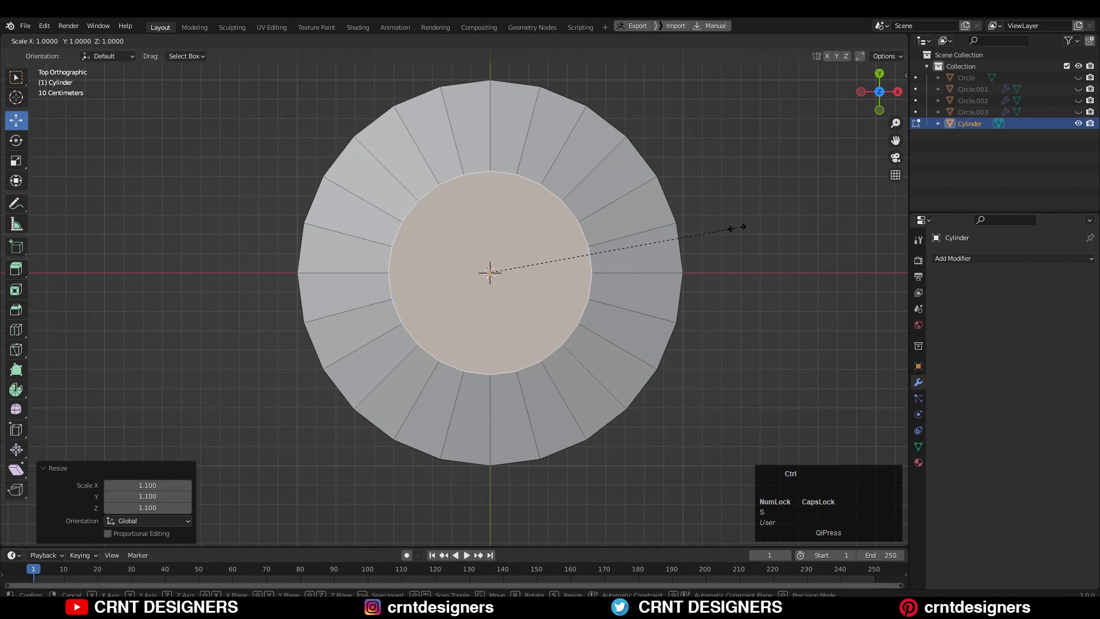
{"action": "left_click", "coordinate": [716, 231]}
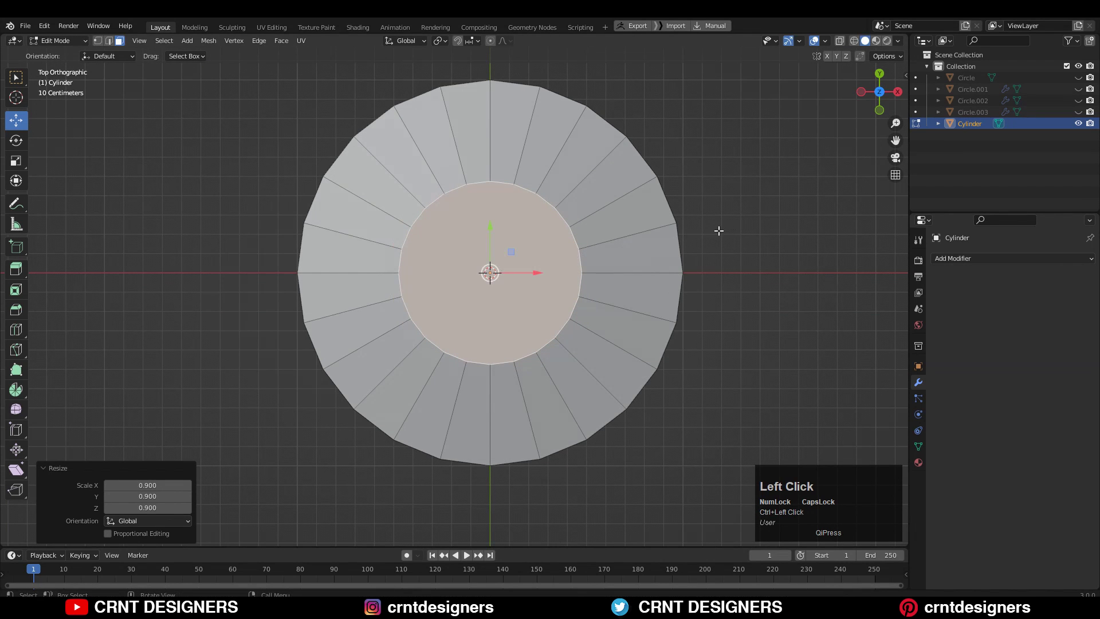
{"action": "left_click", "coordinate": [725, 230]}
Step: Duplicate the cylinder object in place and hide the copy
{"action": "middle_click_drag", "start_coordinate": [725, 230], "coordinate": [590, 378]}
{"action": "key", "text": "Tab"}
{"action": "left_click", "coordinate": [591, 381]}
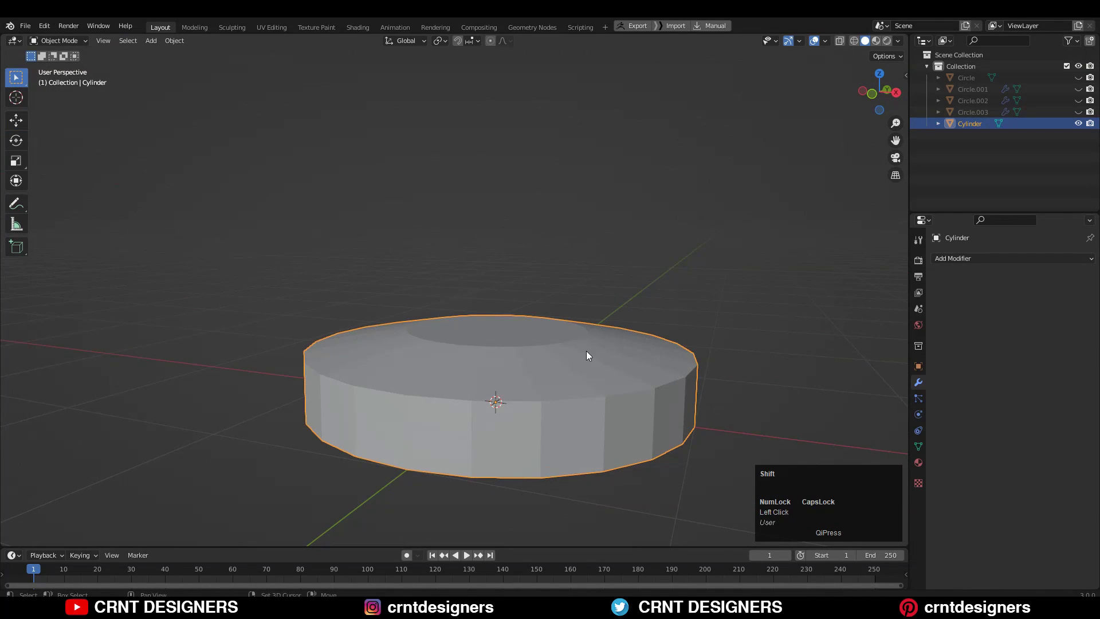
{"action": "key", "text": "shift+d"}
{"action": "right_click", "coordinate": [615, 310]}
{"action": "left_click", "coordinate": [545, 309]}
Step: Delete the original cylinder's ring of vertical side faces and its bottom face
{"action": "key", "text": "Tab"}
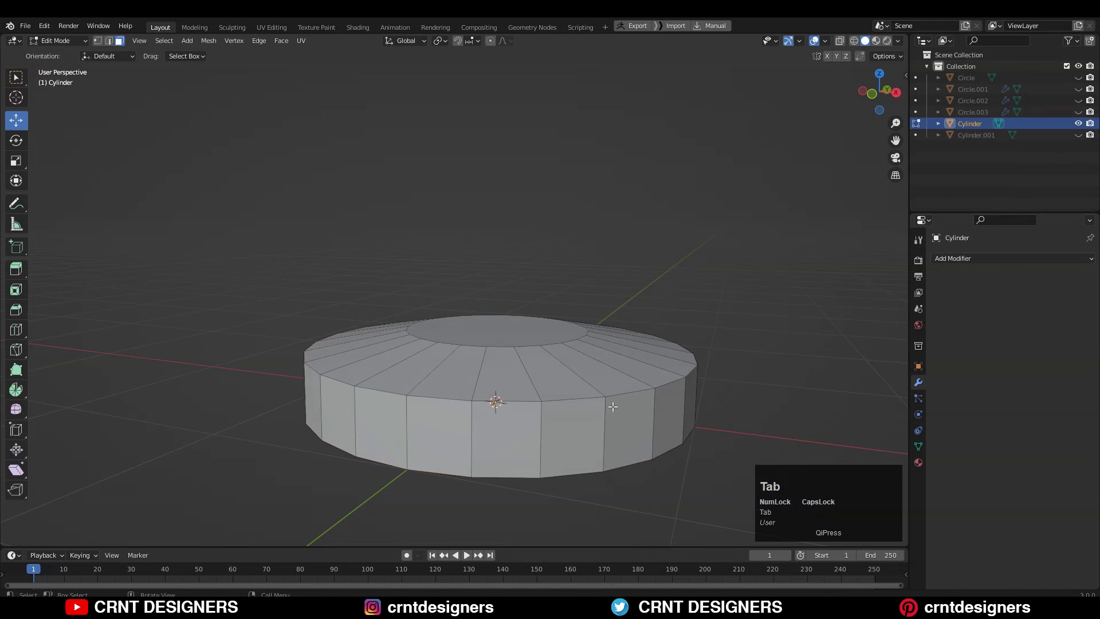
{"action": "left_click", "coordinate": [656, 421], "text": "alt"}
{"action": "middle_click_drag", "start_coordinate": [656, 421], "coordinate": [645, 452]}
{"action": "left_click", "coordinate": [652, 385], "text": "shift"}
{"action": "key", "text": "x"}
{"action": "left_click", "coordinate": [652, 363]}
Step: Knife-cut a straight line parallel to X from the inner circle's +Y vertex to the outer rim on the +X side
{"action": "left_click", "coordinate": [625, 321]}
{"action": "left_click", "coordinate": [880, 87]}
{"action": "key", "text": "Tab"}
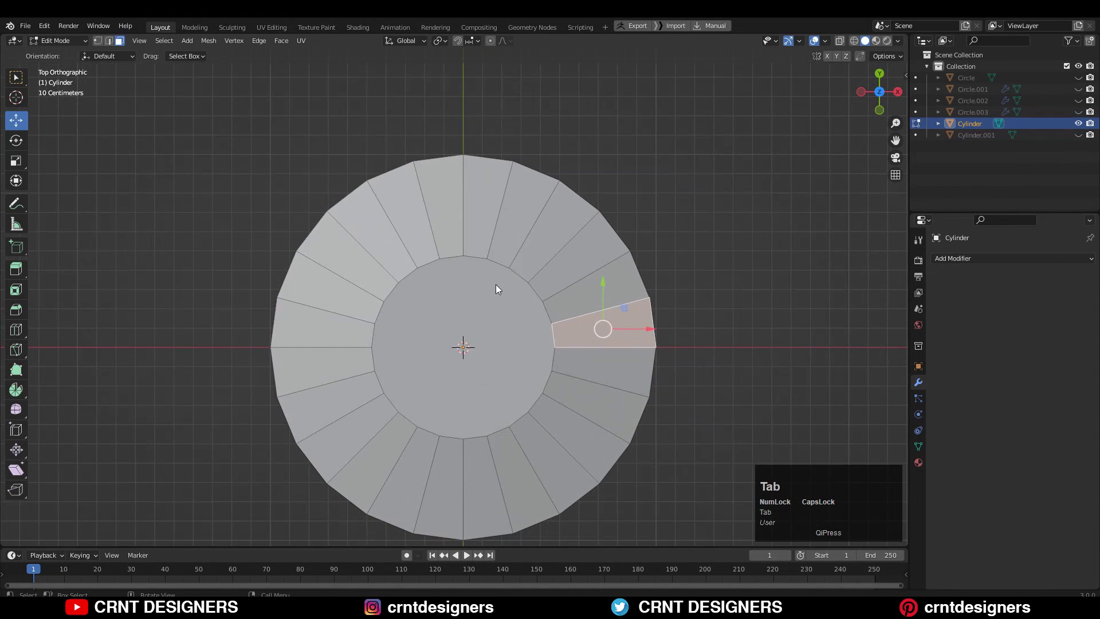
{"action": "left_click", "coordinate": [488, 282]}
{"action": "key", "text": "Tab"}
{"action": "key", "text": "1"}
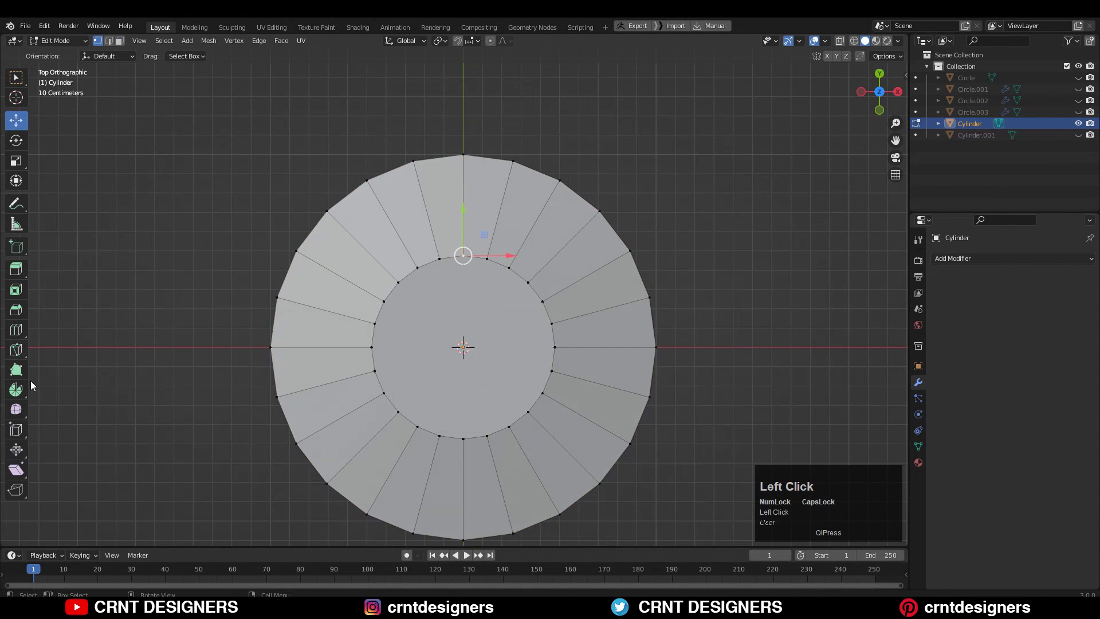
{"action": "left_click", "coordinate": [15, 350]}
{"action": "scroll", "coordinate": [483, 236], "scroll_direction": "up", "scroll_amount": 2}
{"action": "left_click", "coordinate": [475, 233]}
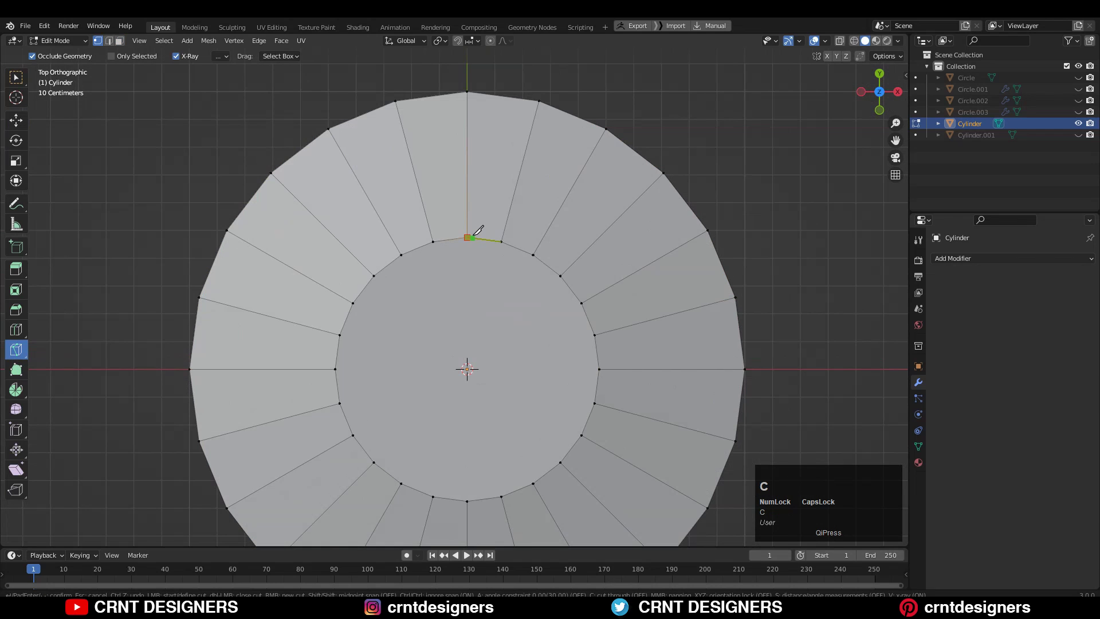
{"action": "key", "text": "x"}
{"action": "left_click", "coordinate": [713, 234]}
{"action": "key", "text": "space"}
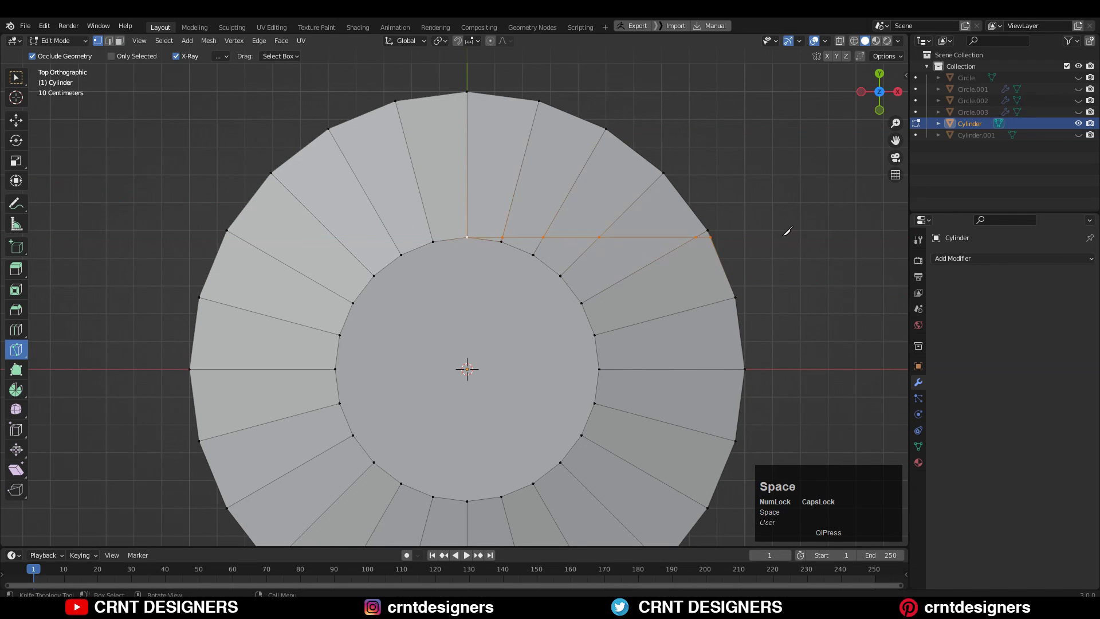
Step: Rotate the disc object 120 degrees clockwise in the top view
{"action": "scroll", "coordinate": [788, 231], "scroll_direction": "down", "scroll_amount": 3}
{"action": "key", "text": "Tab"}
{"action": "left_click", "coordinate": [569, 282]}
{"action": "key", "text": "r"}
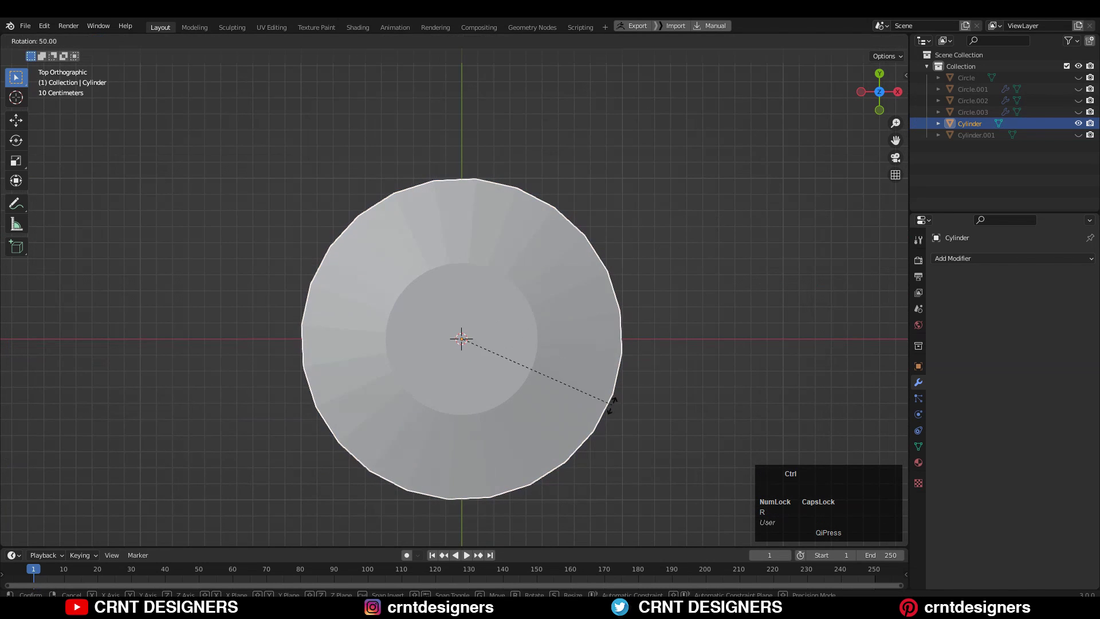
{"action": "left_click", "coordinate": [454, 447]}
Step: Knife-cut a second line parallel to X from the inner circle's +Y vertex to the outer rim
{"action": "key", "text": "Tab"}
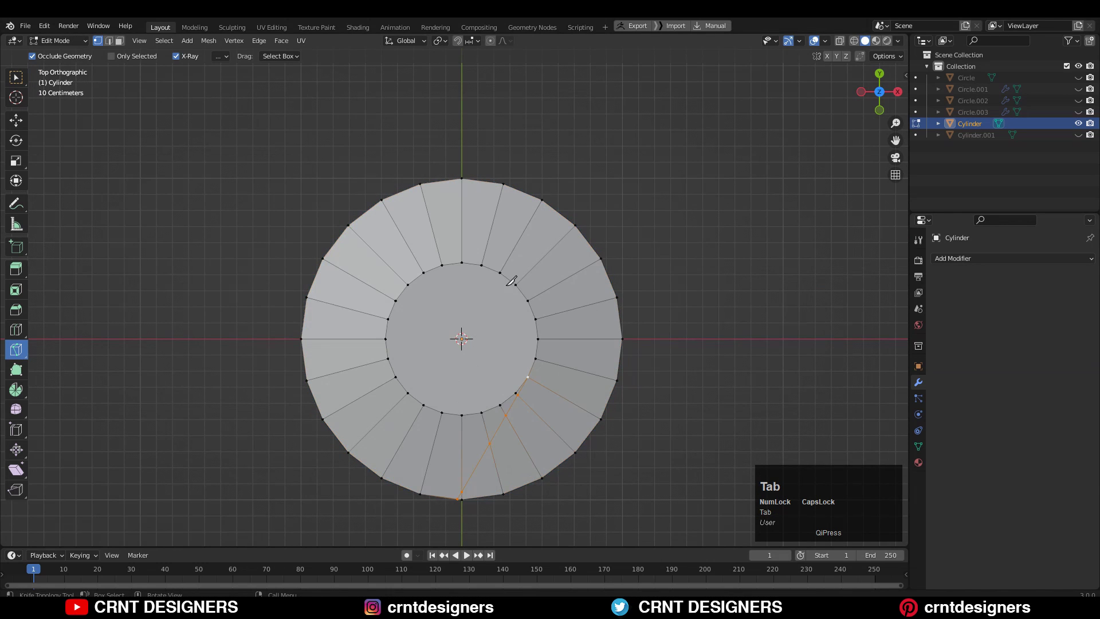
{"action": "scroll", "coordinate": [512, 281], "scroll_direction": "up", "scroll_amount": 2}
{"action": "left_click", "coordinate": [466, 248]}
{"action": "key", "text": "x"}
{"action": "left_click", "coordinate": [666, 247]}
{"action": "key", "text": "space"}
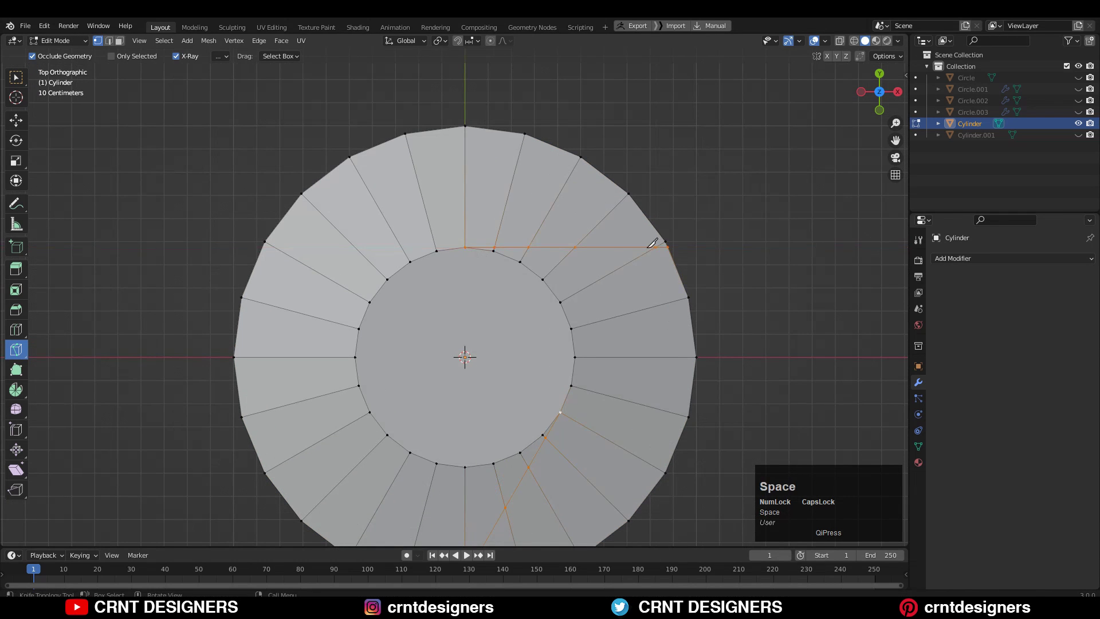
Step: Rotate the disc object another 120 degrees clockwise for the third cut
{"action": "key", "text": "Tab"}
{"action": "scroll", "coordinate": [560, 248], "scroll_direction": "down", "scroll_amount": 4}
{"action": "key", "text": "r"}
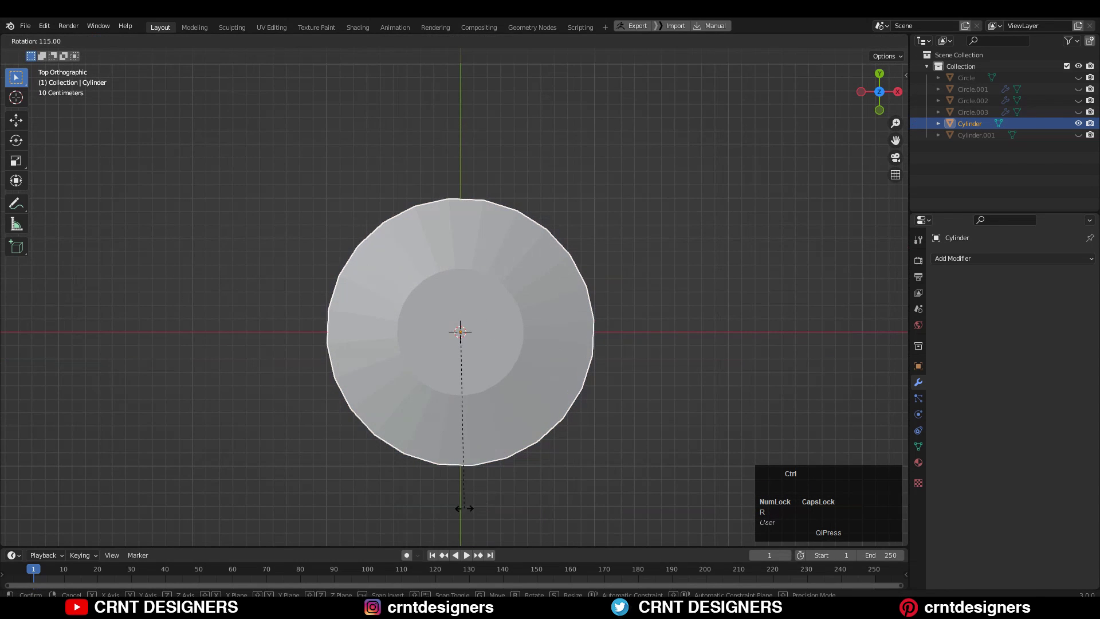
{"action": "left_click", "coordinate": [442, 508]}
Step: Knife-cut a third line parallel to X from the inner circle's +Y vertex to the outer rim
{"action": "key", "text": "Tab"}
{"action": "scroll", "coordinate": [464, 252], "scroll_direction": "up", "scroll_amount": 3}
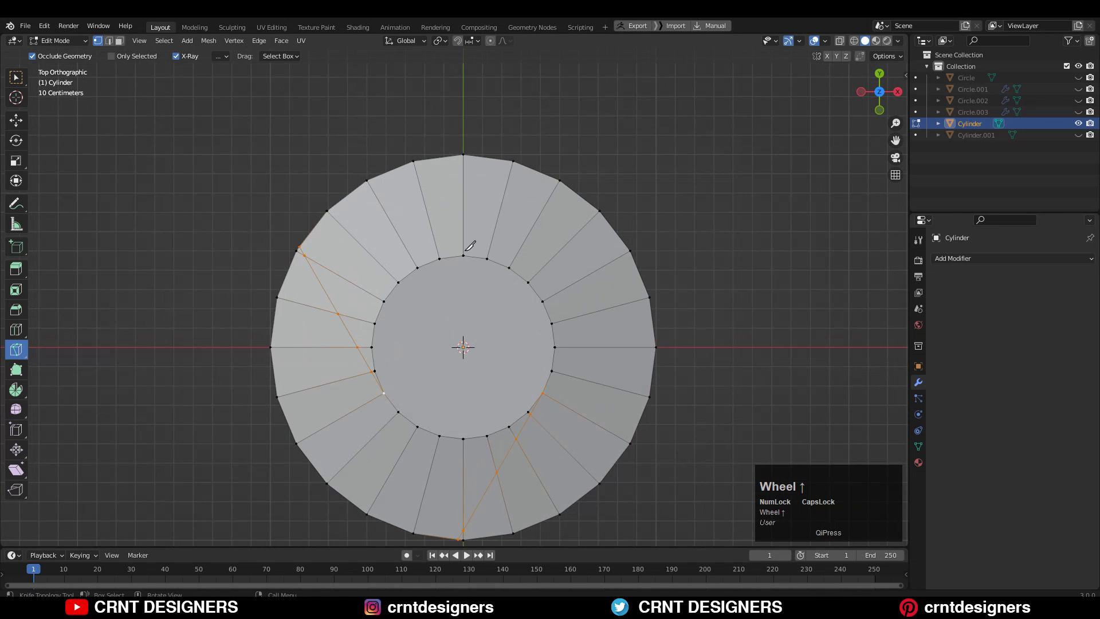
{"action": "left_click", "coordinate": [463, 256]}
{"action": "key", "text": "x"}
{"action": "left_click", "coordinate": [715, 263]}
{"action": "key", "text": "space"}
Step: Inset the central circular face by about 0.024 m
{"action": "scroll", "coordinate": [723, 264], "scroll_direction": "down", "scroll_amount": 2}
{"action": "middle_click_drag", "start_coordinate": [656, 305], "coordinate": [687, 307], "text": "shift"}
{"action": "scroll", "coordinate": [675, 306], "scroll_direction": "up", "scroll_amount": 1}
{"action": "key", "text": "c"}
{"action": "left_click", "coordinate": [529, 296]}
{"action": "middle_click_drag", "start_coordinate": [529, 297], "coordinate": [499, 297], "text": "shift"}
{"action": "key", "text": "i"}
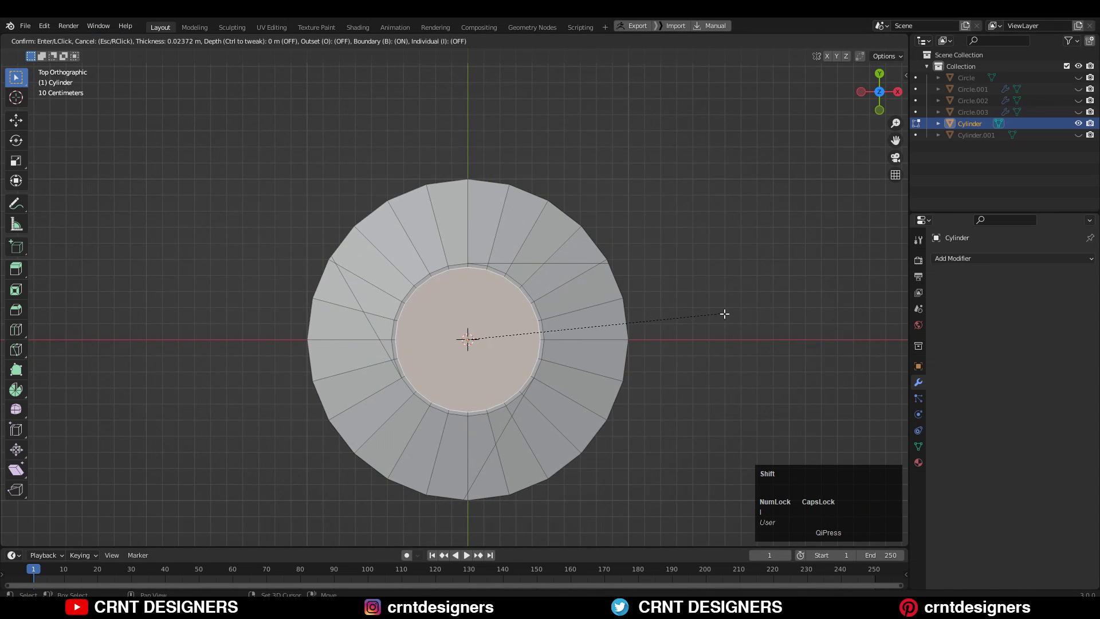
{"action": "left_click", "coordinate": [724, 314]}
Step: Separate the blade-shaped group of outer faces between the +Y and -X side cut lines into its own object
{"action": "scroll", "coordinate": [474, 359], "scroll_direction": "up", "scroll_amount": 2}
{"action": "left_click", "coordinate": [622, 231]}
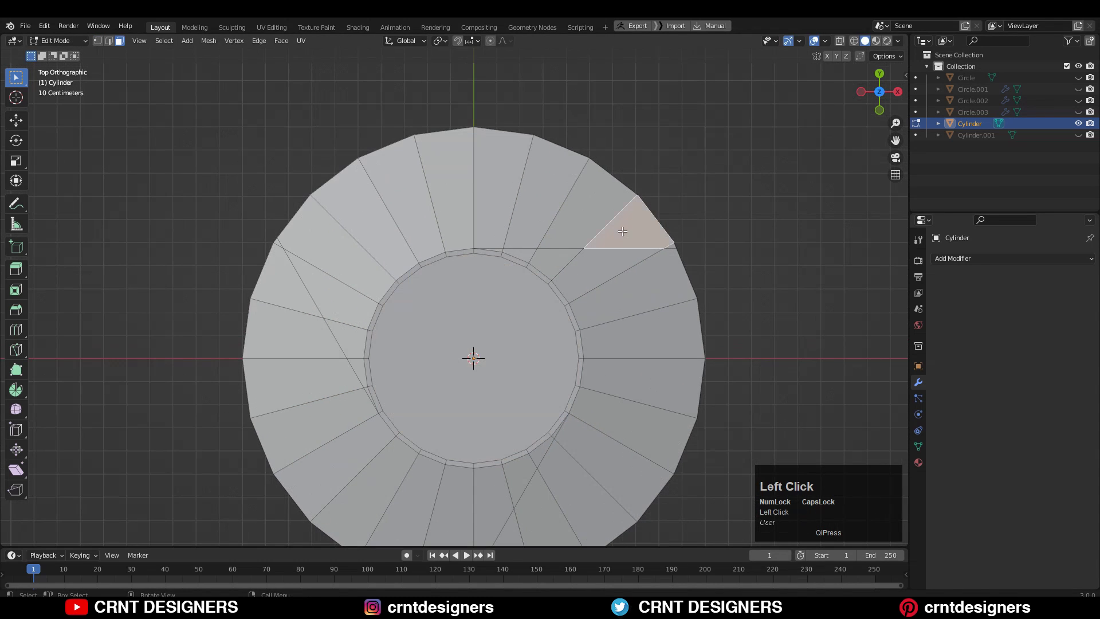
{"action": "left_click", "coordinate": [672, 245]}
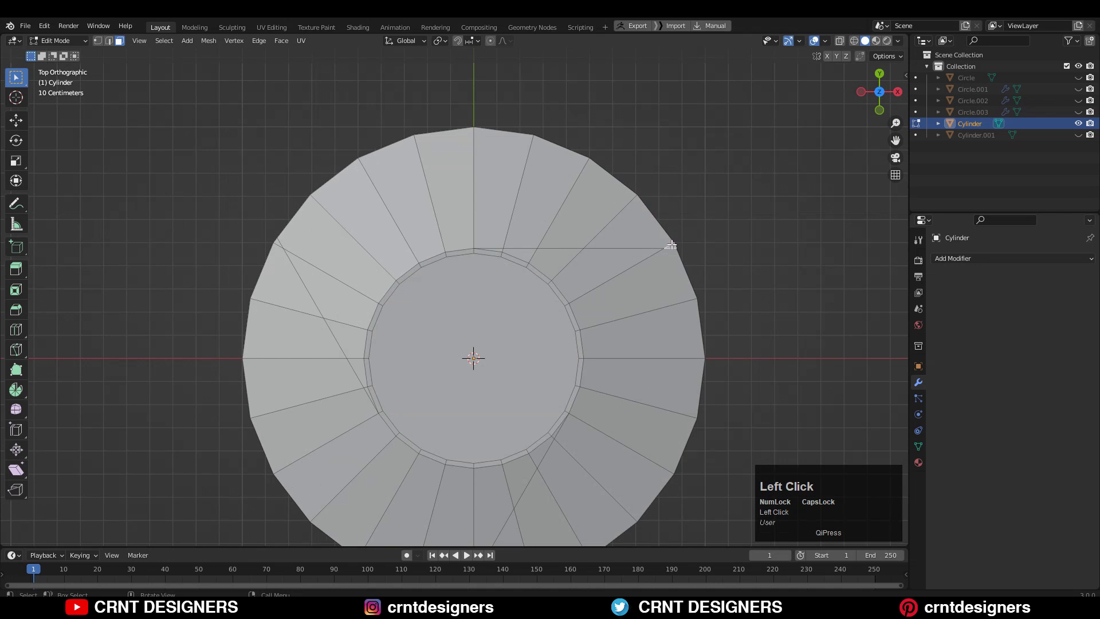
{"action": "left_click", "coordinate": [335, 241], "text": "ctrl+shift"}
{"action": "left_click", "coordinate": [367, 393], "text": "ctrl+shift"}
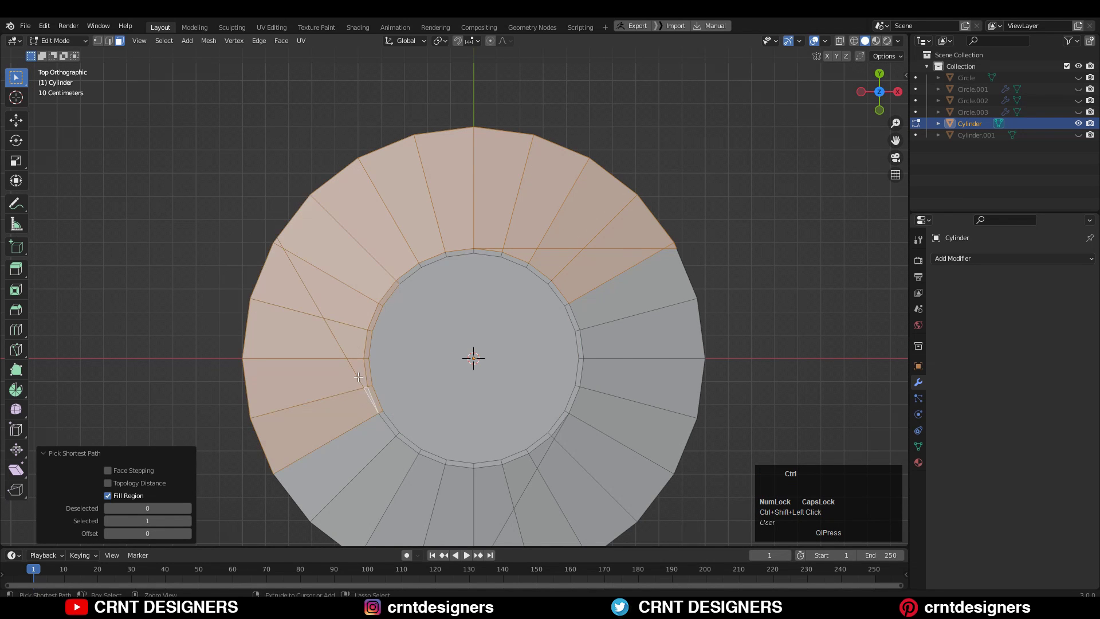
{"action": "key", "text": "ctrl+z"}
{"action": "middle_click_drag", "start_coordinate": [657, 302], "coordinate": [780, 269], "text": "shift"}
{"action": "scroll", "coordinate": [609, 374], "scroll_direction": "up", "scroll_amount": 3}
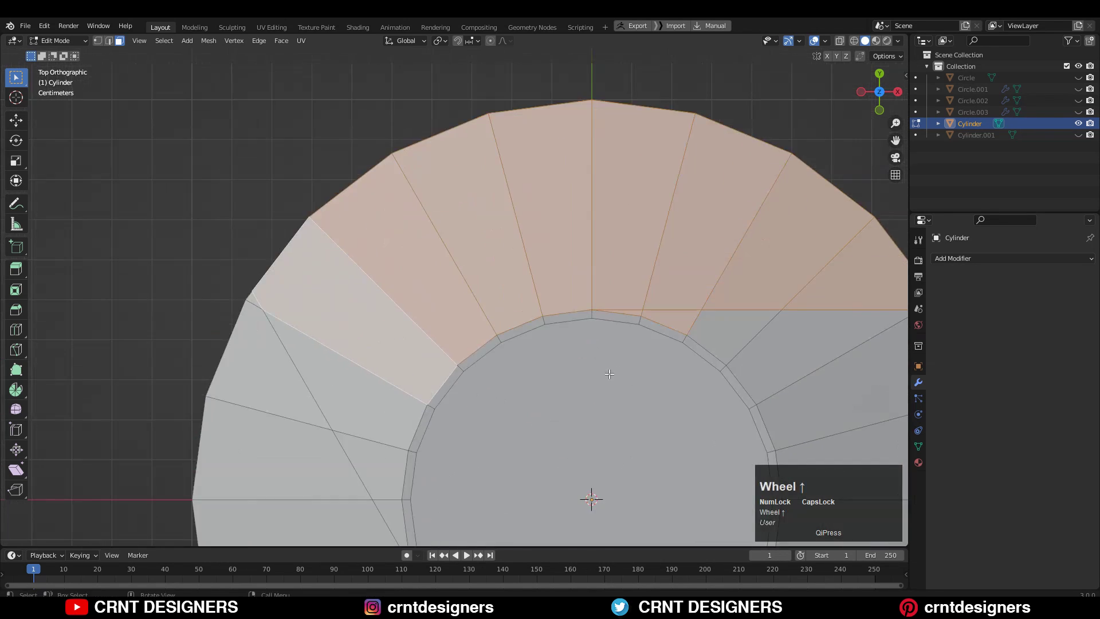
{"action": "middle_click_drag", "start_coordinate": [352, 346], "coordinate": [419, 206], "text": "shift"}
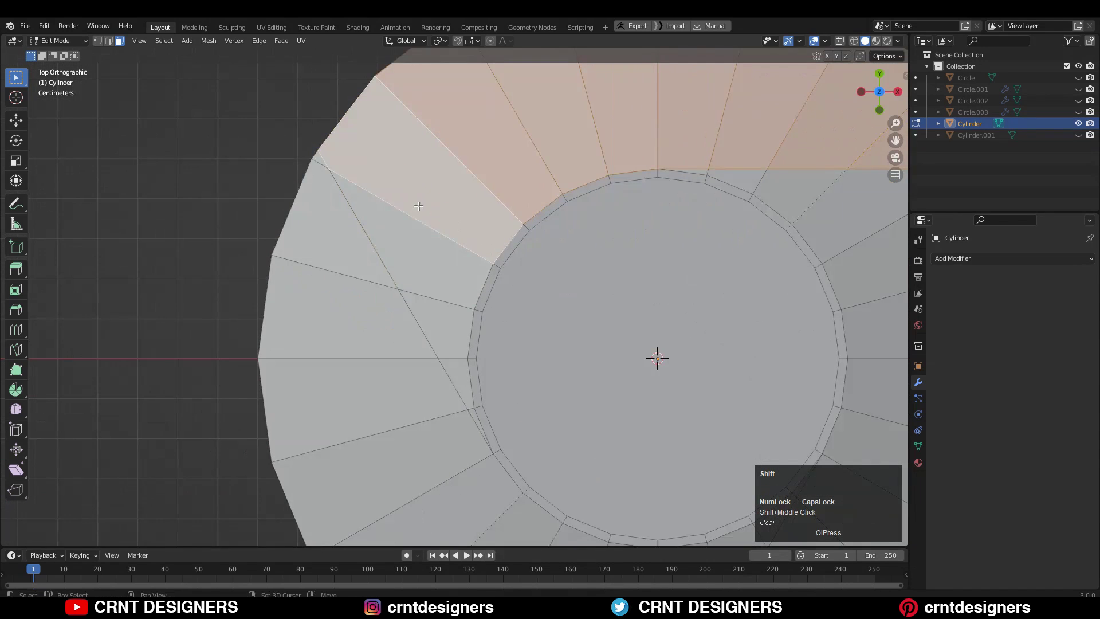
{"action": "left_click", "coordinate": [459, 382], "text": "shift"}
{"action": "left_click", "coordinate": [478, 422], "text": "shift"}
{"action": "scroll", "coordinate": [585, 378], "scroll_direction": "down", "scroll_amount": 4}
{"action": "middle_click_drag", "start_coordinate": [723, 314], "coordinate": [648, 336], "text": "shift"}
{"action": "key", "text": "p"}
{"action": "left_click", "coordinate": [647, 336]}
{"action": "key", "text": "Tab"}
Step: Separate the central circle with its inset ring into its own object and delete the leftover outer faces object
{"action": "left_click", "coordinate": [644, 332]}
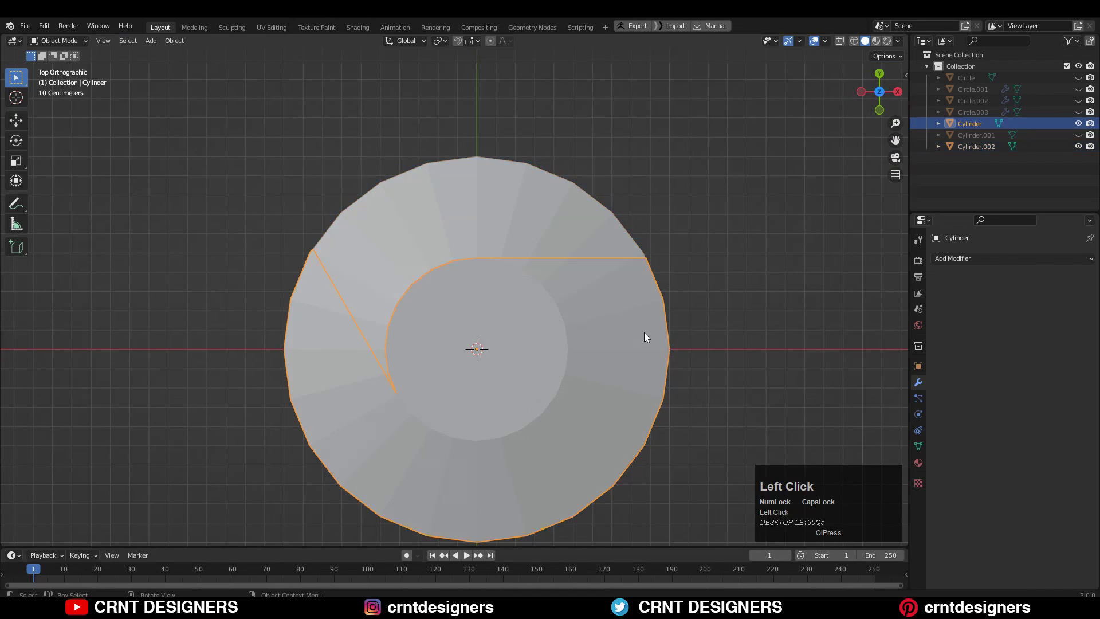
{"action": "key", "text": "Tab"}
{"action": "middle_click_drag", "start_coordinate": [608, 425], "coordinate": [628, 424], "text": "shift"}
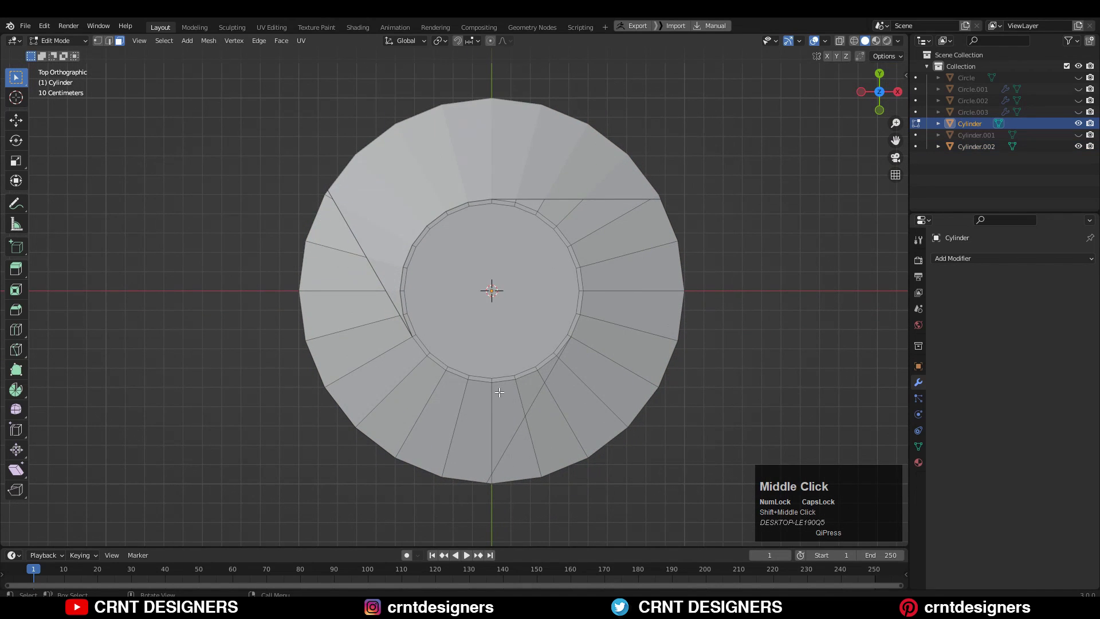
{"action": "left_click", "coordinate": [540, 332]}
{"action": "key", "text": "ctrl+KP_Add"}
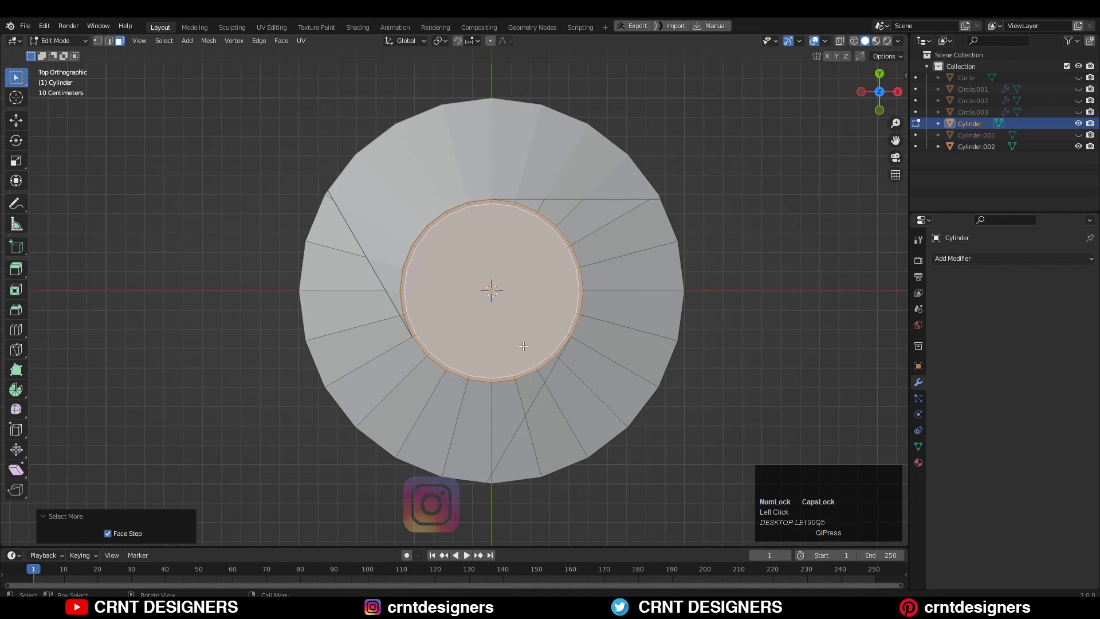
{"action": "key", "text": "p"}
{"action": "left_click", "coordinate": [524, 347]}
{"action": "key", "text": "Tab"}
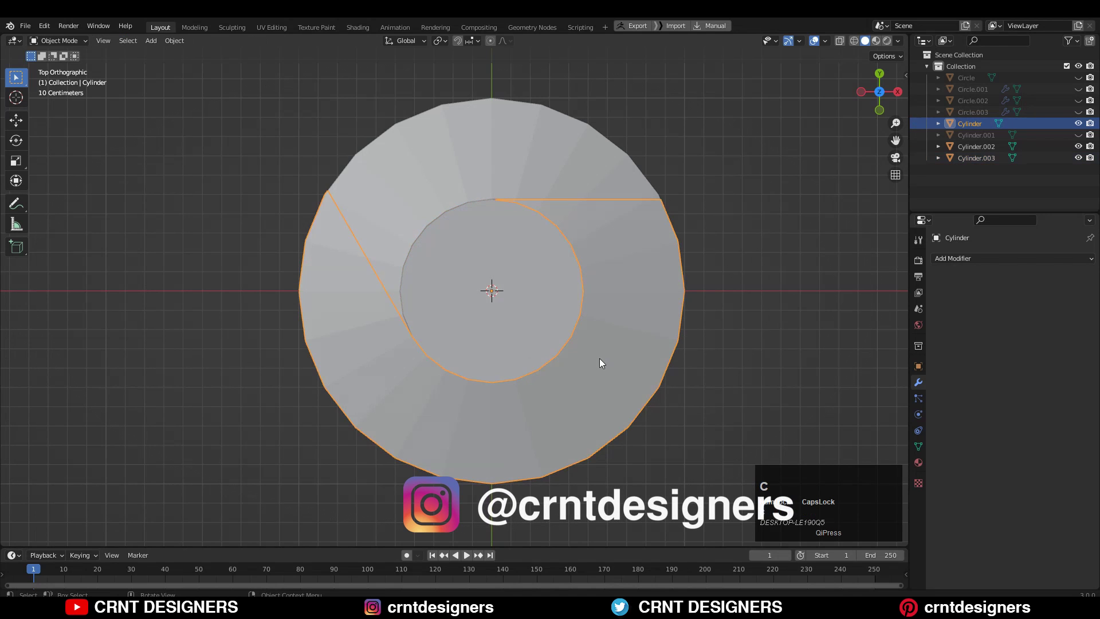
{"action": "key", "text": "x"}
{"action": "left_click", "coordinate": [599, 358]}
Step: In the blade-shaped object's mesh, merge the stray vertices beside the outer corner at the slanted -X side
{"action": "left_click", "coordinate": [521, 218]}
{"action": "key", "text": "Tab"}
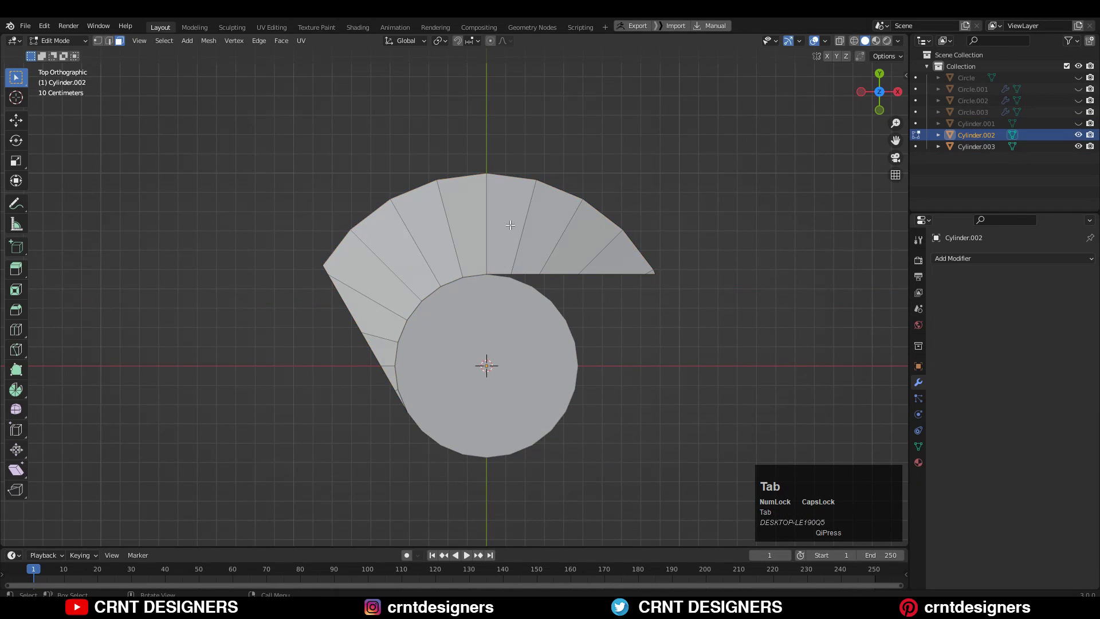
{"action": "scroll", "coordinate": [388, 317], "scroll_direction": "up", "scroll_amount": 2}
{"action": "middle_click_drag", "start_coordinate": [389, 317], "coordinate": [440, 360], "text": "shift"}
{"action": "middle_click_drag", "start_coordinate": [288, 310], "coordinate": [295, 306], "text": "shift"}
{"action": "left_click", "coordinate": [292, 296]}
{"action": "key", "text": "m"}
{"action": "left_click", "coordinate": [295, 282]}
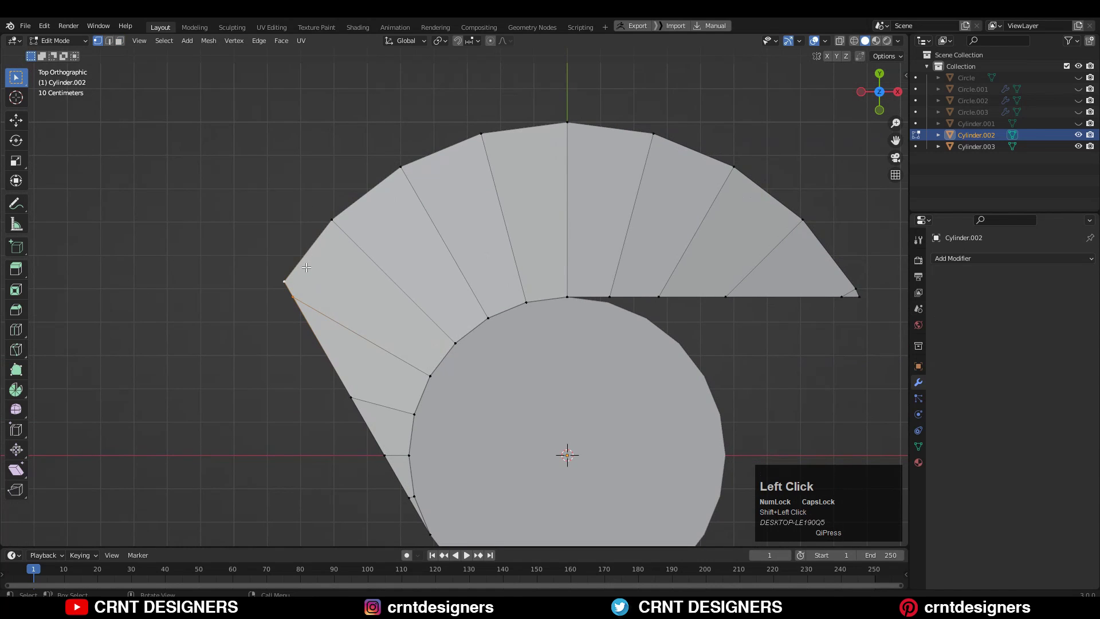
{"action": "key", "text": "m"}
{"action": "left_click", "coordinate": [306, 267]}
{"action": "scroll", "coordinate": [639, 313], "scroll_direction": "down", "scroll_amount": 1}
{"action": "middle_click_drag", "start_coordinate": [639, 313], "coordinate": [589, 265], "text": "shift"}
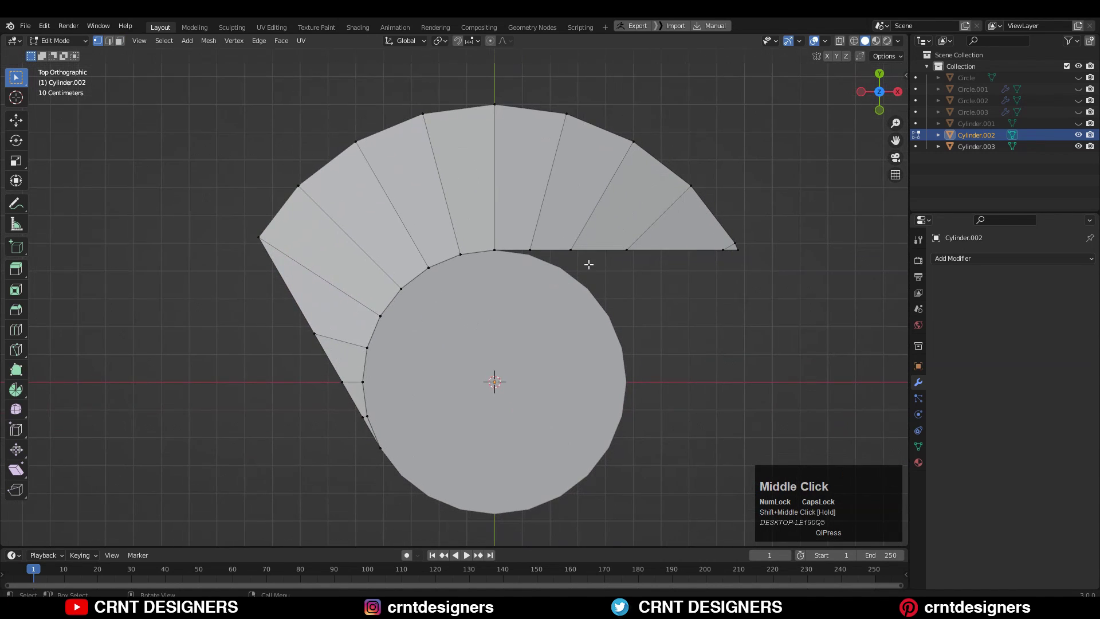
Step: Dissolve the tiny cross edge at the blade's +X tip and return to object mode
{"action": "middle_click_drag", "start_coordinate": [736, 254], "coordinate": [596, 278], "text": "shift"}
{"action": "left_click", "coordinate": [591, 266]}
{"action": "key", "text": "ctrl+x"}
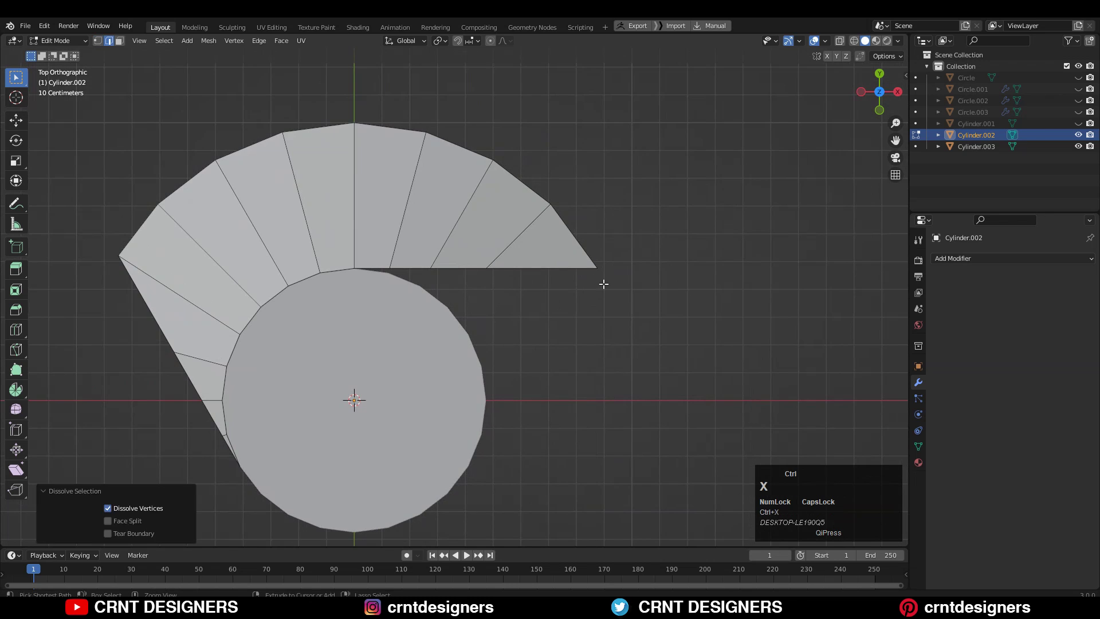
{"action": "left_click", "coordinate": [588, 234]}
{"action": "scroll", "coordinate": [590, 234], "scroll_direction": "down", "scroll_amount": 2}
{"action": "middle_click_drag", "start_coordinate": [592, 235], "coordinate": [628, 247], "text": "shift"}
{"action": "key", "text": "Tab"}
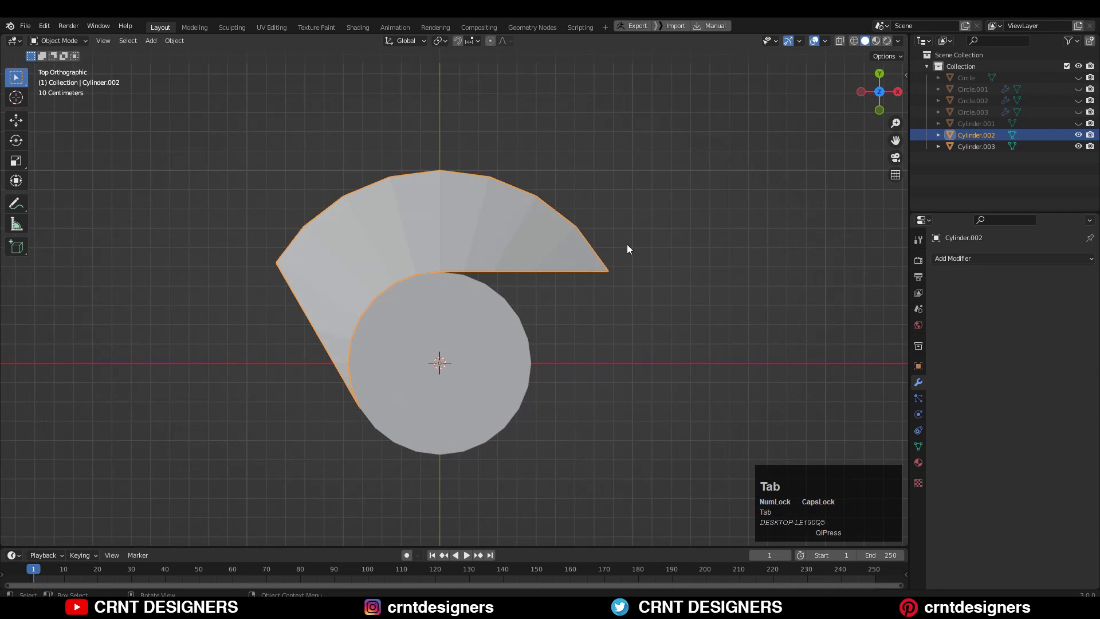
Step: Isolate the blade in local view and add a loop cut close to its inner curved edge
{"action": "key", "text": "Tab"}
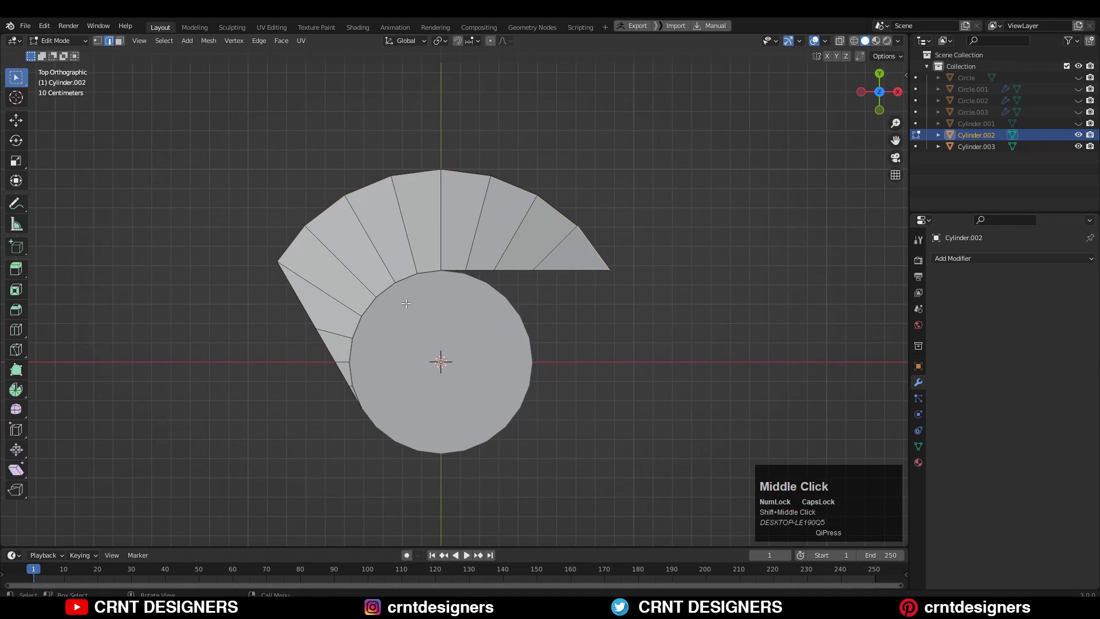
{"action": "key", "text": "slash"}
{"action": "scroll", "coordinate": [382, 321], "scroll_direction": "up", "scroll_amount": 3}
{"action": "middle_click_drag", "start_coordinate": [383, 321], "coordinate": [496, 285], "text": "shift"}
{"action": "key", "text": "ctrl+r"}
{"action": "left_click", "coordinate": [536, 174]}
{"action": "left_click", "coordinate": [560, 251]}
Step: Dissolve the uneven segments of the inner loop toward the lower tip and toward the +X tip
{"action": "scroll", "coordinate": [511, 272], "scroll_direction": "up", "scroll_amount": 3}
{"action": "key", "text": "2"}
{"action": "left_click", "coordinate": [473, 285]}
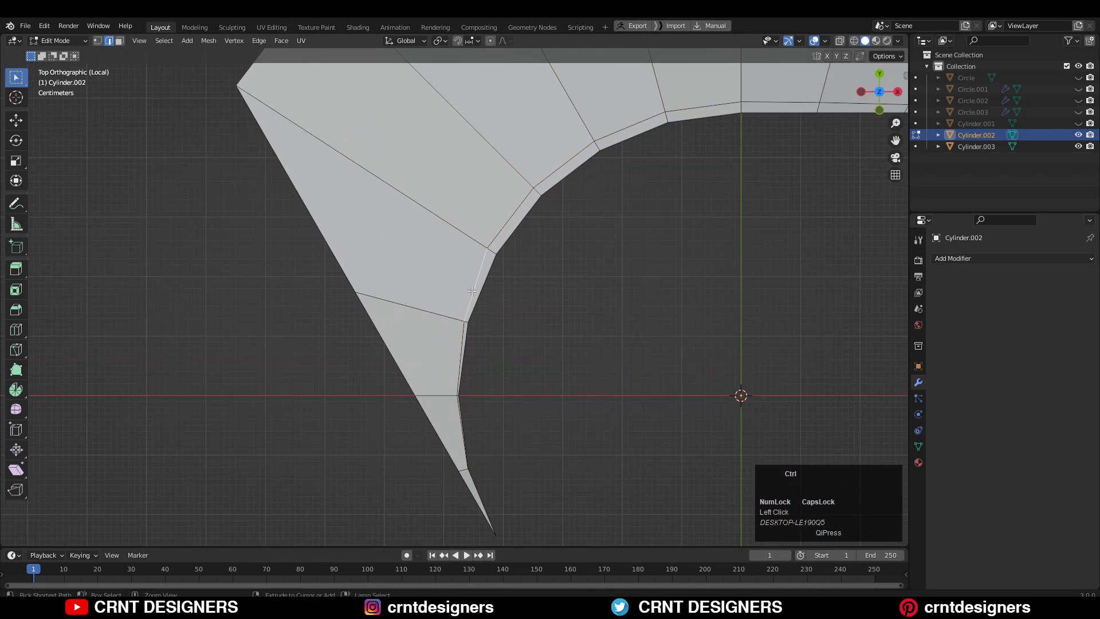
{"action": "key", "text": "ctrl+x"}
{"action": "left_click", "coordinate": [460, 334], "text": "alt"}
{"action": "key", "text": "ctrl+x"}
{"action": "scroll", "coordinate": [612, 272], "scroll_direction": "down", "scroll_amount": 2}
{"action": "middle_click_drag", "start_coordinate": [612, 272], "coordinate": [406, 404], "text": "shift"}
{"action": "left_click", "coordinate": [643, 299]}
{"action": "scroll", "coordinate": [676, 299], "scroll_direction": "up", "scroll_amount": 1}
{"action": "key", "text": "ctrl+x"}
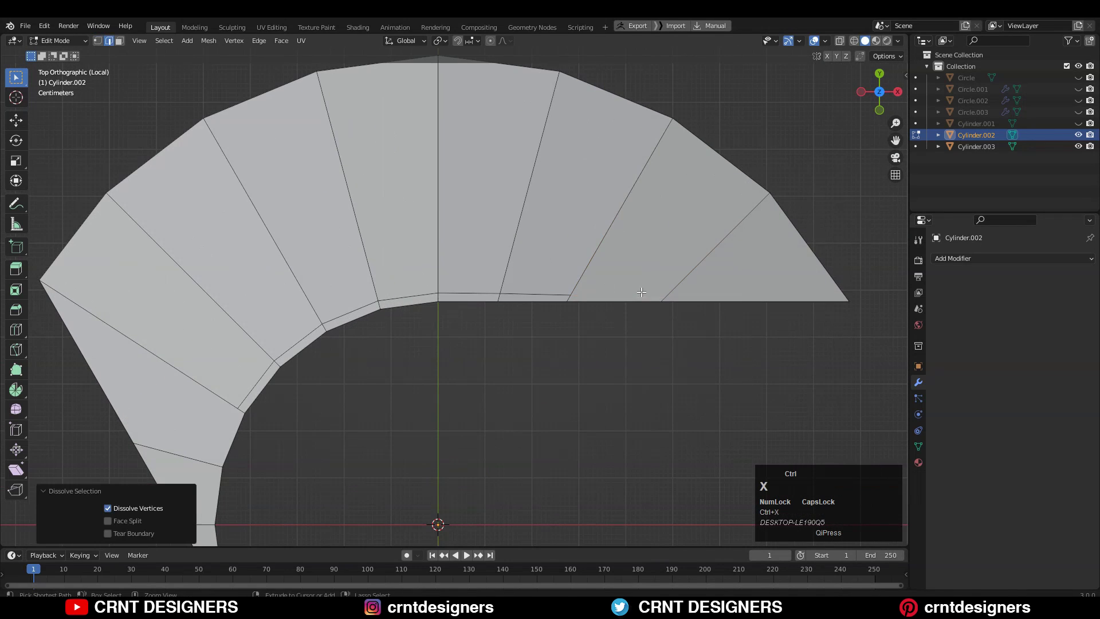
Step: Knife-cut a straight line parallel to X from the inner loop's +Y vertex to the +X tip and dissolve the old slanted segment
{"action": "key", "text": "1"}
{"action": "left_click", "coordinate": [16, 350]}
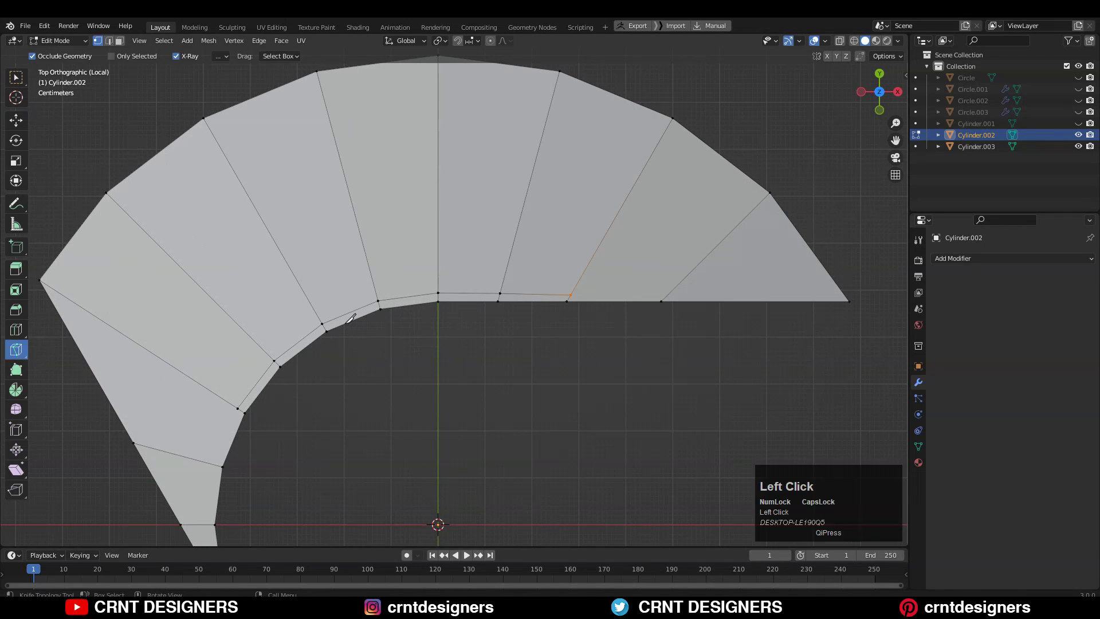
{"action": "left_click", "coordinate": [860, 254]}
{"action": "key", "text": "space"}
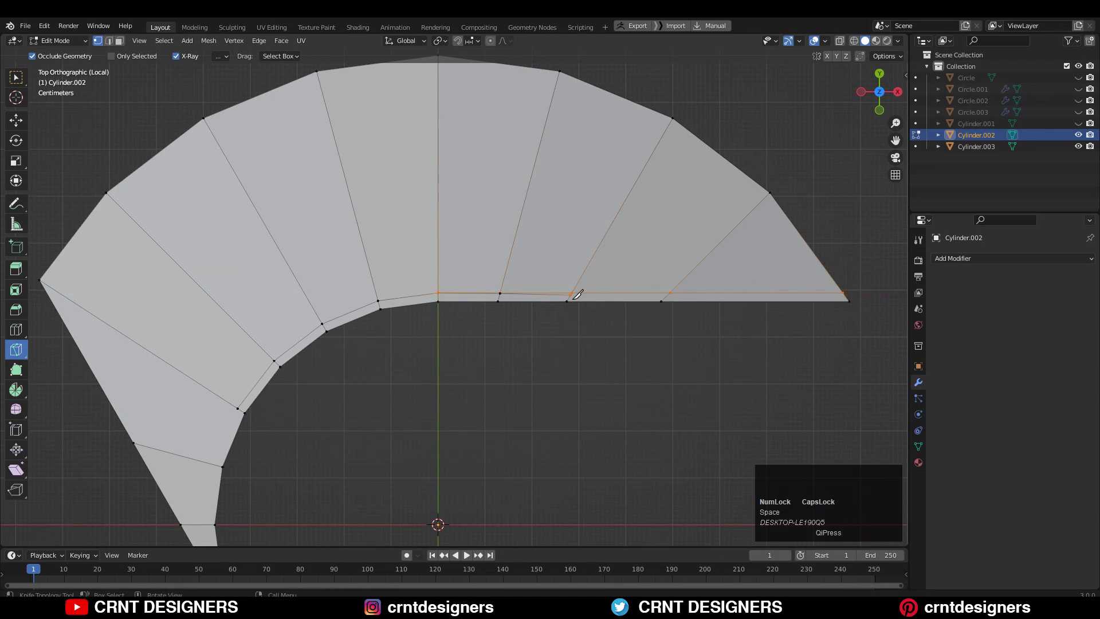
{"action": "key", "text": "c"}
{"action": "key", "text": "2"}
{"action": "left_click", "coordinate": [534, 294]}
{"action": "key", "text": "ctrl+x"}
Step: Add a loop cut close to the blade's outer rim with a slide factor of about 0.944
{"action": "scroll", "coordinate": [494, 367], "scroll_direction": "down", "scroll_amount": 3}
{"action": "middle_click_drag", "start_coordinate": [494, 367], "coordinate": [619, 287], "text": "shift"}
{"action": "key", "text": "ctrl+r"}
{"action": "left_click", "coordinate": [522, 213]}
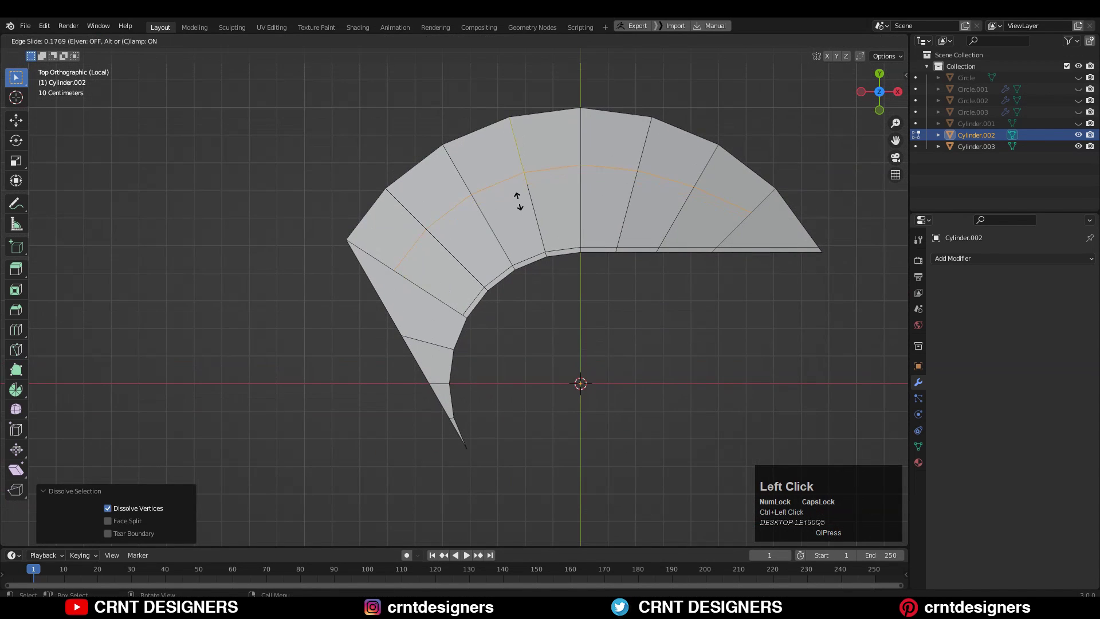
{"action": "left_click", "coordinate": [504, 153]}
{"action": "scroll", "coordinate": [405, 405], "scroll_direction": "up", "scroll_amount": 3}
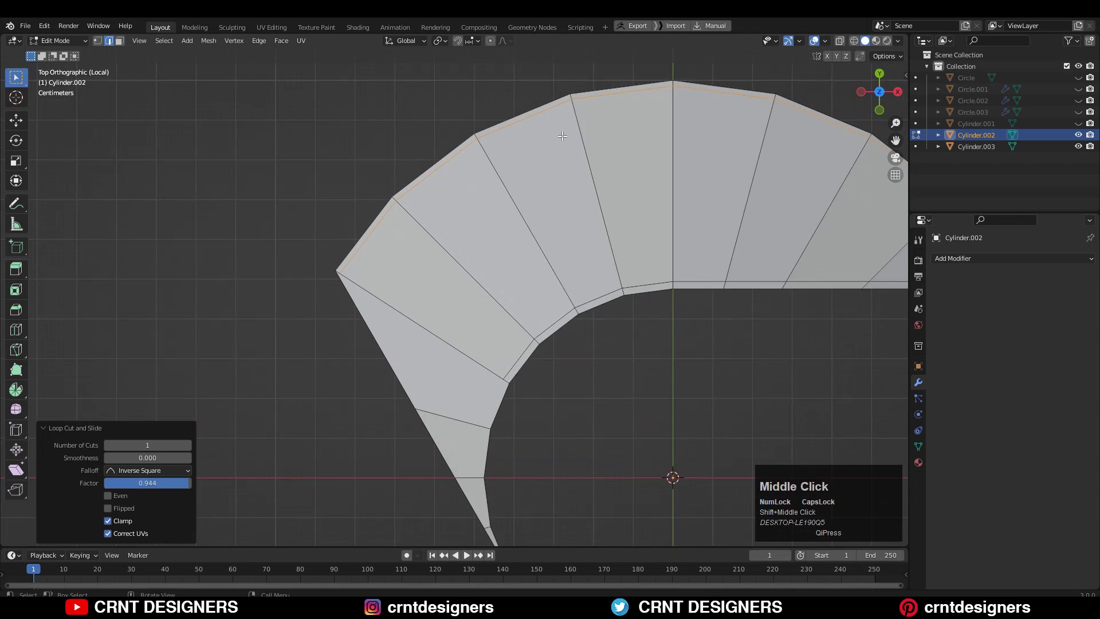
Step: Knife-cut a line along the blade's slanted -X side from near the lower tip to the outer corner
{"action": "middle_click_drag", "start_coordinate": [405, 405], "coordinate": [497, 289], "text": "shift"}
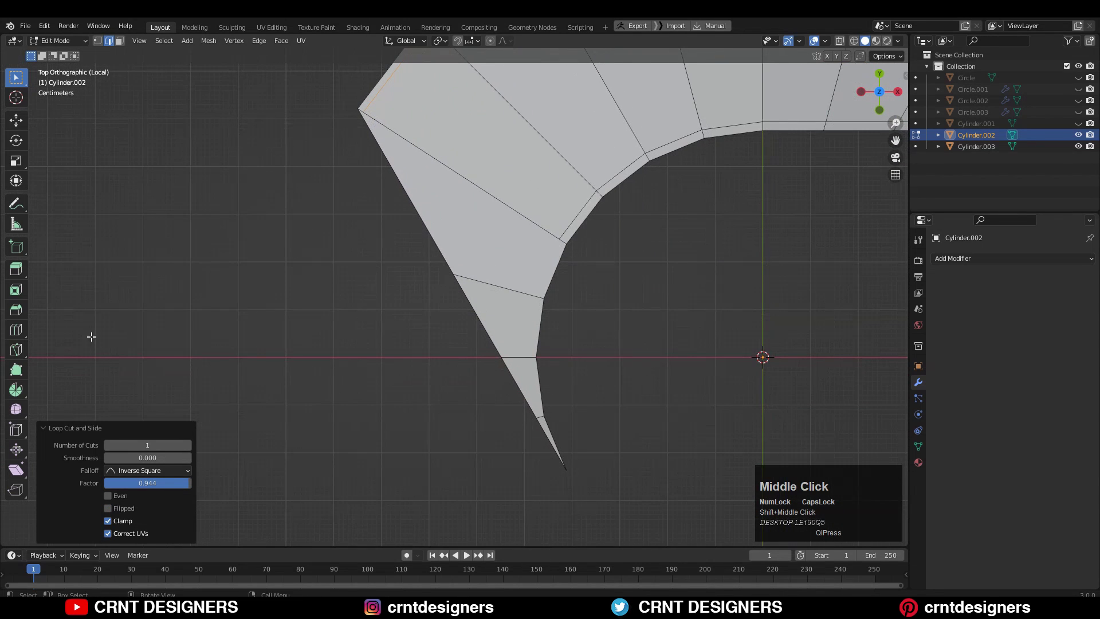
{"action": "left_click", "coordinate": [22, 351]}
{"action": "left_click", "coordinate": [545, 414]}
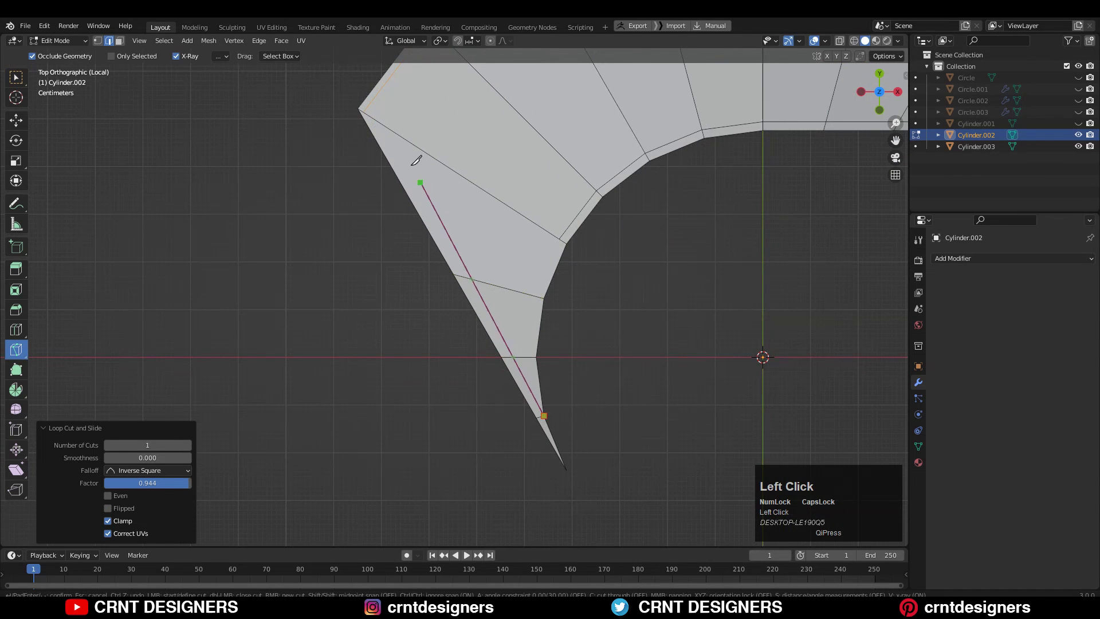
{"action": "left_click", "coordinate": [363, 86]}
{"action": "key", "text": "space"}
Step: Delete the narrow strip of faces outside the slanted cut and the small leftover face at the lower tip
{"action": "middle_click_drag", "start_coordinate": [516, 314], "coordinate": [531, 459], "text": "shift"}
{"action": "key", "text": "w"}
{"action": "key", "text": "3"}
{"action": "left_click", "coordinate": [493, 344]}
{"action": "left_click", "coordinate": [421, 291], "text": "shift"}
{"action": "key", "text": "x"}
{"action": "key", "text": "f"}
{"action": "scroll", "coordinate": [544, 478], "scroll_direction": "down", "scroll_amount": 3}
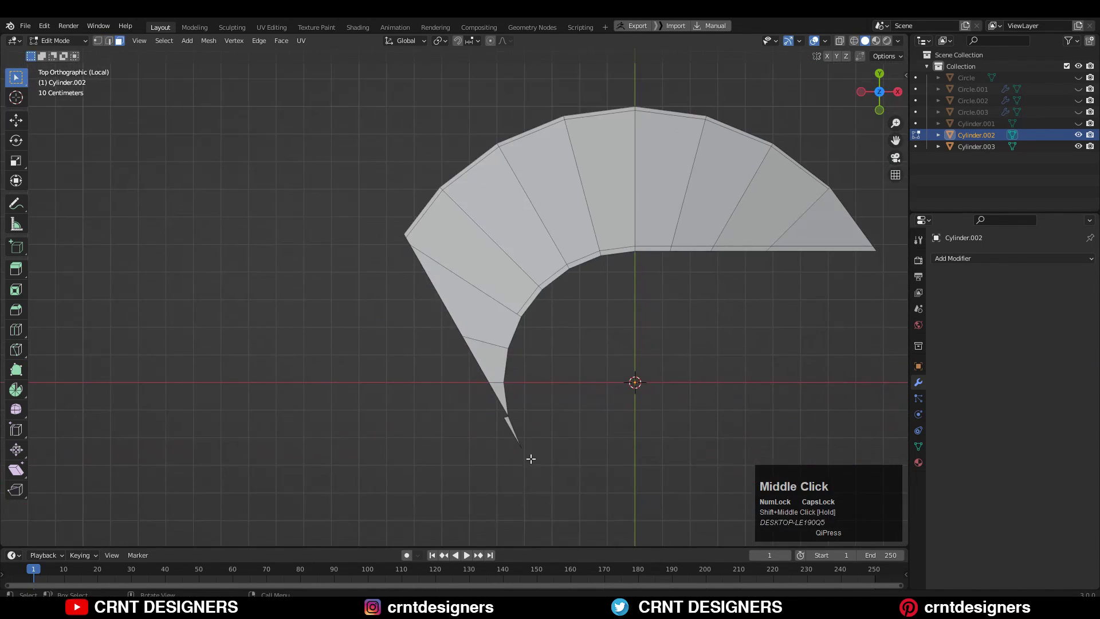
{"action": "scroll", "coordinate": [673, 307], "scroll_direction": "up", "scroll_amount": 2}
Step: Merge the closely spaced vertices at the top of the slanted side into a single outer corner vertex
{"action": "key", "text": "1"}
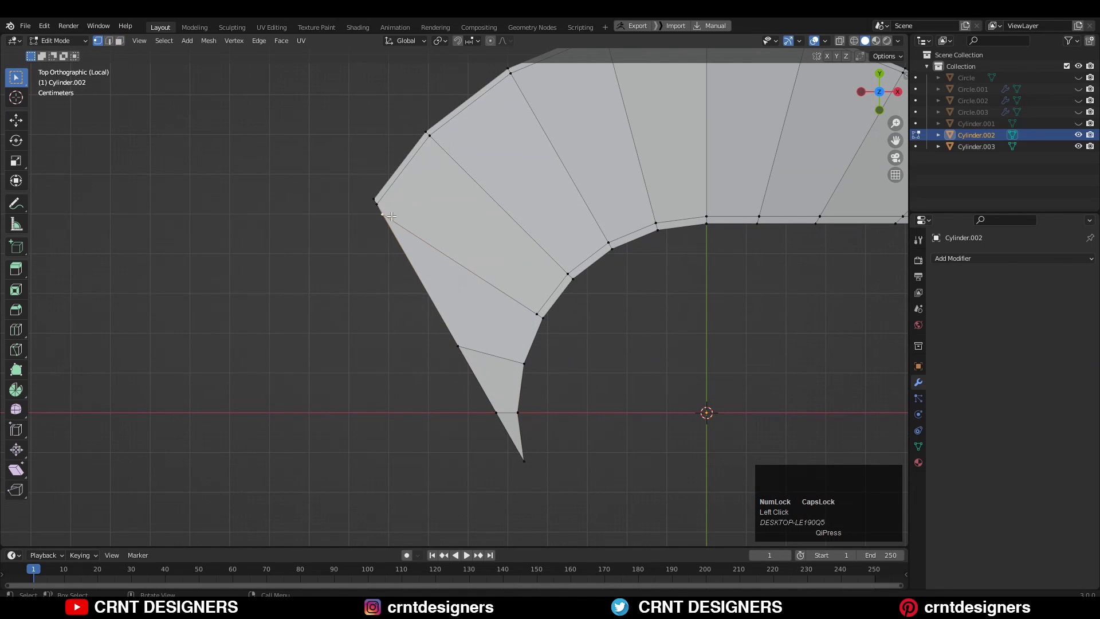
{"action": "key", "text": "m"}
{"action": "left_click", "coordinate": [388, 195]}
{"action": "scroll", "coordinate": [458, 275], "scroll_direction": "up", "scroll_amount": 2}
{"action": "middle_click_drag", "start_coordinate": [477, 297], "coordinate": [496, 310], "text": "shift"}
{"action": "left_click", "coordinate": [370, 182]}
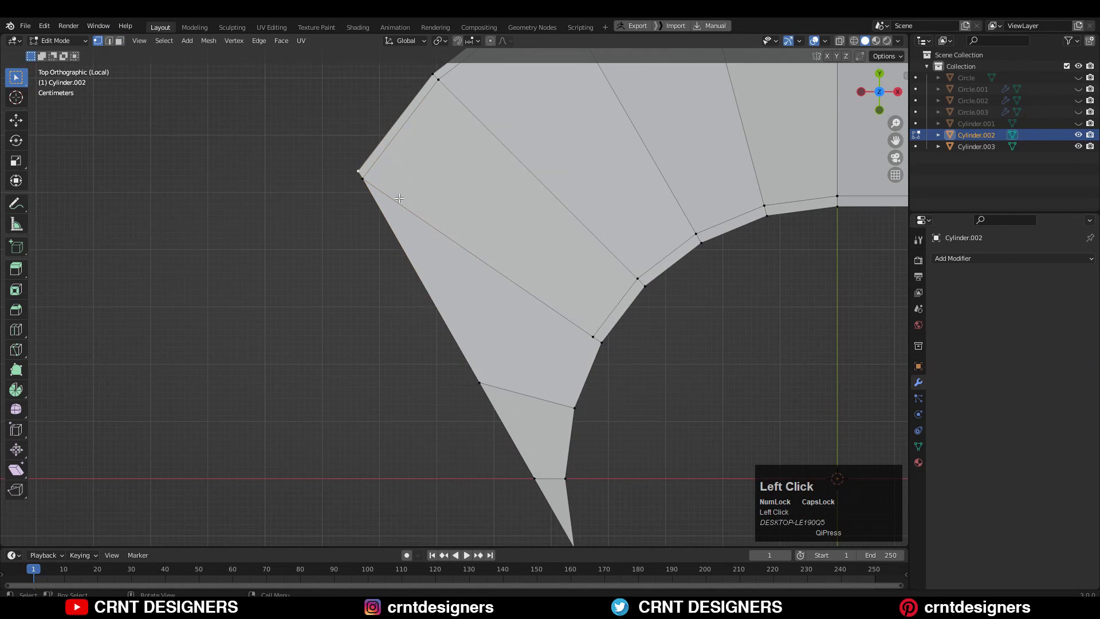
{"action": "left_click", "coordinate": [366, 170], "text": "shift"}
{"action": "key", "text": "m"}
{"action": "left_click", "coordinate": [369, 167]}
Step: Knife-cut a border line just inside the slanted side, from the outer rim near the corner to the lower tip
{"action": "middle_click_drag", "start_coordinate": [402, 174], "coordinate": [378, 100], "text": "shift"}
{"action": "left_click", "coordinate": [16, 349]}
{"action": "left_click", "coordinate": [550, 463]}
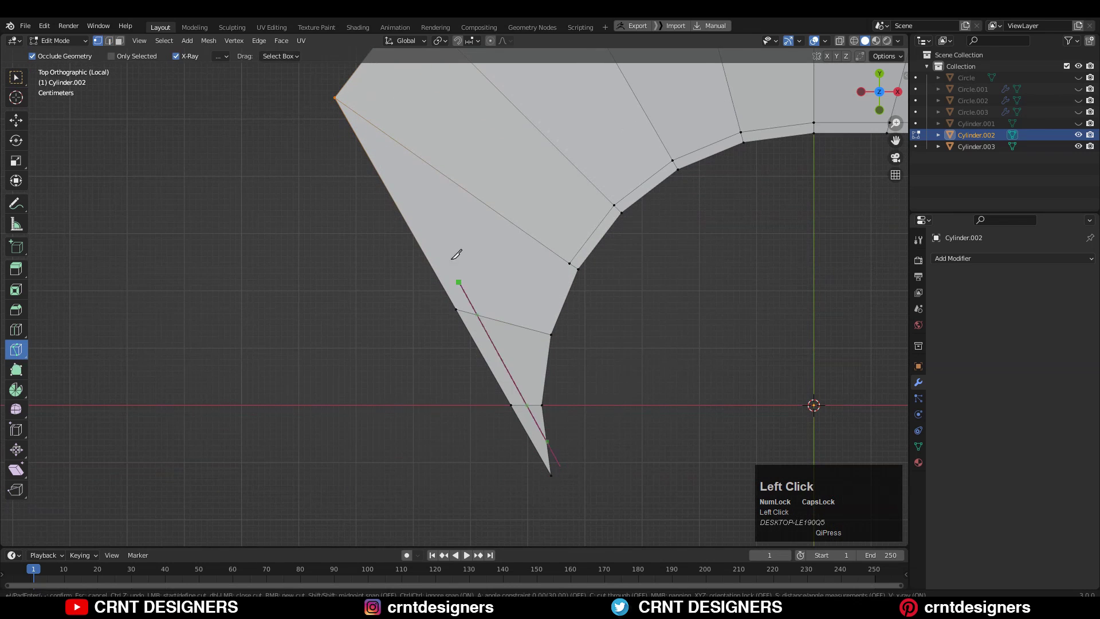
{"action": "left_click", "coordinate": [341, 89]}
{"action": "left_click", "coordinate": [549, 457]}
{"action": "key", "text": "Return"}
Step: Edge-slide the two upper vertices of the slanted border line closer to the outer corner
{"action": "middle_click_drag", "start_coordinate": [488, 311], "coordinate": [514, 378], "text": "shift"}
{"action": "key", "text": "w"}
{"action": "left_click_drag", "start_coordinate": [394, 183], "coordinate": [367, 135]}
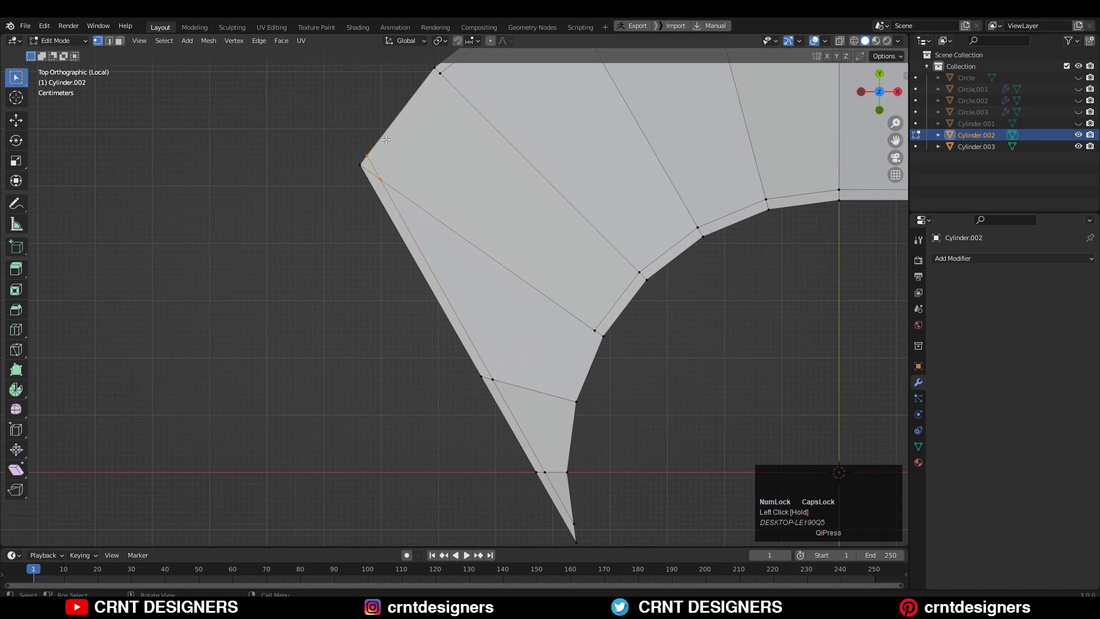
{"action": "key", "text": "g"}
{"action": "key", "text": "g"}
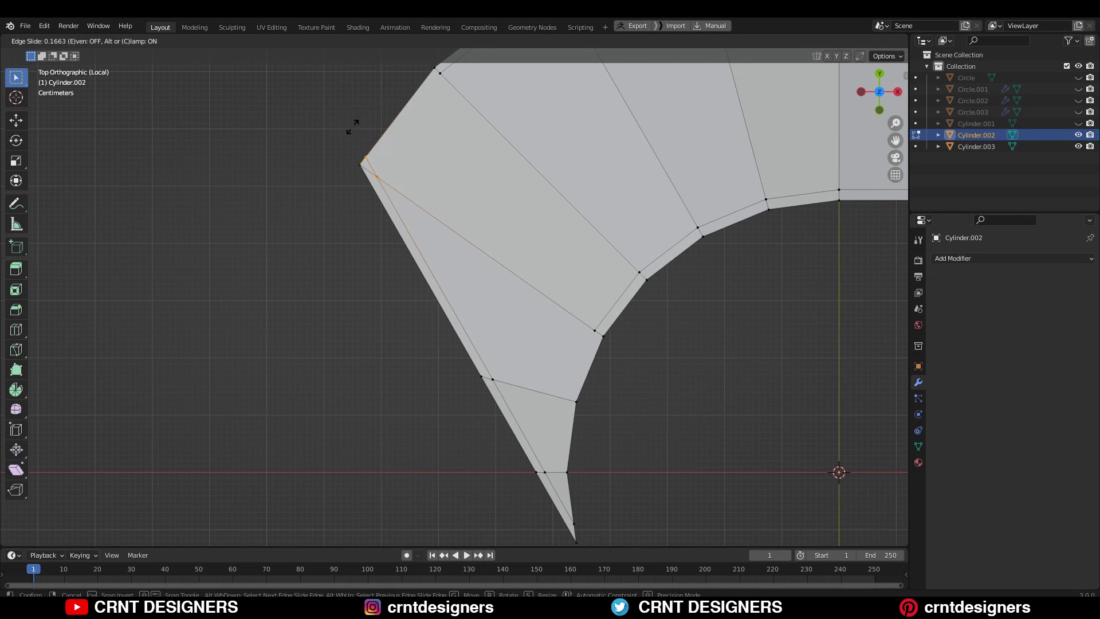
{"action": "left_click", "coordinate": [327, 110]}
Step: Knife-cut from the end vertex of the outer rim loop across the corner to the slanted side
{"action": "middle_click_drag", "start_coordinate": [433, 105], "coordinate": [461, 177], "text": "shift"}
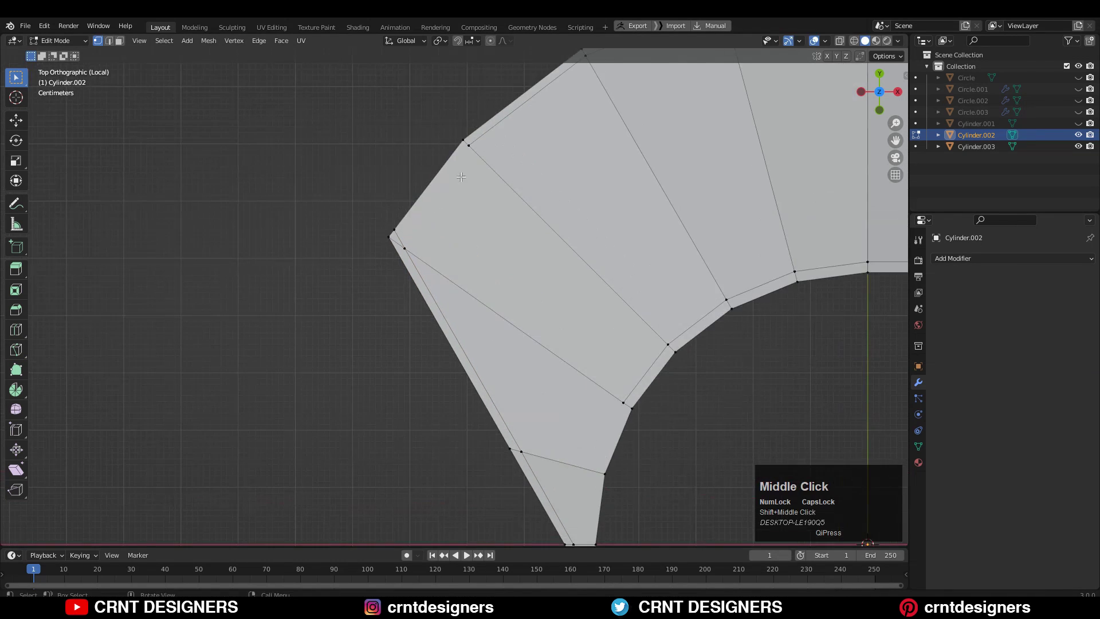
{"action": "left_click", "coordinate": [17, 352]}
{"action": "left_click", "coordinate": [469, 145]}
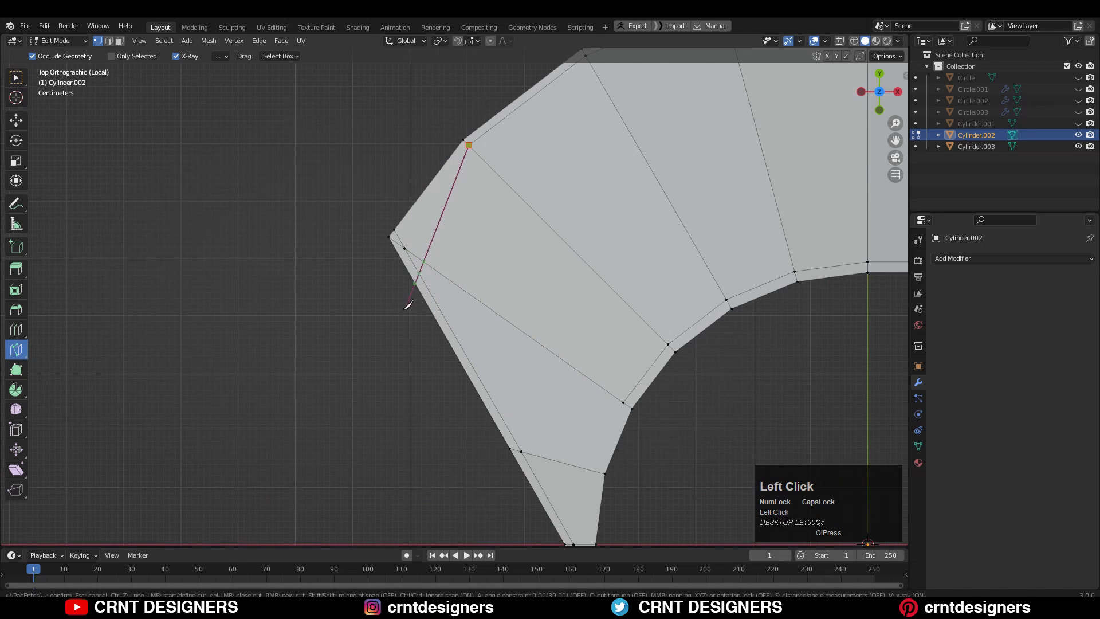
{"action": "left_click", "coordinate": [367, 288]}
{"action": "key", "text": "Return"}
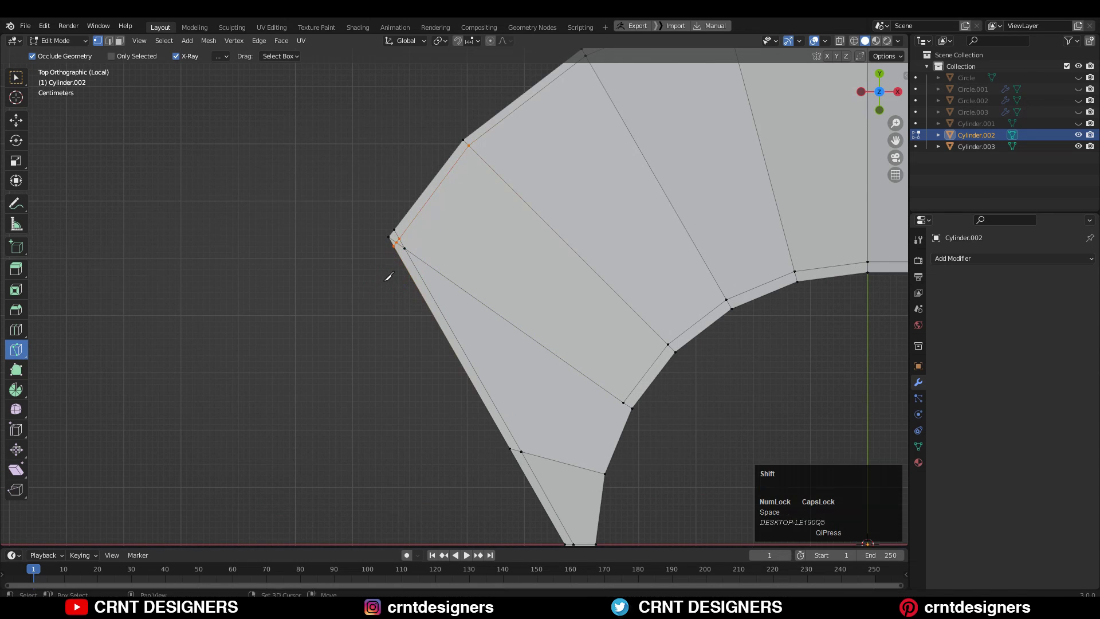
Step: Merge the extra vertices where the rim and slanted border lines cross at the corner, using At Last
{"action": "scroll", "coordinate": [401, 280], "scroll_direction": "up", "scroll_amount": 2}
{"action": "key", "text": "w"}
{"action": "scroll", "coordinate": [398, 274], "scroll_direction": "up", "scroll_amount": 2}
{"action": "key", "text": "2"}
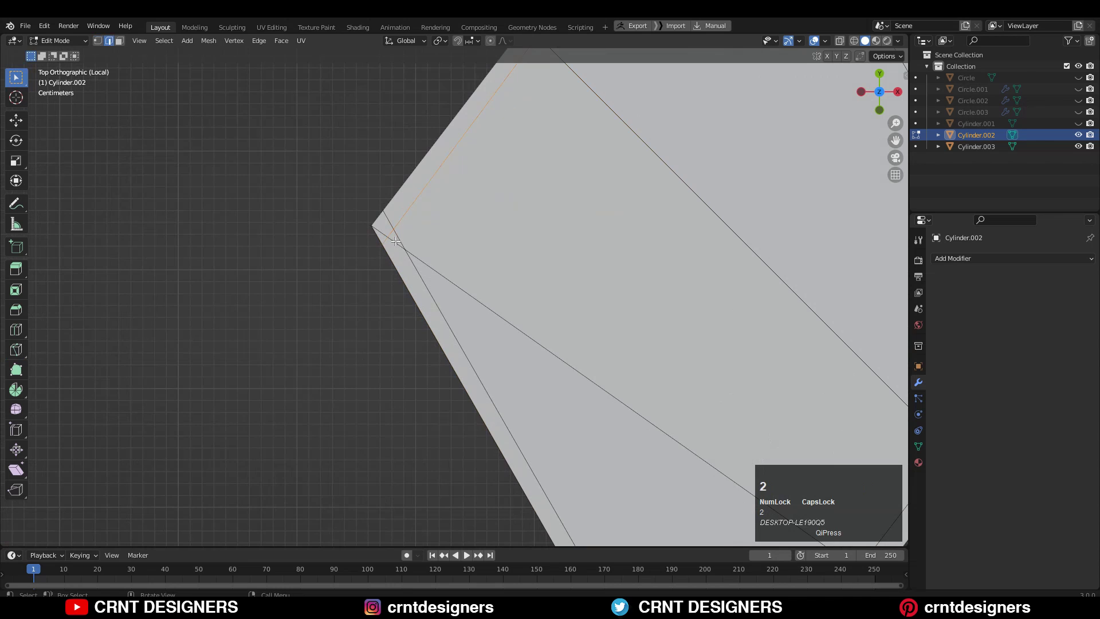
{"action": "key", "text": "m"}
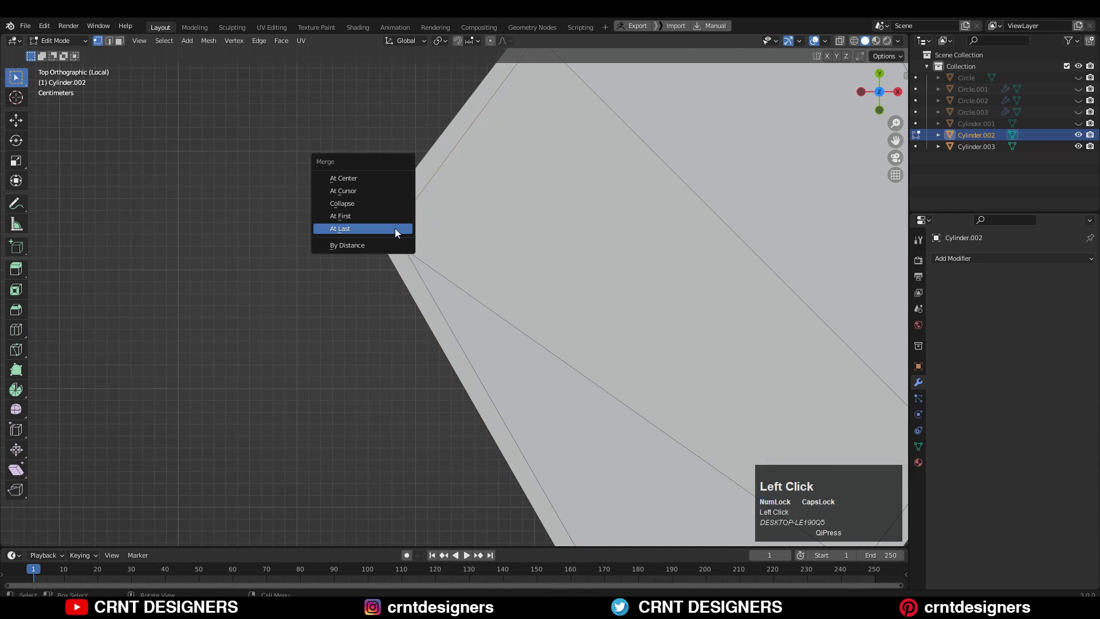
{"action": "left_click", "coordinate": [394, 228]}
{"action": "key", "text": "m"}
{"action": "left_click", "coordinate": [404, 231]}
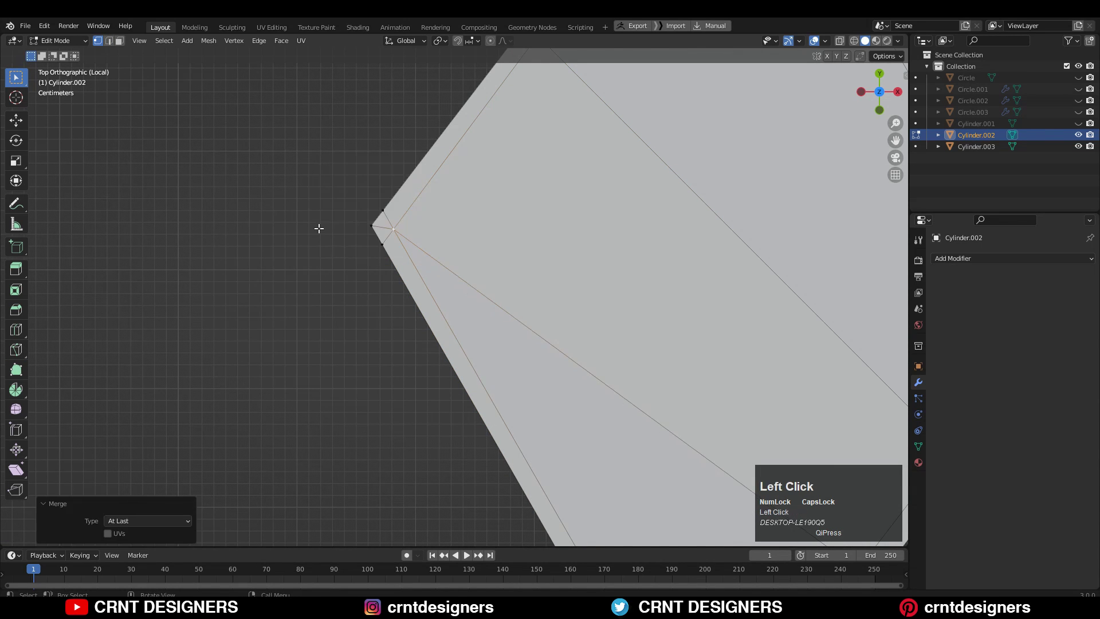
Step: Knife-cut the inner border line onward from its last vertex, parallel to the inner curve, down to the lower tip
{"action": "scroll", "coordinate": [344, 229], "scroll_direction": "down", "scroll_amount": 3}
{"action": "key", "text": "2"}
{"action": "middle_click_drag", "start_coordinate": [546, 377], "coordinate": [564, 398], "text": "shift"}
{"action": "scroll", "coordinate": [565, 397], "scroll_direction": "up", "scroll_amount": 1}
{"action": "middle_click_drag", "start_coordinate": [567, 358], "coordinate": [533, 286], "text": "shift"}
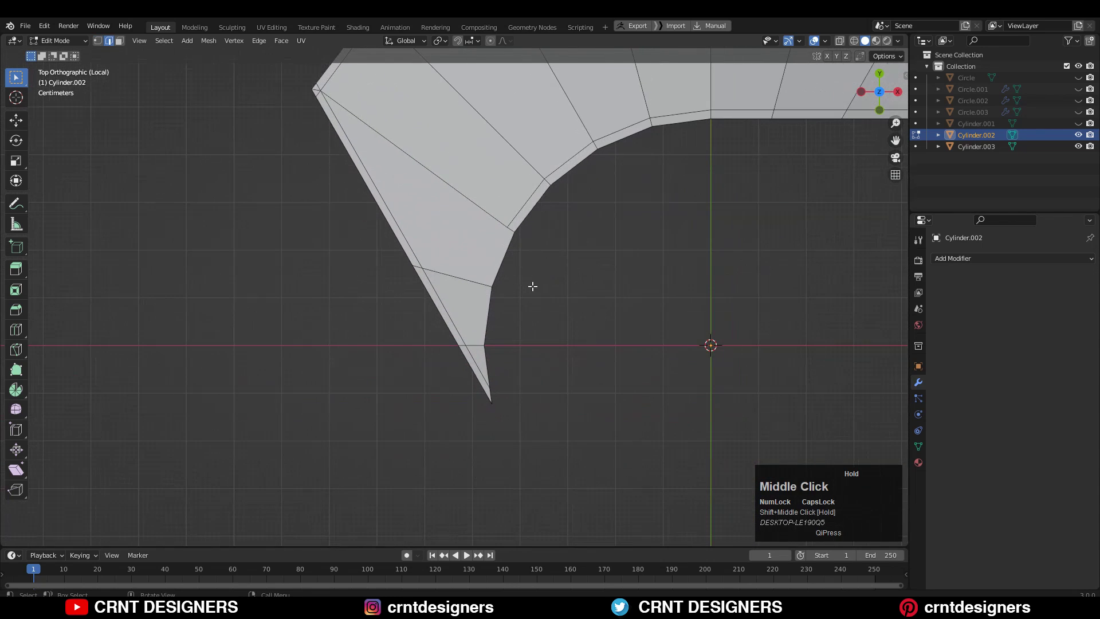
{"action": "left_click", "coordinate": [18, 350]}
{"action": "key", "text": "1"}
{"action": "left_click", "coordinate": [508, 227]}
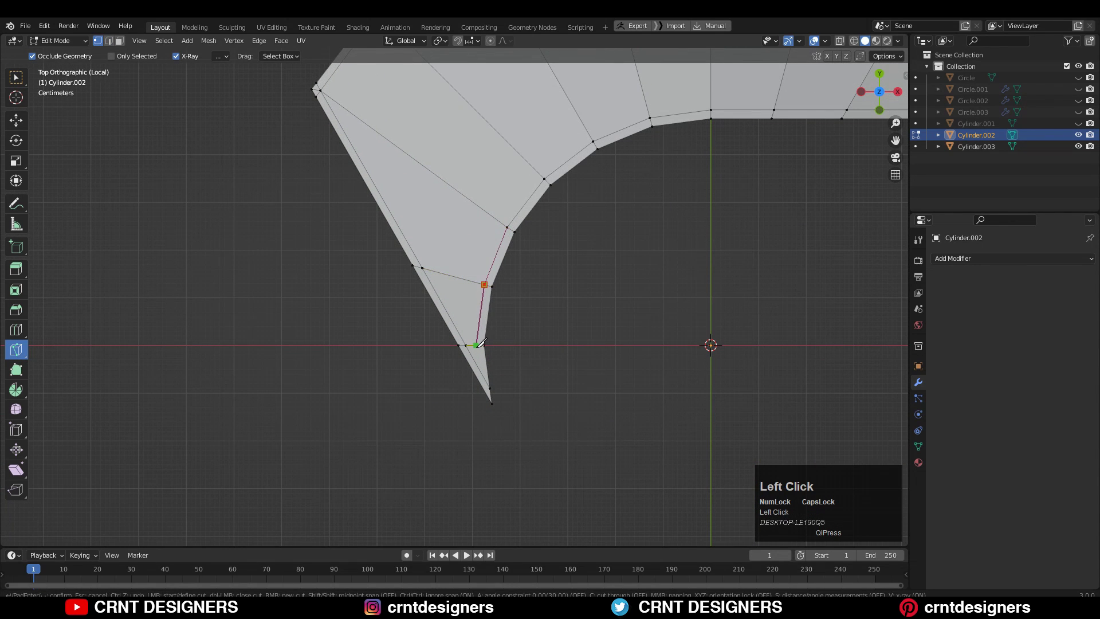
{"action": "left_click", "coordinate": [492, 444]}
{"action": "key", "text": "space"}
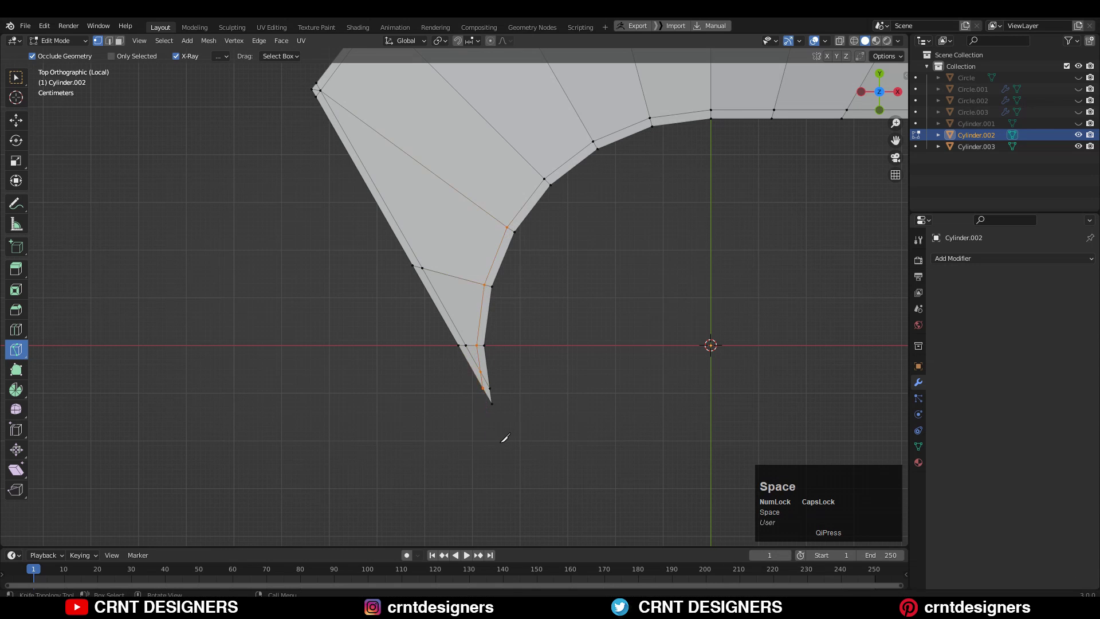
Step: Slide the border-line vertices near the lower tip to even out the narrow border
{"action": "scroll", "coordinate": [497, 435], "scroll_direction": "up", "scroll_amount": 4}
{"action": "middle_click_drag", "start_coordinate": [495, 405], "coordinate": [457, 294], "text": "shift"}
{"action": "left_click", "coordinate": [16, 77]}
{"action": "left_click", "coordinate": [475, 375]}
{"action": "key", "text": "g"}
{"action": "key", "text": "g"}
{"action": "left_click", "coordinate": [488, 366]}
Step: Try to slide the inner border line's vertex on the X axis along its edge
{"action": "middle_click_drag", "start_coordinate": [487, 358], "coordinate": [487, 383], "text": "shift"}
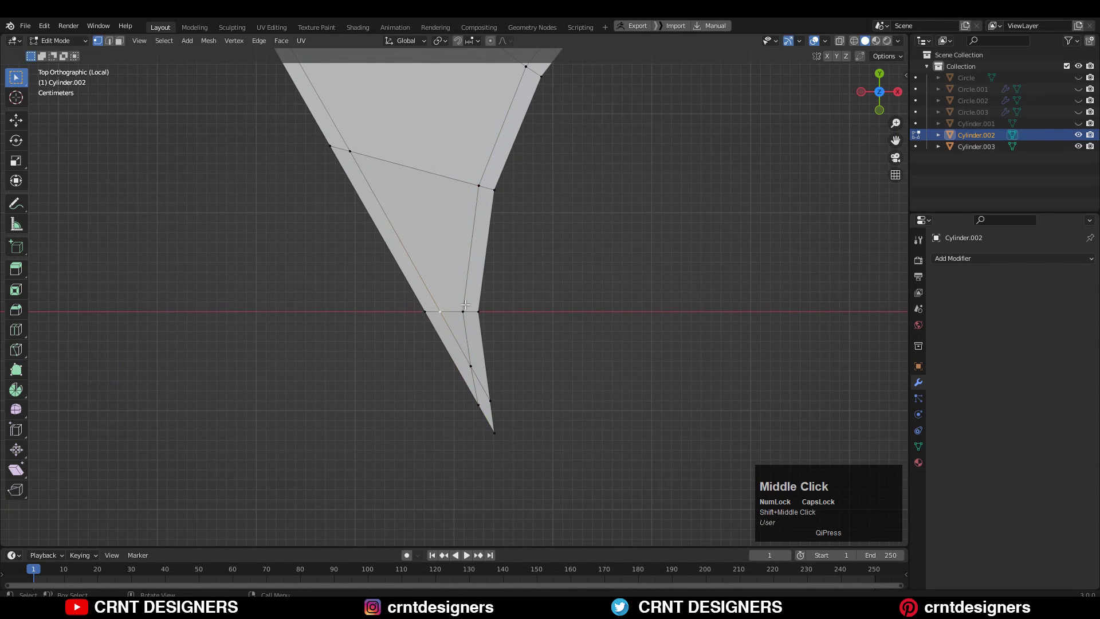
{"action": "left_click", "coordinate": [462, 310]}
{"action": "key", "text": "g"}
{"action": "key", "text": "g"}
{"action": "left_click", "coordinate": [479, 283]}
{"action": "key", "text": "ctrl+z"}
Step: Knife-cut the rim border line from its last vertex to the end of the inner border line at the +X tip
{"action": "middle_click_drag", "start_coordinate": [481, 284], "coordinate": [401, 367], "text": "shift"}
{"action": "scroll", "coordinate": [536, 324], "scroll_direction": "down", "scroll_amount": 3}
{"action": "key", "text": "KP_7"}
{"action": "scroll", "coordinate": [401, 367], "scroll_direction": "up", "scroll_amount": 3}
{"action": "left_click", "coordinate": [16, 350]}
{"action": "scroll", "coordinate": [704, 263], "scroll_direction": "down", "scroll_amount": 4}
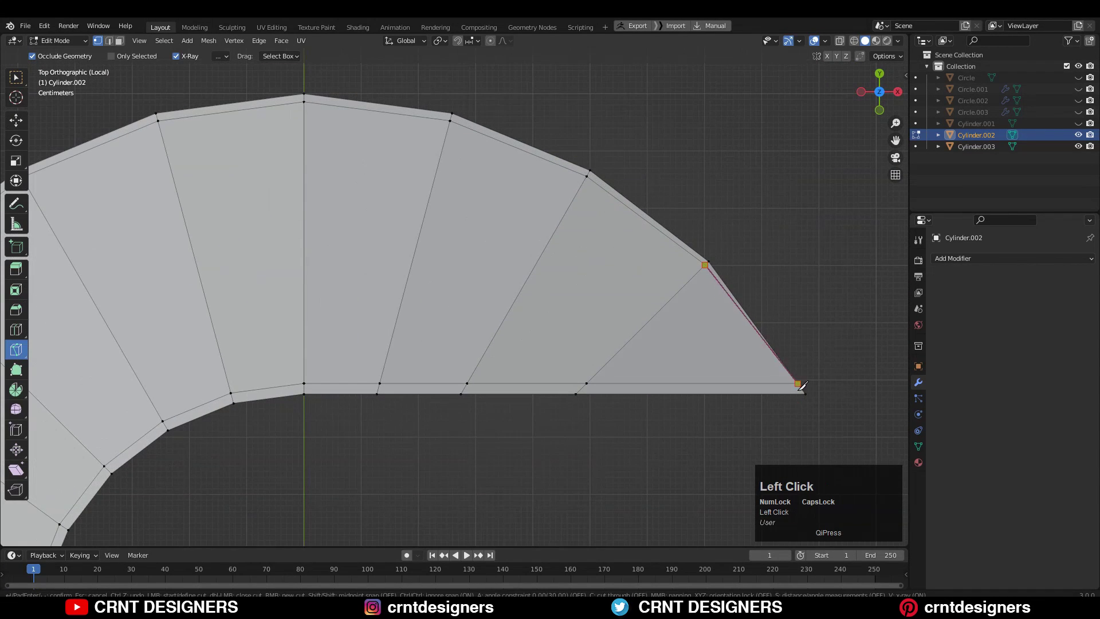
{"action": "scroll", "coordinate": [710, 312], "scroll_direction": "up", "scroll_amount": 4}
{"action": "middle_click_drag", "start_coordinate": [705, 297], "coordinate": [758, 286], "text": "shift"}
Step: Edge-slide the whole row of rim border vertices slightly inward from the outer rim
{"action": "key", "text": "w"}
{"action": "left_click", "coordinate": [694, 269]}
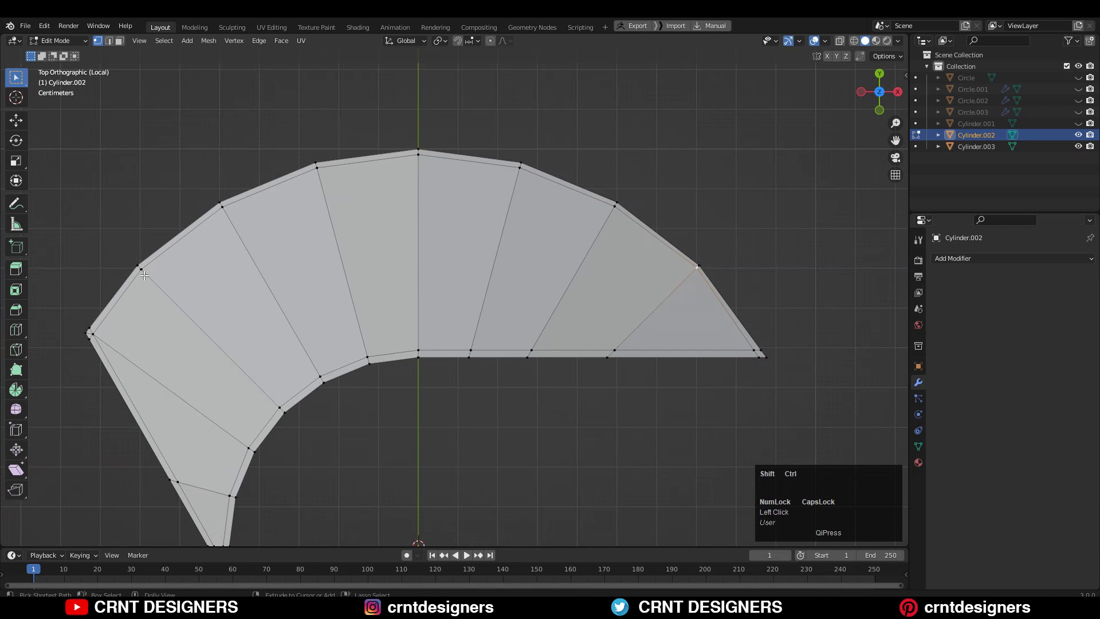
{"action": "left_click", "coordinate": [144, 275], "text": "ctrl+shift"}
{"action": "key", "text": "g"}
{"action": "key", "text": "g"}
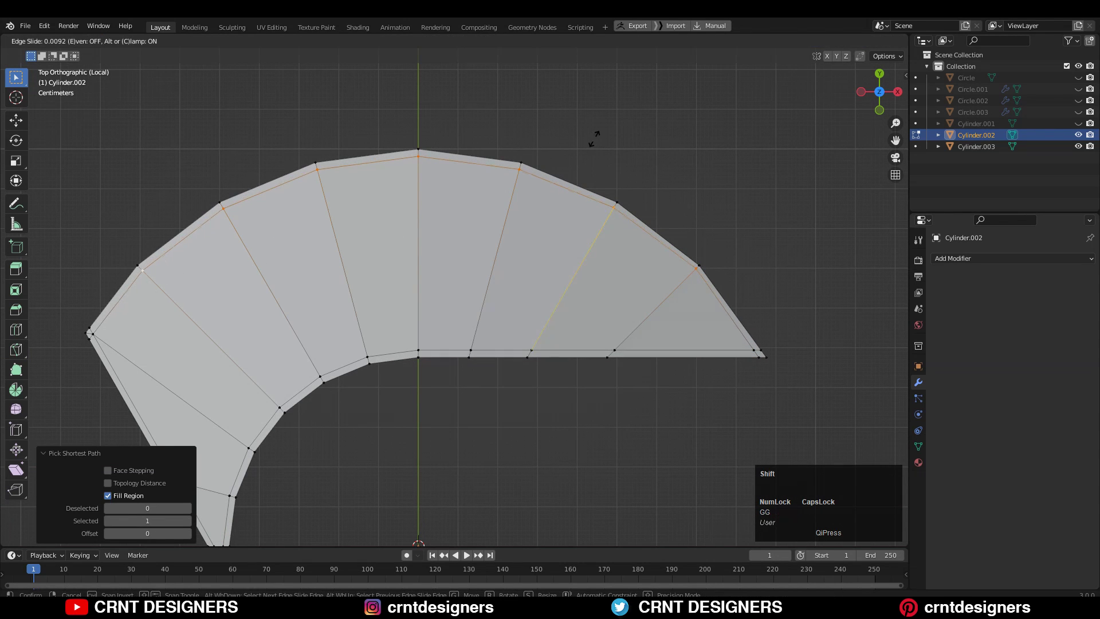
{"action": "left_click", "coordinate": [594, 138], "text": "shift"}
Step: Vertex-slide the two outer-rim border vertices nearest the +X tip along their edges to even out the border width
{"action": "left_click", "coordinate": [685, 270]}
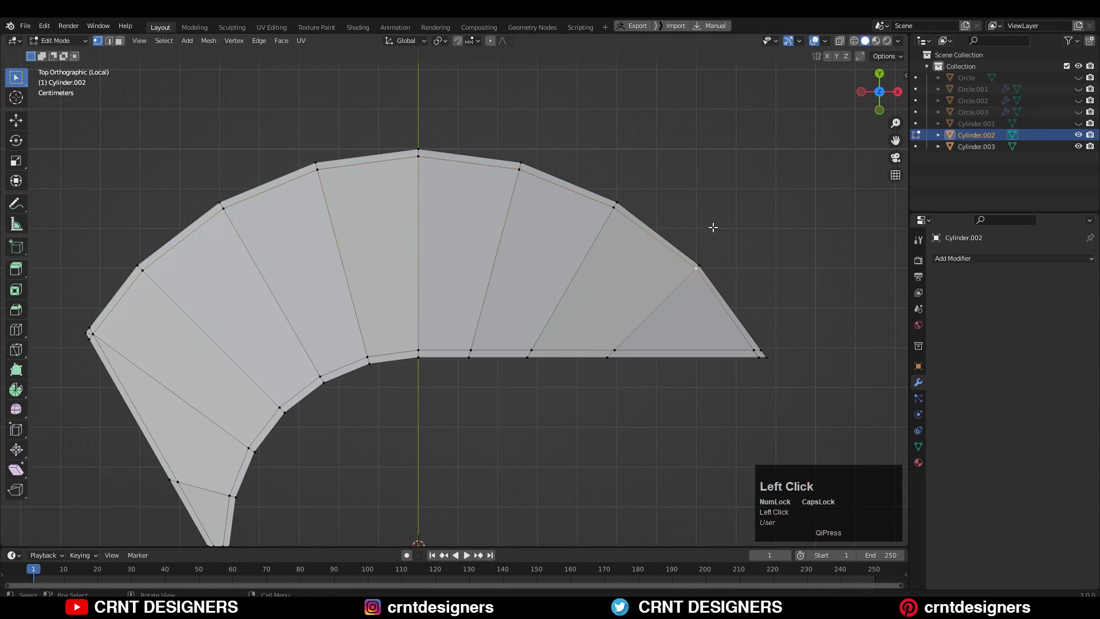
{"action": "key", "text": "g"}
{"action": "key", "text": "g"}
{"action": "left_click", "coordinate": [704, 233], "text": "shift"}
{"action": "left_click", "coordinate": [613, 211]}
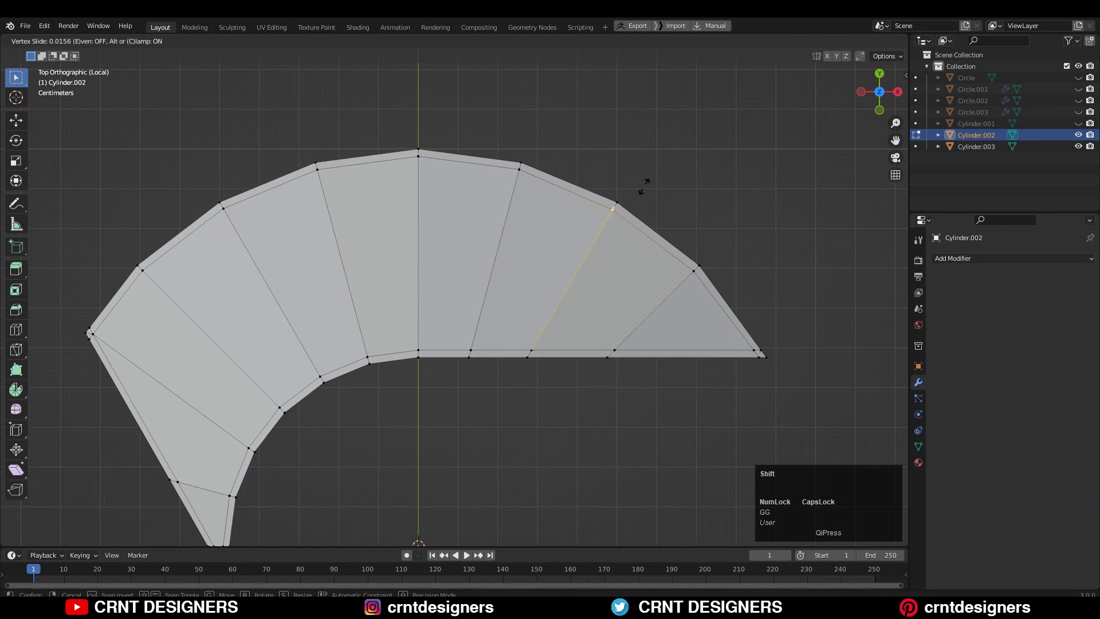
{"action": "scroll", "coordinate": [813, 267], "scroll_direction": "up", "scroll_amount": 2}
{"action": "key", "text": "g"}
{"action": "key", "text": "g"}
{"action": "left_click", "coordinate": [713, 169]}
{"action": "scroll", "coordinate": [712, 169], "scroll_direction": "down", "scroll_amount": 1}
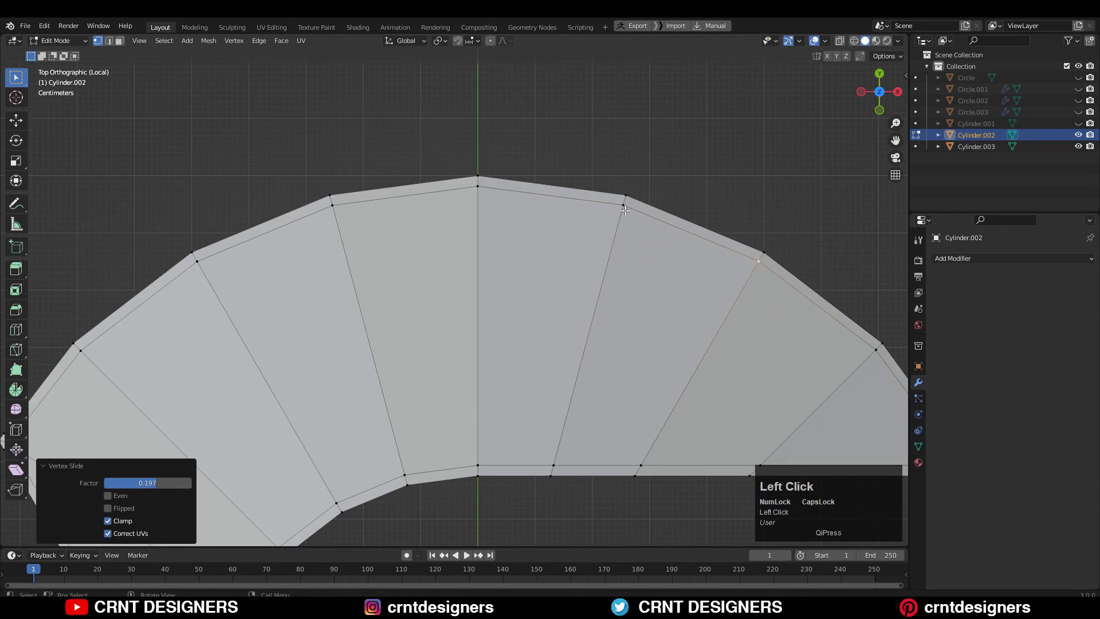
Step: Vertex-slide the outer-rim border vertex next to the blade's -X corner to match the border width
{"action": "scroll", "coordinate": [688, 168], "scroll_direction": "down", "scroll_amount": 2}
{"action": "left_click", "coordinate": [402, 240]}
{"action": "scroll", "coordinate": [402, 240], "scroll_direction": "up", "scroll_amount": 4}
{"action": "key", "text": "g"}
{"action": "key", "text": "g"}
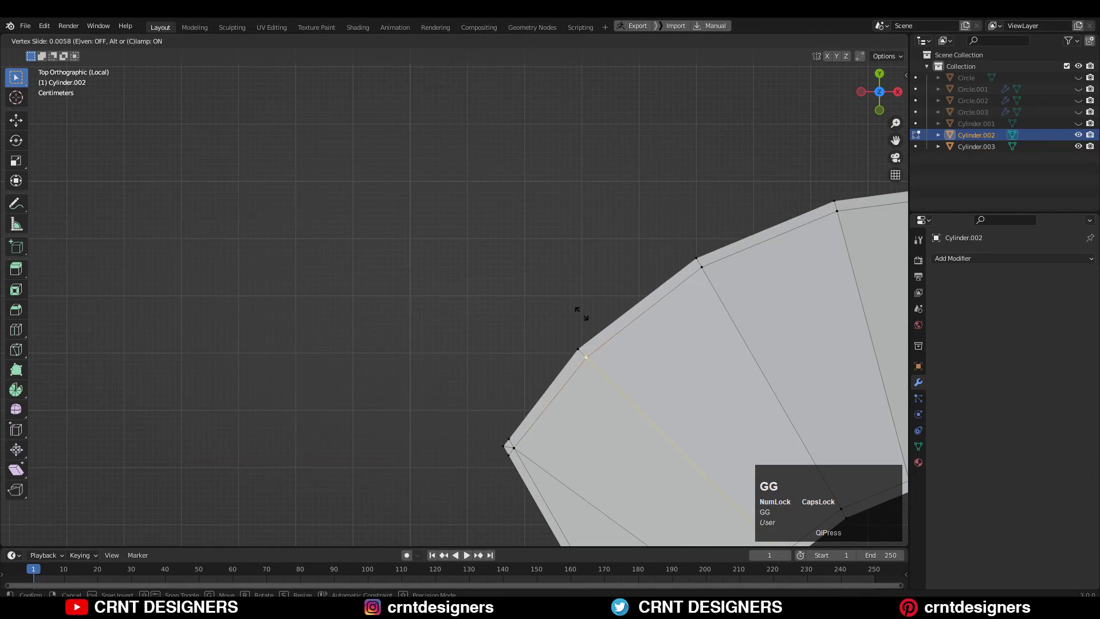
{"action": "left_click", "coordinate": [581, 306]}
{"action": "scroll", "coordinate": [595, 296], "scroll_direction": "down", "scroll_amount": 3}
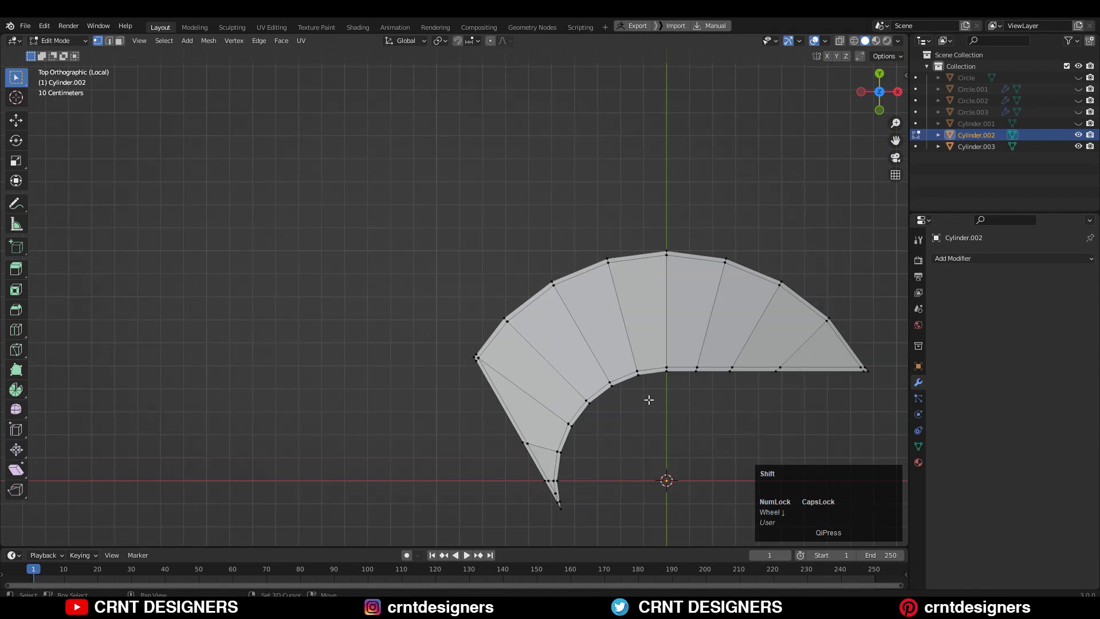
Step: Duplicate the blade in place, rotate the copy around the centre to check how the blades meet, and delete it
{"action": "middle_click_drag", "start_coordinate": [651, 398], "coordinate": [579, 322], "text": "shift"}
{"action": "key", "text": "Tab"}
{"action": "key", "text": "Tab"}
{"action": "key", "text": "Tab"}
{"action": "scroll", "coordinate": [632, 300], "scroll_direction": "down", "scroll_amount": 3}
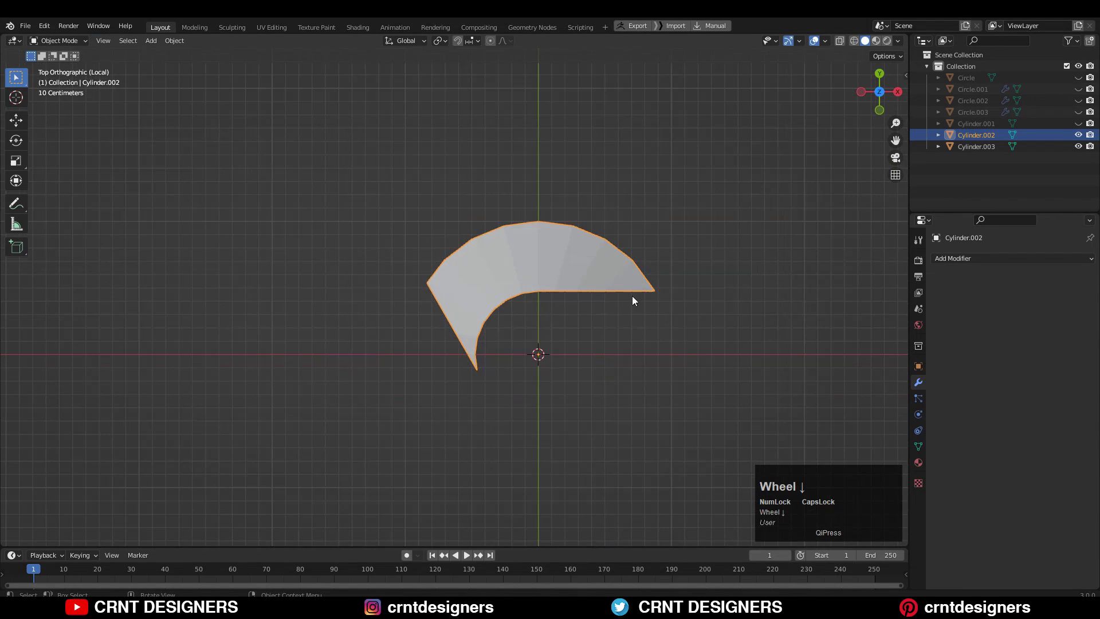
{"action": "middle_click_drag", "start_coordinate": [640, 339], "coordinate": [624, 307], "text": "shift"}
{"action": "key", "text": "shift+d"}
{"action": "right_click", "coordinate": [624, 307]}
{"action": "key", "text": "r"}
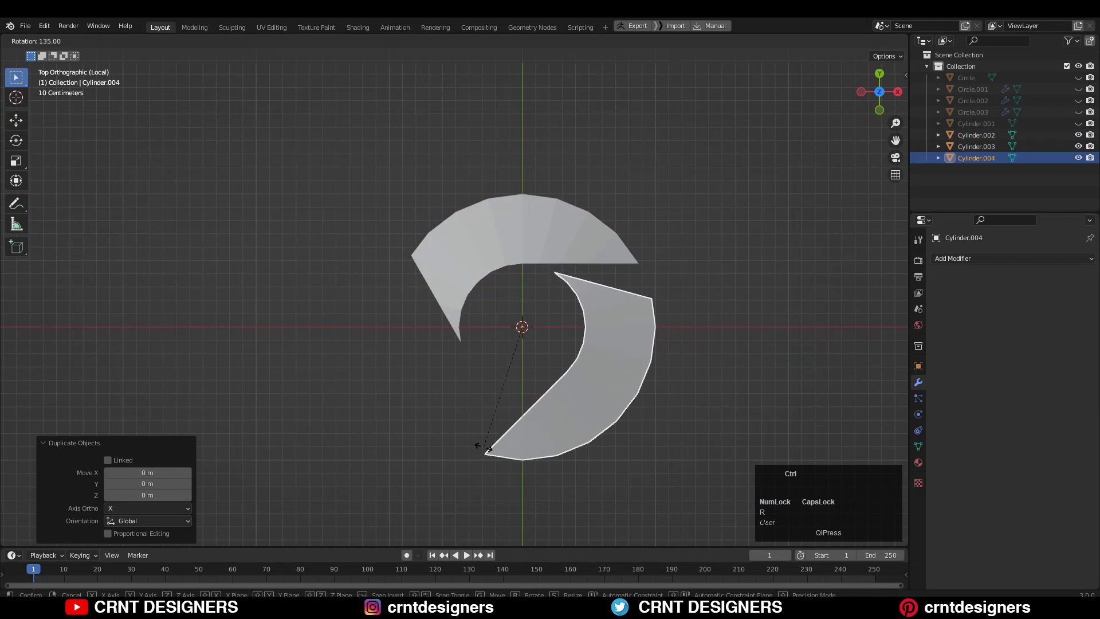
{"action": "left_click", "coordinate": [516, 438]}
{"action": "left_click", "coordinate": [651, 258]}
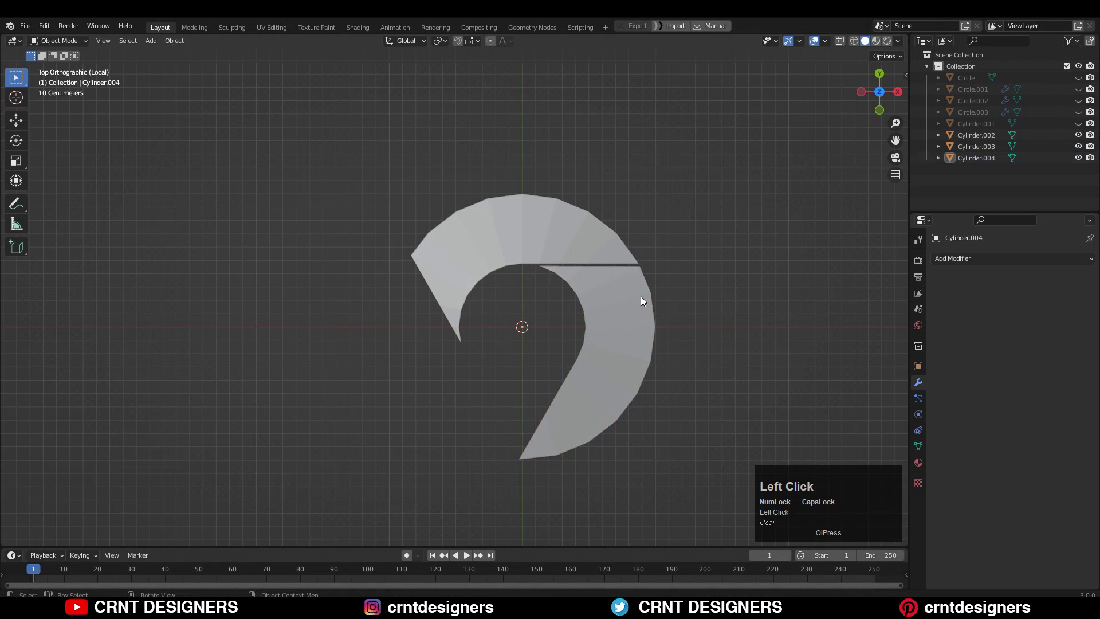
{"action": "left_click", "coordinate": [640, 281]}
{"action": "key", "text": "Delete"}
Step: Delete the thin border faces along the blade's straight -X edge, including the leftover sliver face at the outer corner
{"action": "left_click", "coordinate": [474, 304]}
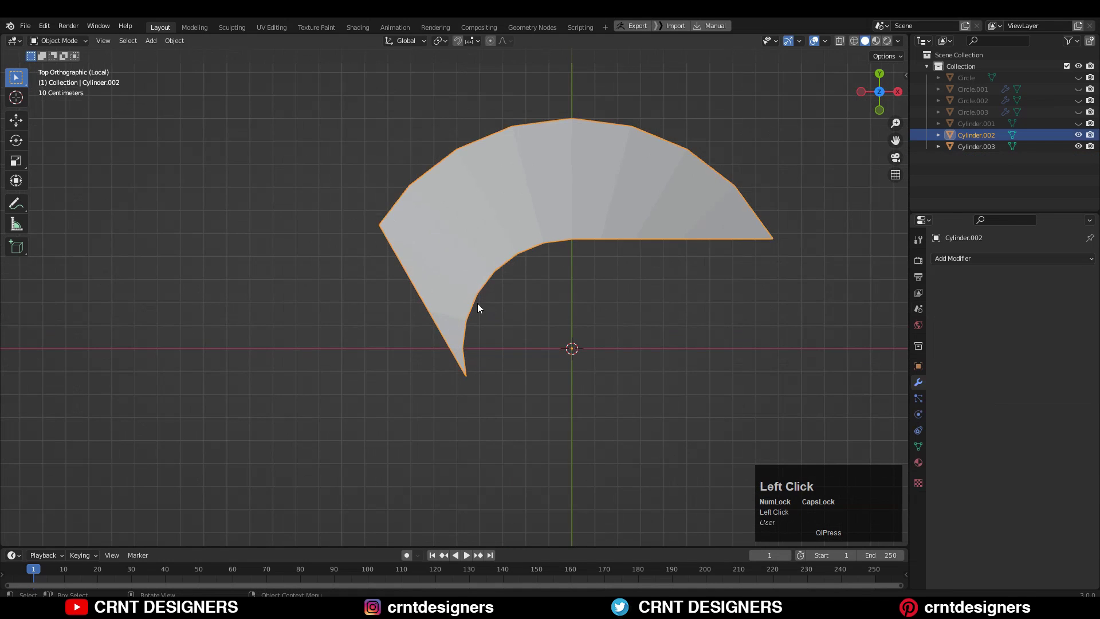
{"action": "key", "text": "Tab"}
{"action": "scroll", "coordinate": [548, 325], "scroll_direction": "up", "scroll_amount": 6}
{"action": "key", "text": "3"}
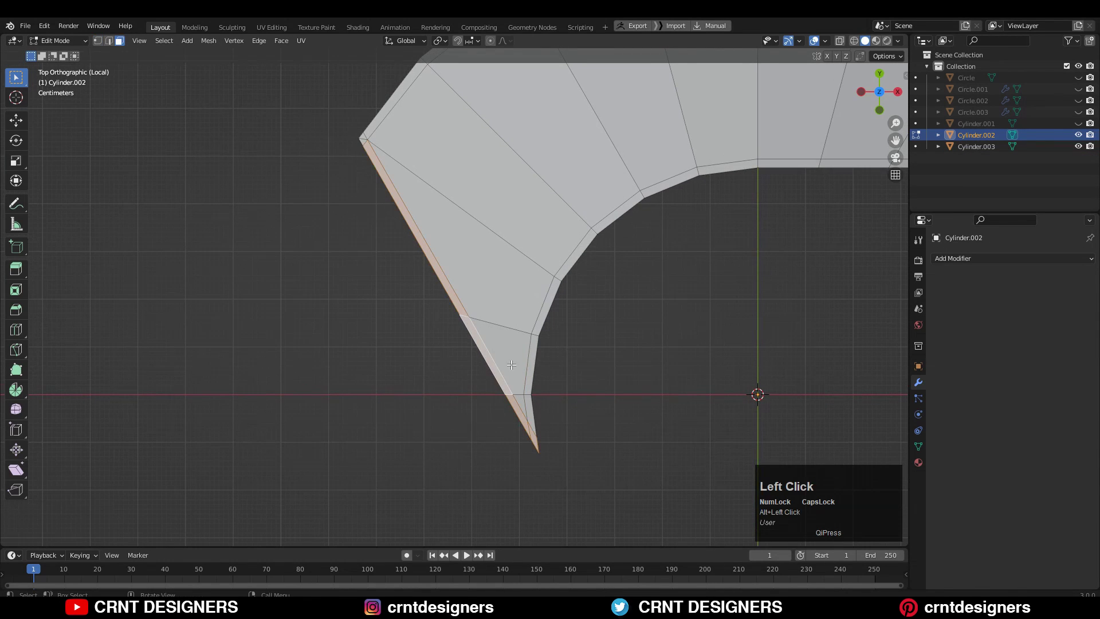
{"action": "key", "text": "x"}
{"action": "left_click", "coordinate": [576, 379]}
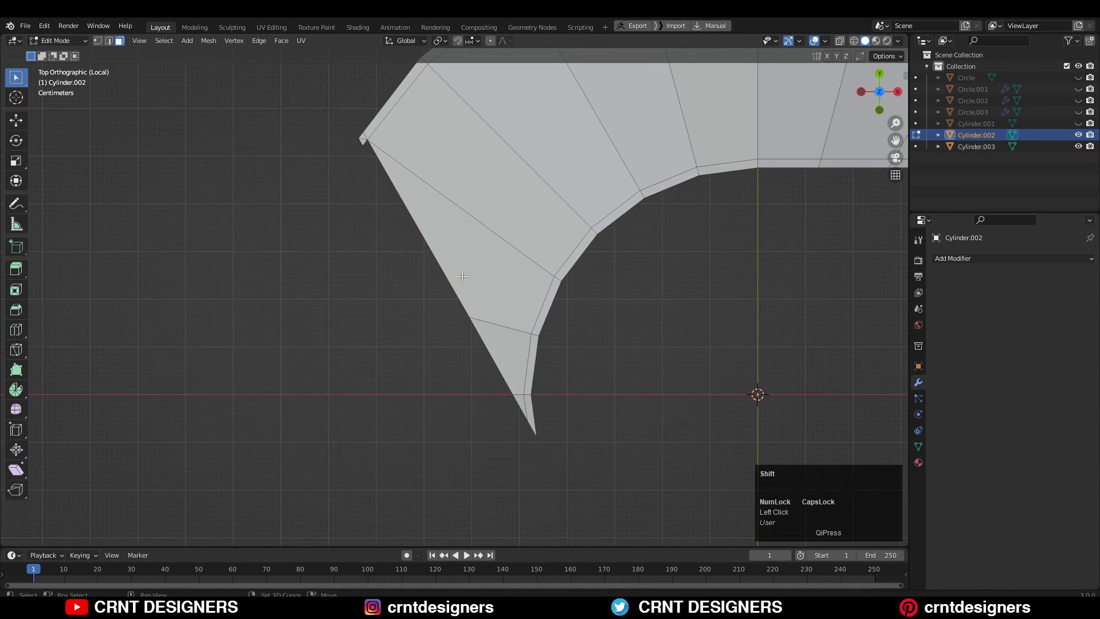
{"action": "key", "text": "x"}
{"action": "left_click", "coordinate": [363, 152]}
Step: Knife-cut a new border line parallel to the straight -X edge, from the inner border vertex on the X axis past the outer corner
{"action": "middle_click_drag", "start_coordinate": [528, 254], "coordinate": [535, 277], "text": "shift"}
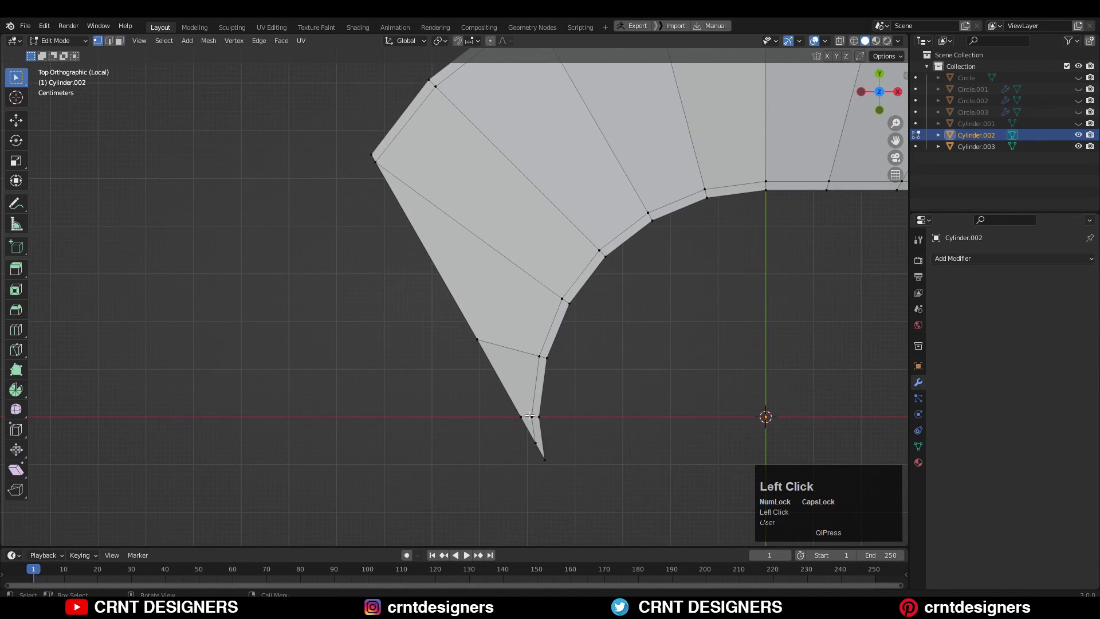
{"action": "left_click", "coordinate": [16, 350]}
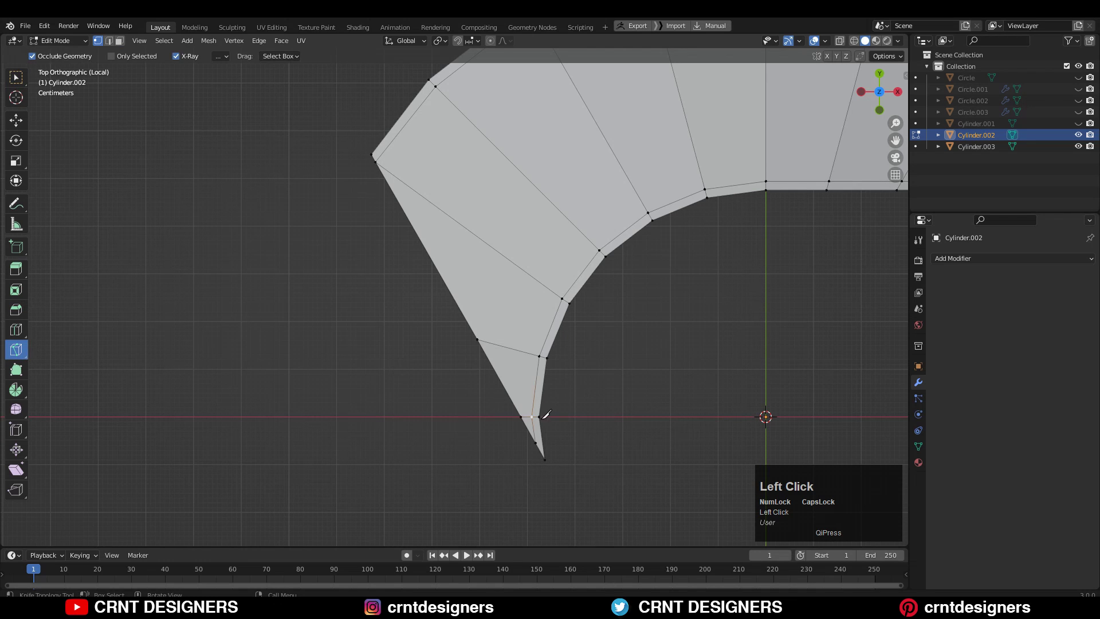
{"action": "left_click", "coordinate": [532, 417]}
{"action": "left_click", "coordinate": [377, 150]}
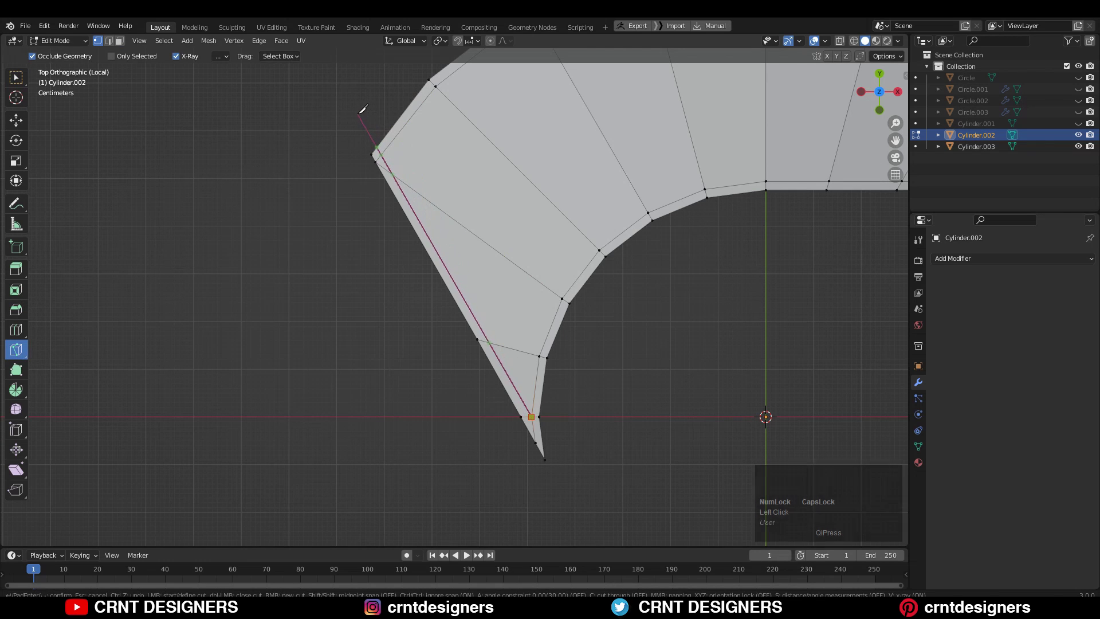
{"action": "key", "text": "space"}
{"action": "key", "text": "w"}
{"action": "key", "text": "3"}
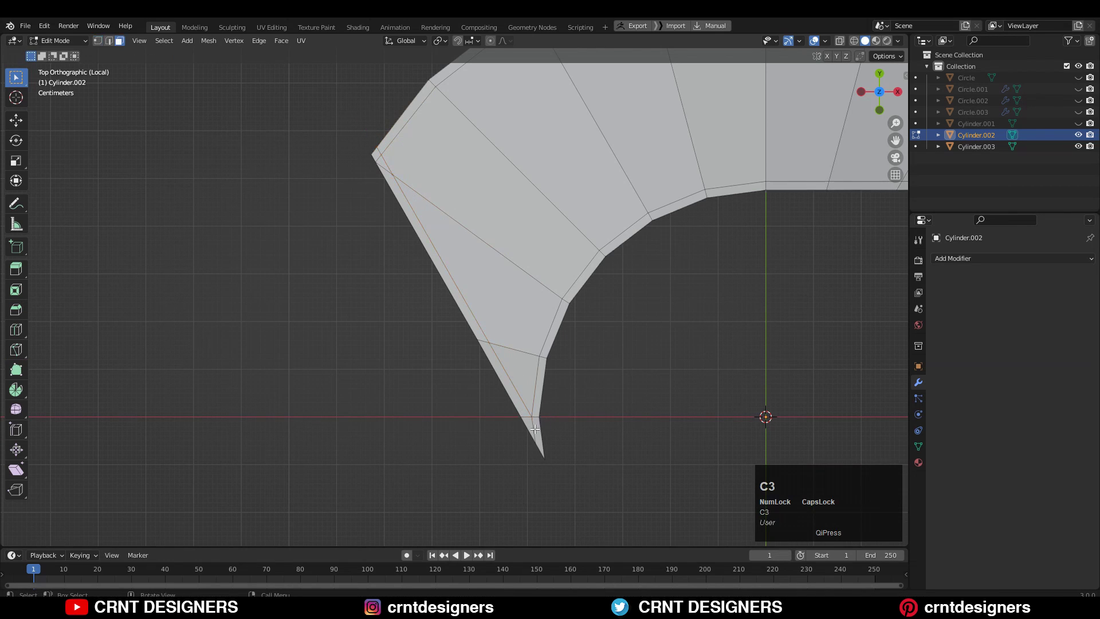
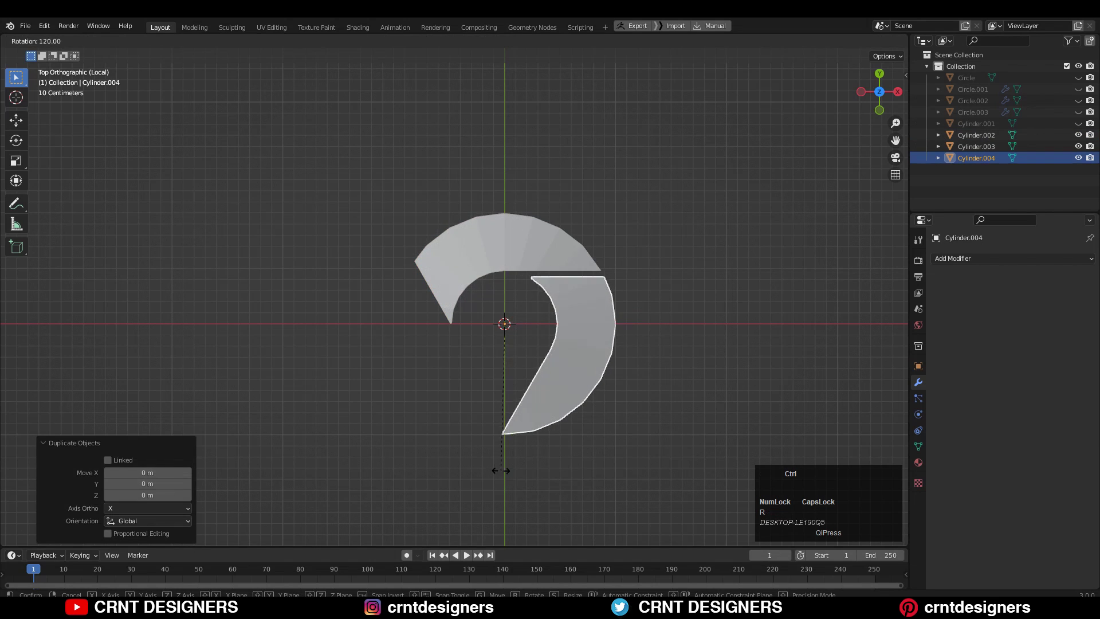
Step: Delete the rotated test copy and check the original blade's mesh
{"action": "scroll", "coordinate": [664, 311], "scroll_direction": "up", "scroll_amount": 3}
{"action": "key", "text": "Delete"}
{"action": "left_click", "coordinate": [594, 232]}
{"action": "key", "text": "Tab"}
{"action": "scroll", "coordinate": [491, 302], "scroll_direction": "up", "scroll_amount": 2}
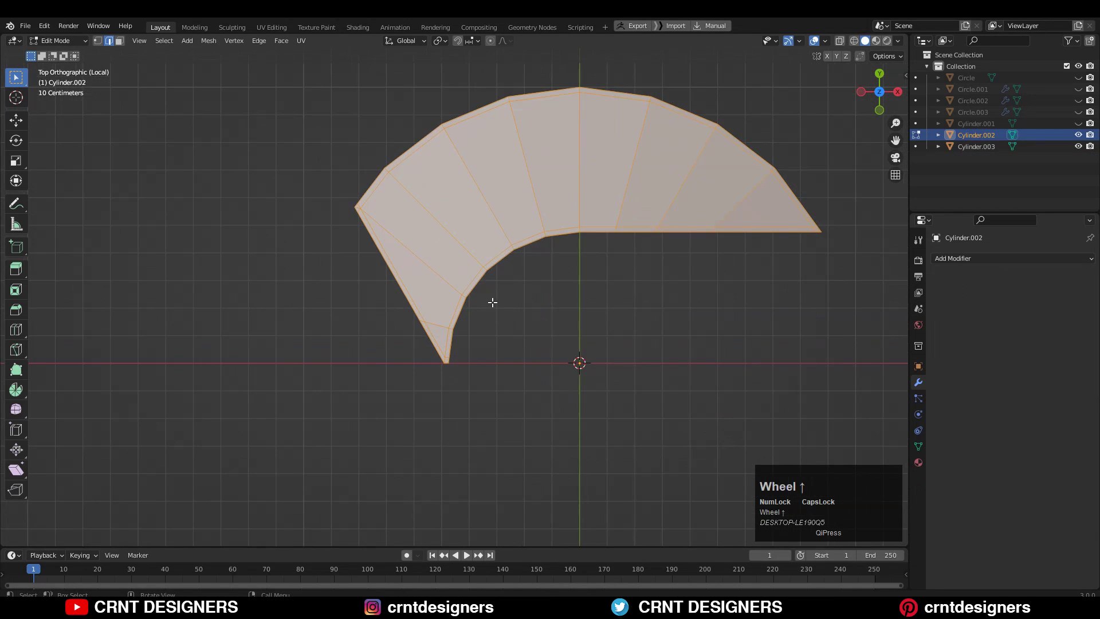
{"action": "middle_click_drag", "start_coordinate": [491, 302], "coordinate": [551, 232], "text": "shift"}
{"action": "key", "text": "Tab"}
Step: Duplicate the blade in place and move the copy to a BACK-UP collection
{"action": "middle_click_drag", "start_coordinate": [547, 283], "coordinate": [573, 292]}
{"action": "left_click", "coordinate": [564, 289]}
{"action": "left_click", "coordinate": [503, 268]}
{"action": "key", "text": "shift+d"}
{"action": "right_click", "coordinate": [512, 251]}
{"action": "key", "text": "m"}
{"action": "key", "text": "KP_7"}
{"action": "key", "text": "m"}
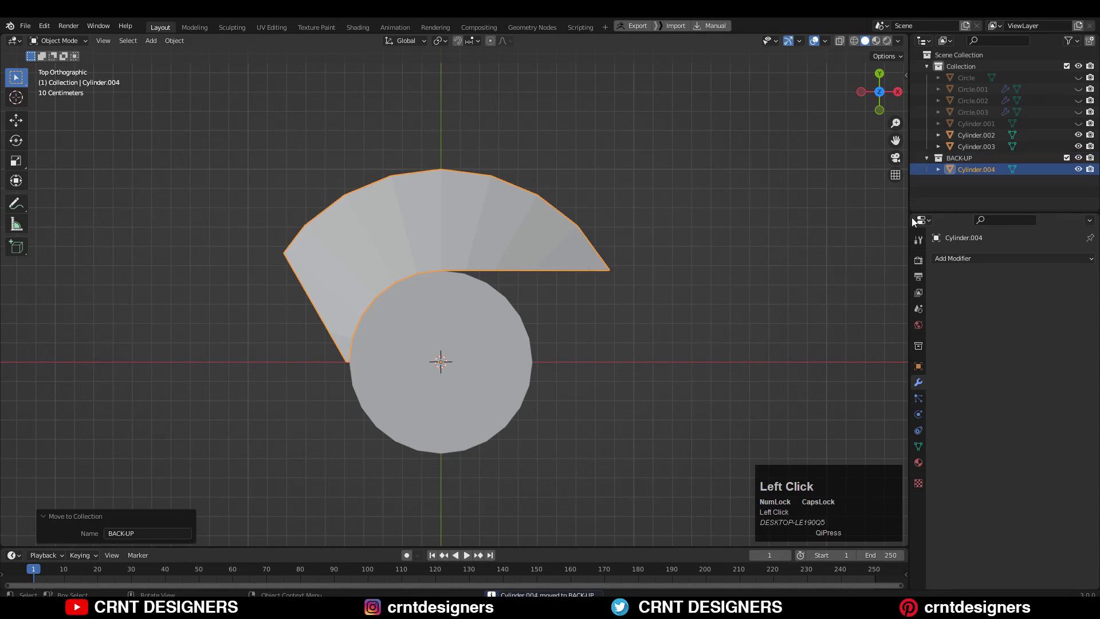
Step: Extrude all faces of the original blade along their normals with an offset of -0.02 m
{"action": "left_click", "coordinate": [493, 219]}
{"action": "key", "text": "KP_Divide"}
{"action": "key", "text": "Tab"}
{"action": "middle_click_drag", "start_coordinate": [395, 424], "coordinate": [397, 361]}
{"action": "scroll", "coordinate": [427, 359], "scroll_direction": "up", "scroll_amount": 4}
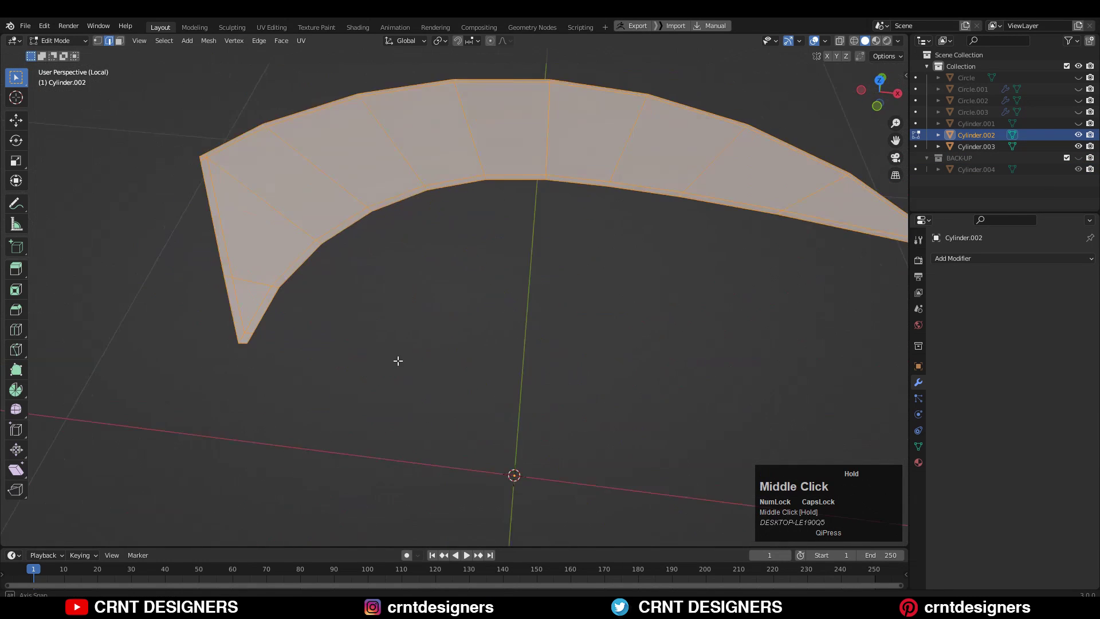
{"action": "middle_click_drag", "start_coordinate": [17, 263], "coordinate": [62, 260]}
{"action": "left_click_drag", "start_coordinate": [16, 269], "coordinate": [63, 319]}
{"action": "key", "text": "KP_Divide"}
{"action": "middle_click_drag", "start_coordinate": [321, 344], "coordinate": [385, 258]}
{"action": "key", "text": "ctrl+z"}
{"action": "left_click_drag", "start_coordinate": [386, 253], "coordinate": [386, 250], "text": "shift"}
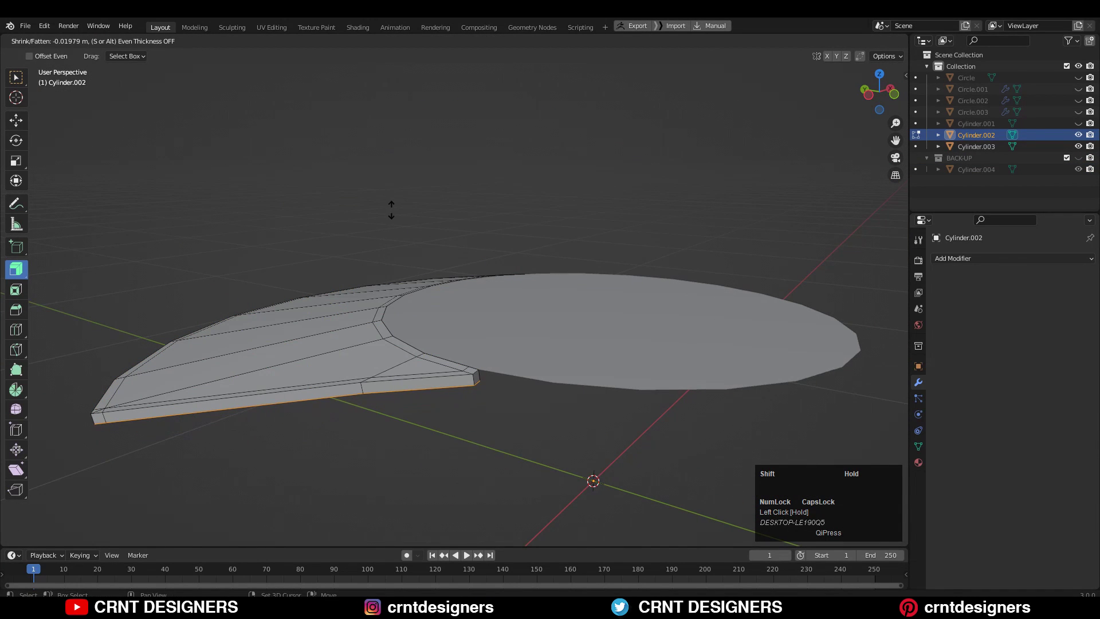
{"action": "type", "text": "2"}
{"action": "key", "text": "Return"}
Step: Isolate the thickened blade in local view and add a Subdivision modifier with viewport level 3
{"action": "middle_click_drag", "start_coordinate": [253, 367], "coordinate": [310, 447]}
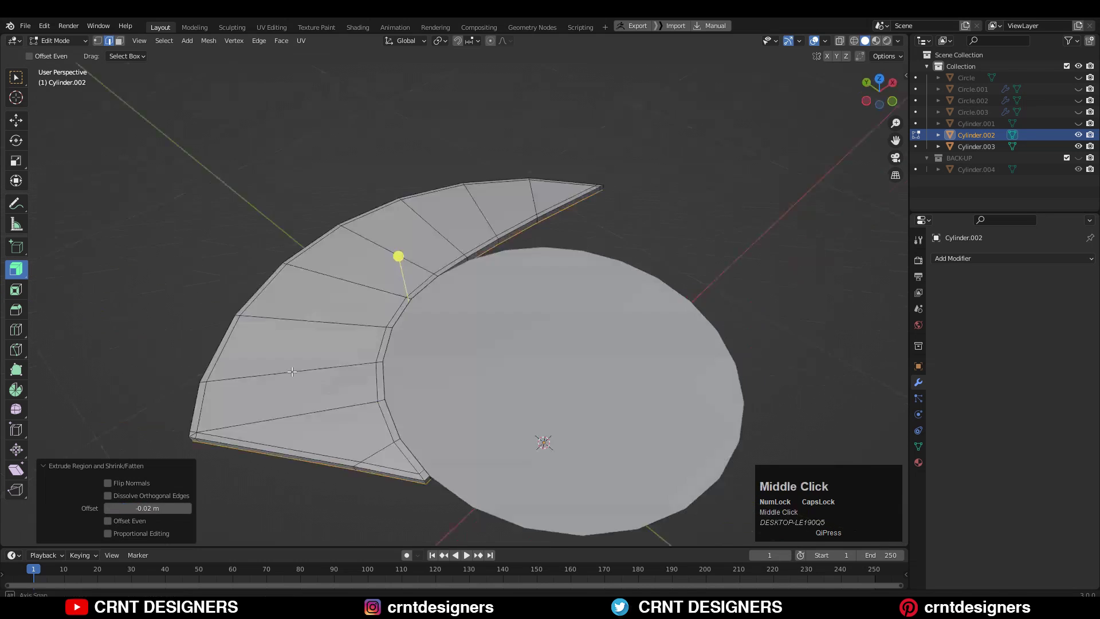
{"action": "scroll", "coordinate": [393, 295], "scroll_direction": "up", "scroll_amount": 5}
{"action": "left_click", "coordinate": [396, 292]}
{"action": "middle_click_drag", "start_coordinate": [218, 424], "coordinate": [564, 304], "text": "shift"}
{"action": "key", "text": "w"}
{"action": "scroll", "coordinate": [435, 182], "scroll_direction": "down", "scroll_amount": 5}
{"action": "key", "text": "KP_Divide"}
{"action": "scroll", "coordinate": [564, 303], "scroll_direction": "up", "scroll_amount": 3}
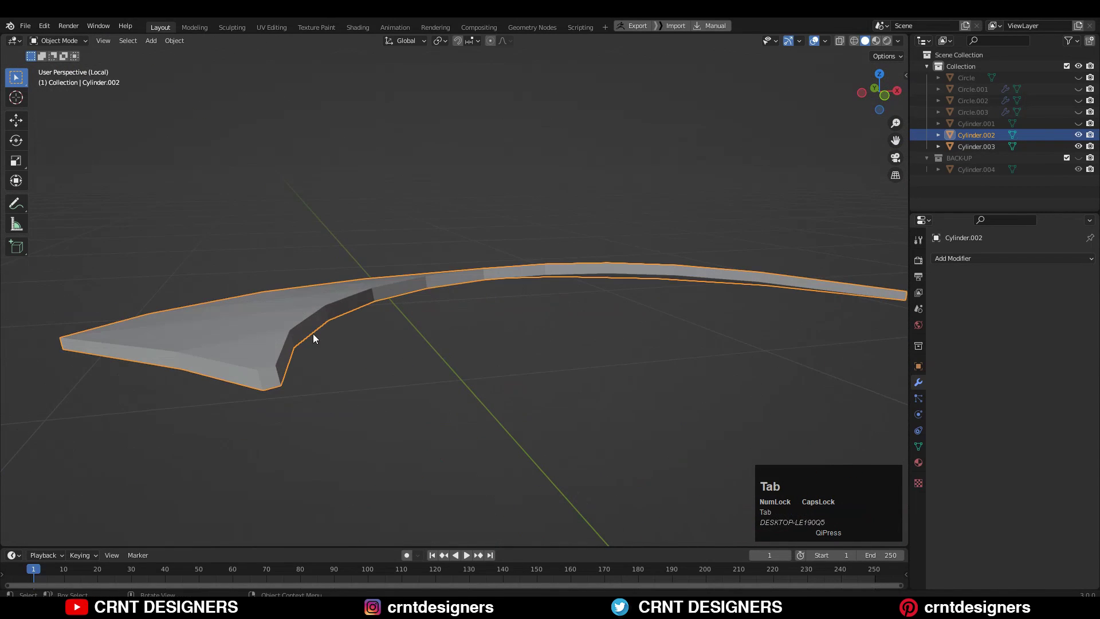
{"action": "key", "text": "ctrl+3"}
Step: Turn off the Subdivision's edit-mode display, and try a loop cut along the blade's inner curve before undoing it
{"action": "middle_click_drag", "start_coordinate": [314, 320], "coordinate": [303, 384]}
{"action": "scroll", "coordinate": [304, 384], "scroll_direction": "up", "scroll_amount": 2}
{"action": "middle_click_drag", "start_coordinate": [303, 383], "coordinate": [507, 309], "text": "shift"}
{"action": "key", "text": "Tab"}
{"action": "scroll", "coordinate": [525, 311], "scroll_direction": "up", "scroll_amount": 3}
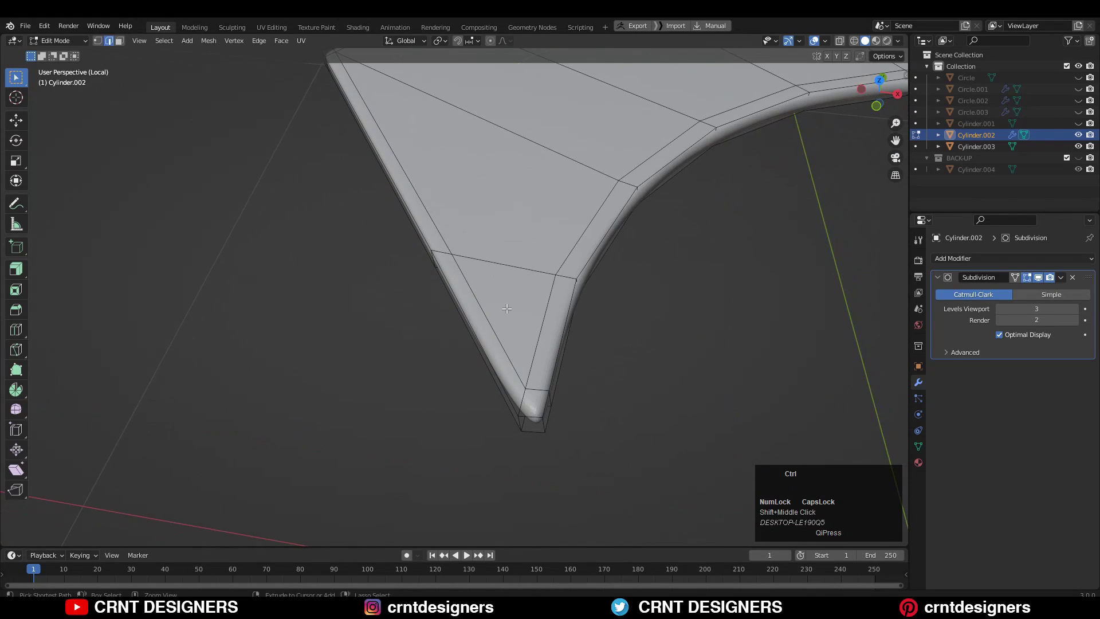
{"action": "left_click", "coordinate": [575, 294]}
{"action": "scroll", "coordinate": [575, 294], "scroll_direction": "down", "scroll_amount": 2}
{"action": "left_click", "coordinate": [1027, 277]}
{"action": "mouse_move", "coordinate": [622, 313]}
{"action": "middle_mouse_down"}
{"action": "mouse_move", "coordinate": [577, 346]}
{"action": "mouse_move", "coordinate": [611, 312]}
{"action": "middle_mouse_up"}
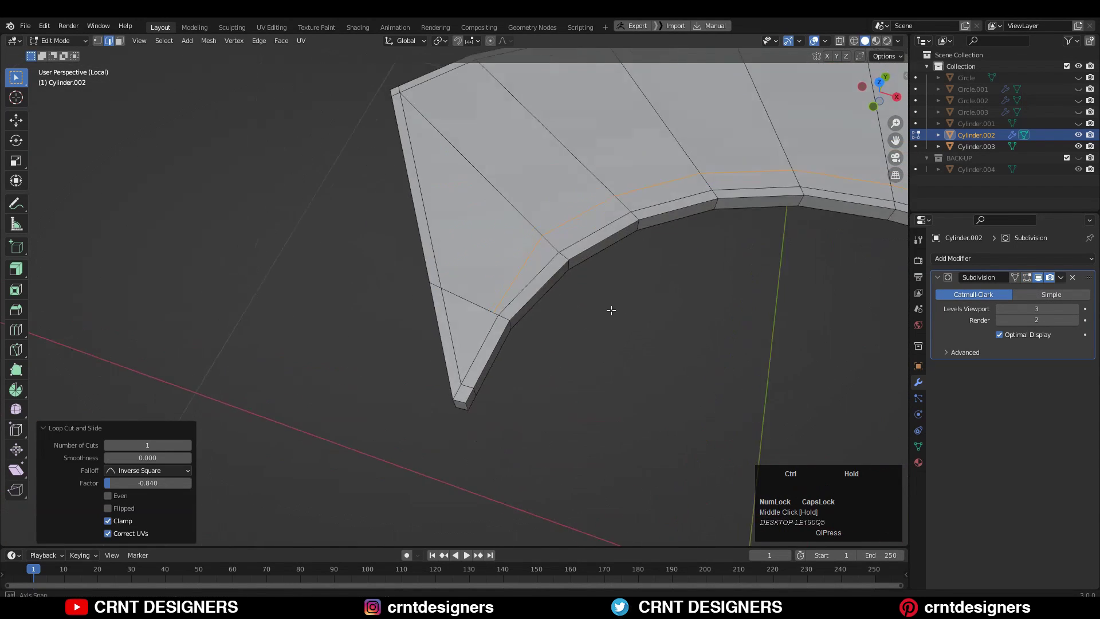
{"action": "key", "text": "ctrl+z"}
Step: Add a supporting edge loop around the blade's side wall close to its top edge
{"action": "scroll", "coordinate": [573, 321], "scroll_direction": "down", "scroll_amount": 4}
{"action": "middle_click_drag", "start_coordinate": [539, 330], "coordinate": [458, 358], "text": "shift"}
{"action": "key", "text": "Tab"}
{"action": "key", "text": "Tab"}
{"action": "scroll", "coordinate": [474, 364], "scroll_direction": "up", "scroll_amount": 3}
{"action": "double_click", "coordinate": [398, 298]}
{"action": "scroll", "coordinate": [395, 300], "scroll_direction": "down", "scroll_amount": 4}
{"action": "middle_click_drag", "start_coordinate": [395, 299], "coordinate": [315, 280], "text": "shift"}
{"action": "right_click", "coordinate": [499, 272]}
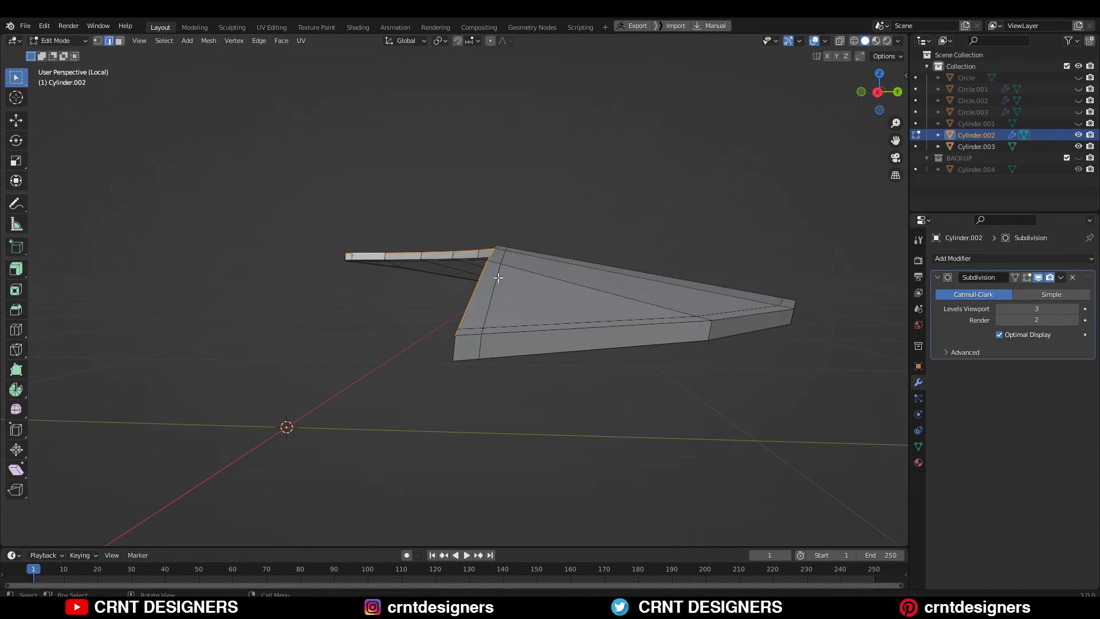
Step: Add a supporting edge loop around the side wall close to the bottom edge and check the smoothed blade
{"action": "left_click", "coordinate": [541, 246]}
{"action": "middle_click_drag", "start_coordinate": [541, 246], "coordinate": [494, 370]}
{"action": "left_click", "coordinate": [425, 324]}
{"action": "key", "text": "Tab"}
{"action": "scroll", "coordinate": [470, 379], "scroll_direction": "up", "scroll_amount": 3}
{"action": "key", "text": "Tab"}
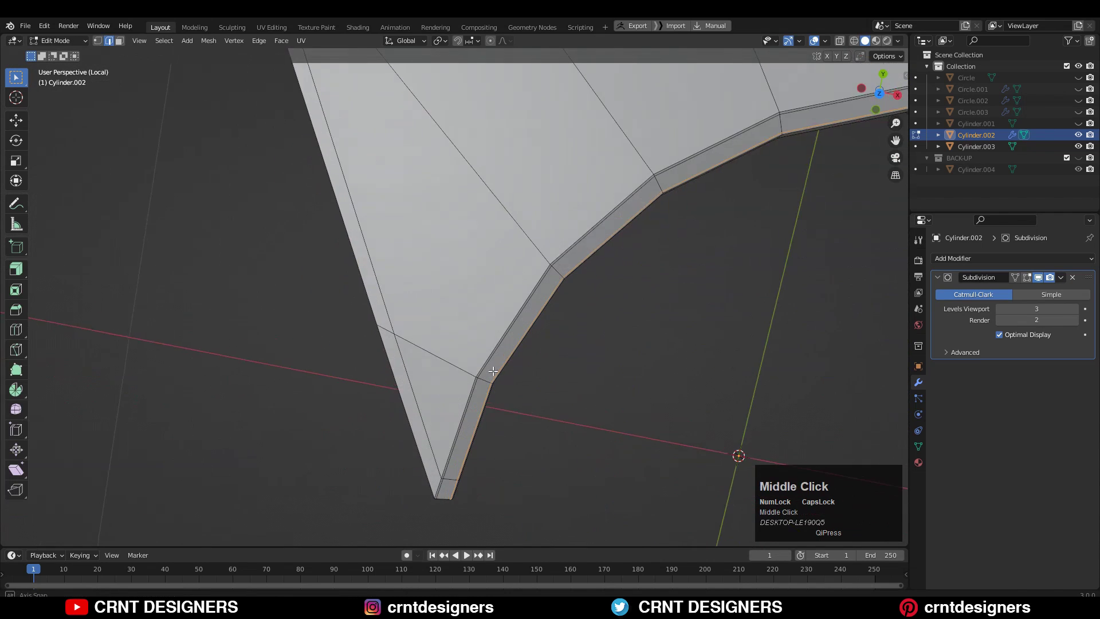
Step: Loop-cut a new border line across the blade's top face just inside the inner curved edge
{"action": "key", "text": "ctrl+r"}
{"action": "left_click", "coordinate": [554, 221]}
{"action": "left_click", "coordinate": [605, 391]}
{"action": "middle_click_drag", "start_coordinate": [604, 391], "coordinate": [409, 322]}
{"action": "middle_click_drag", "start_coordinate": [837, 178], "coordinate": [425, 294]}
{"action": "scroll", "coordinate": [425, 294], "scroll_direction": "up", "scroll_amount": 4}
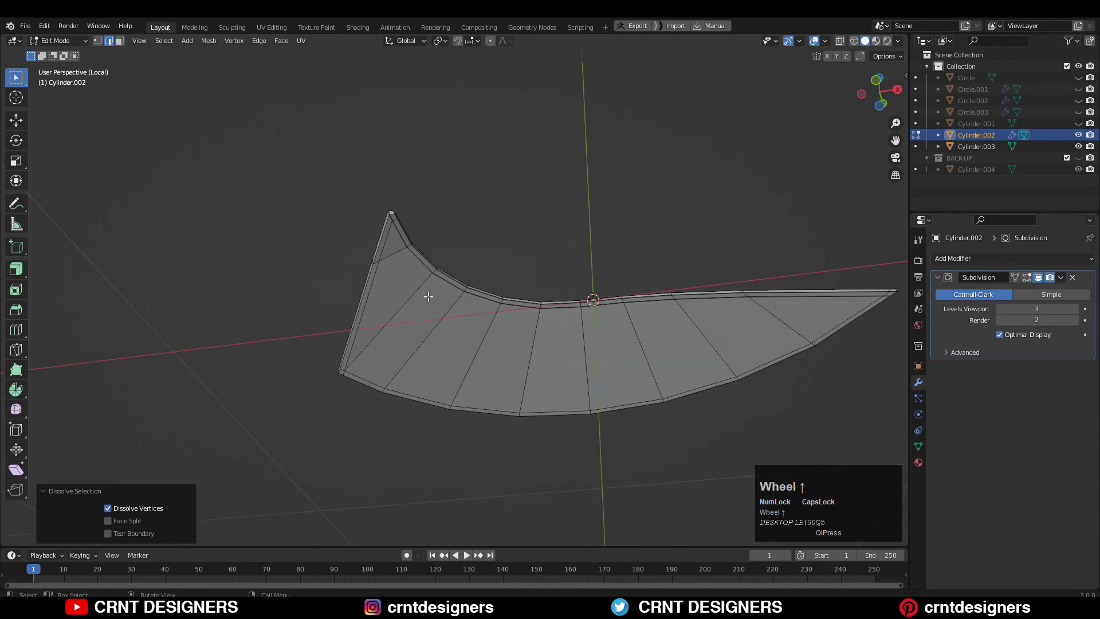
Step: Loop-cut a matching border line on the underside near the inner edge and dissolve the redundant edge beside it
{"action": "key", "text": "ctrl+r"}
{"action": "left_click", "coordinate": [437, 258]}
{"action": "left_click", "coordinate": [410, 260]}
{"action": "left_click", "coordinate": [405, 254]}
{"action": "key", "text": "ctrl+x"}
Step: Edge-slide the top face's border edges along the inner curve to even out the border width
{"action": "middle_click_drag", "start_coordinate": [739, 315], "coordinate": [611, 450]}
{"action": "left_click", "coordinate": [879, 82]}
{"action": "middle_click_drag", "start_coordinate": [452, 341], "coordinate": [434, 328], "text": "shift"}
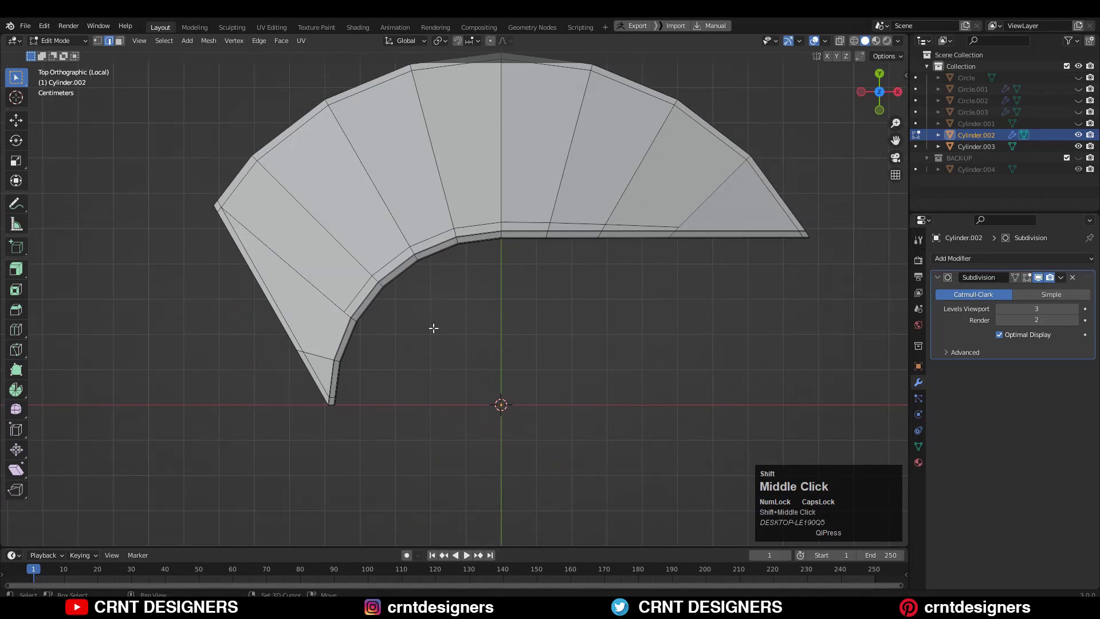
{"action": "scroll", "coordinate": [434, 328], "scroll_direction": "up", "scroll_amount": 2}
{"action": "middle_click_drag", "start_coordinate": [501, 282], "coordinate": [581, 255], "text": "shift"}
{"action": "left_click", "coordinate": [457, 330], "text": "ctrl"}
{"action": "scroll", "coordinate": [458, 321], "scroll_direction": "up", "scroll_amount": 3}
{"action": "left_click", "coordinate": [487, 230]}
{"action": "scroll", "coordinate": [485, 240], "scroll_direction": "down", "scroll_amount": 3}
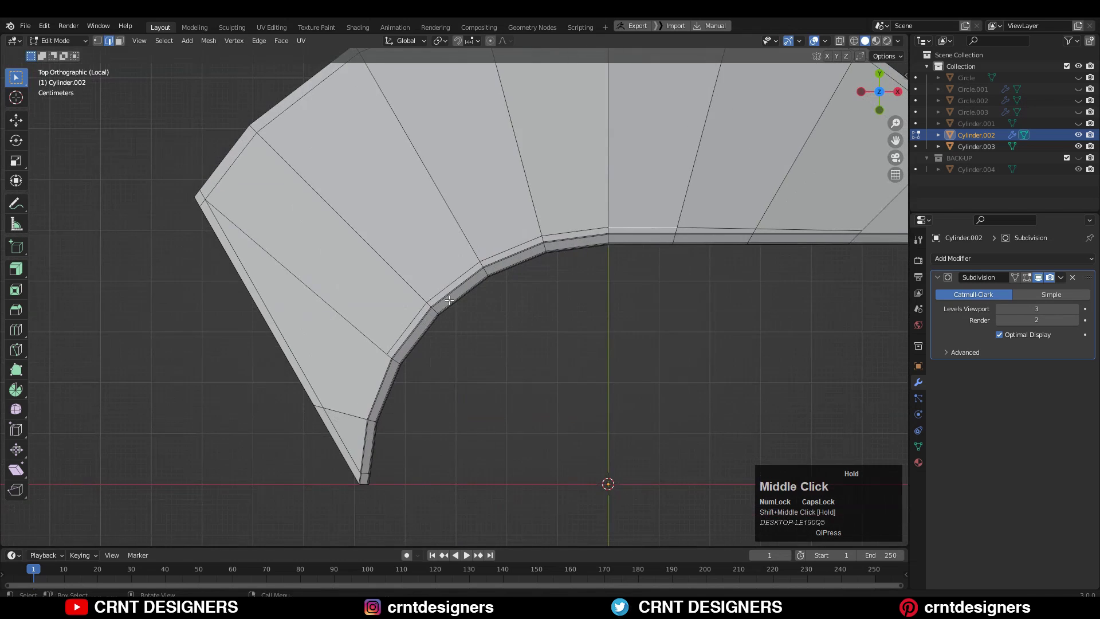
{"action": "left_click", "coordinate": [406, 328], "text": "ctrl"}
{"action": "scroll", "coordinate": [408, 326], "scroll_direction": "up", "scroll_amount": 3}
{"action": "key", "text": "g"}
{"action": "key", "text": "g"}
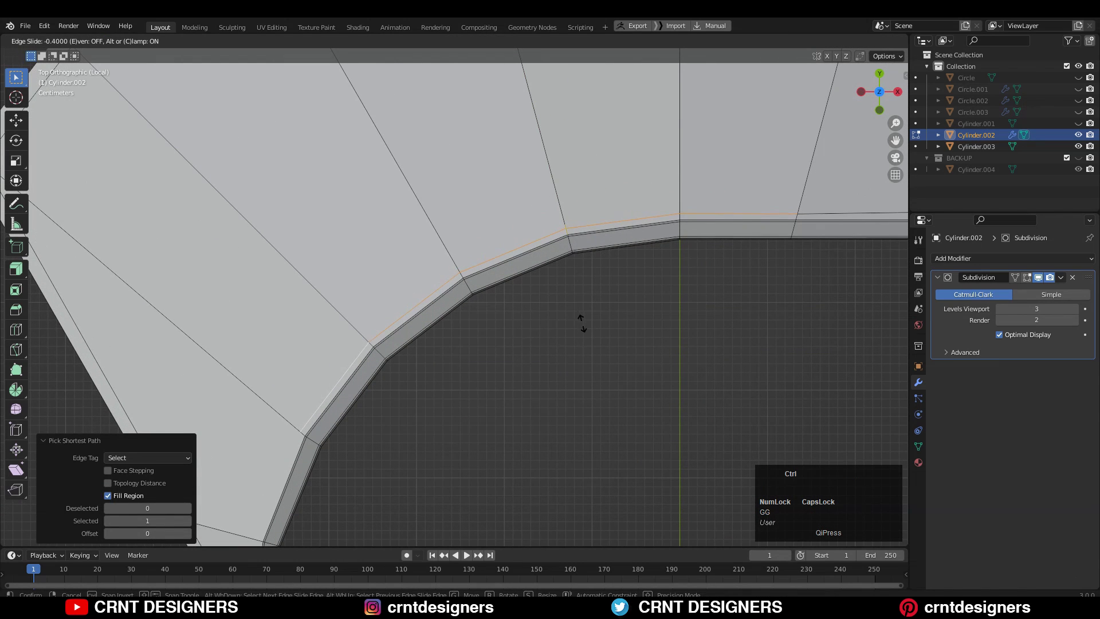
Step: Dissolve the uneven border segments along the straight section near the +X tip and start a straight knife cut in their place
{"action": "scroll", "coordinate": [580, 323], "scroll_direction": "down", "scroll_amount": 5}
{"action": "middle_click_drag", "start_coordinate": [579, 323], "coordinate": [464, 350], "text": "shift"}
{"action": "scroll", "coordinate": [465, 351], "scroll_direction": "up", "scroll_amount": 4}
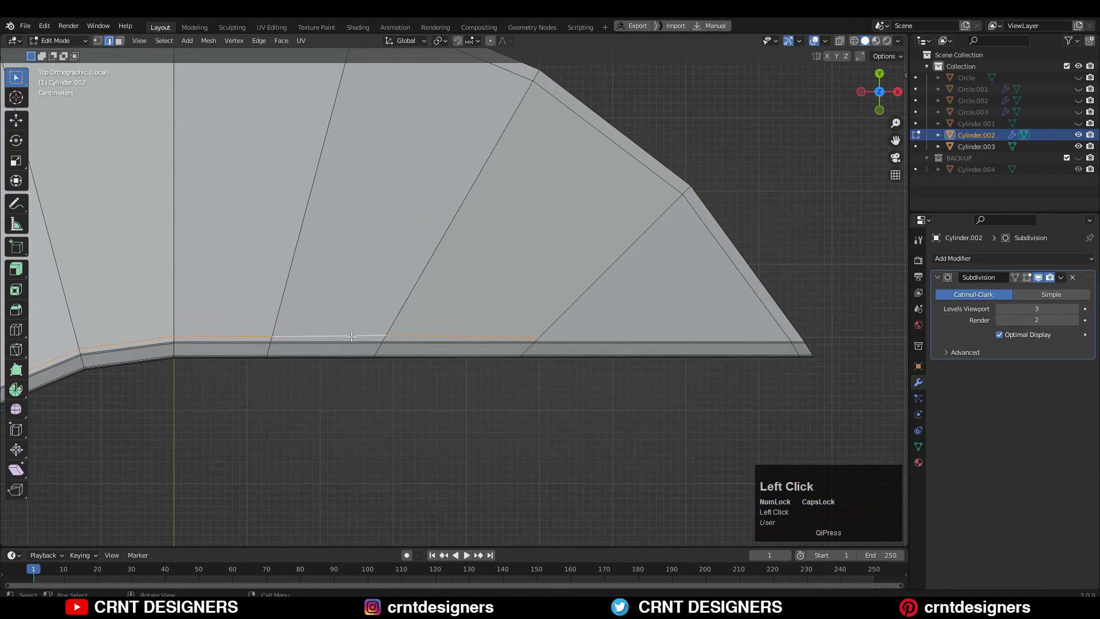
{"action": "key", "text": "ctrl+x"}
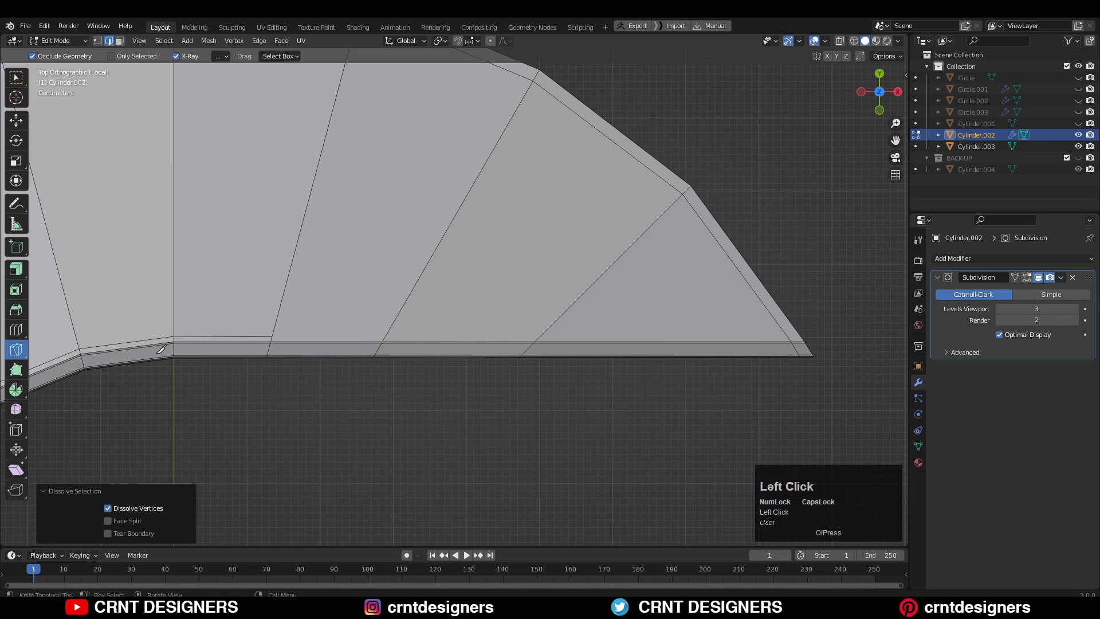
{"action": "key", "text": "a"}
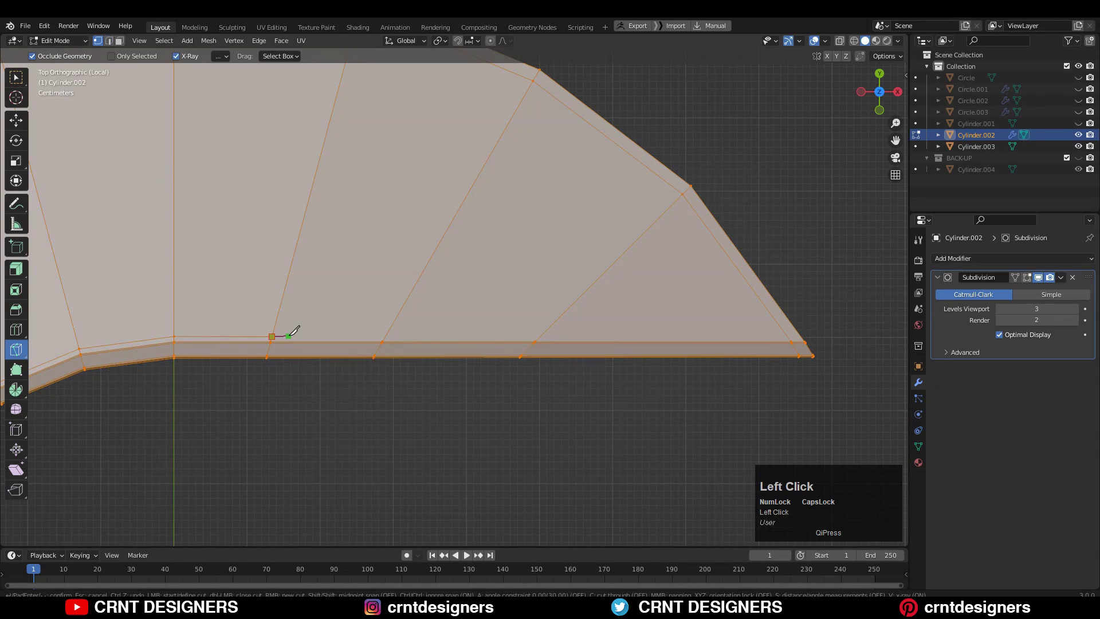
Step: Finish the straight border cut near the +X tip and clean up the uneven border vertex on the blade's underside
{"action": "middle_click_drag", "start_coordinate": [794, 309], "coordinate": [533, 273]}
{"action": "scroll", "coordinate": [492, 292], "scroll_direction": "up", "scroll_amount": 3}
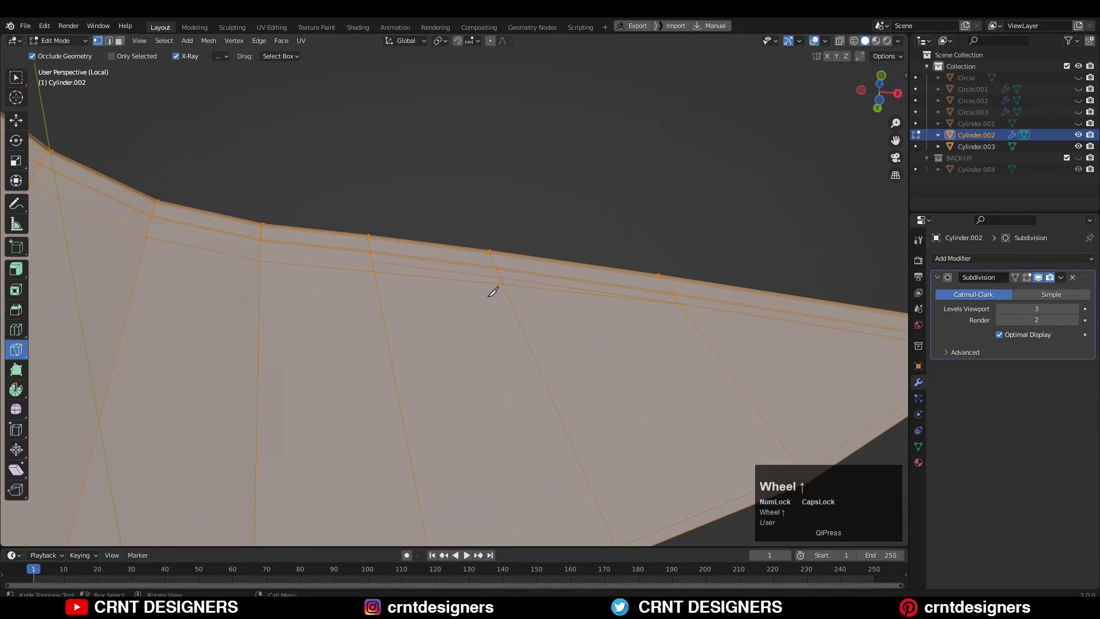
{"action": "key", "text": "1"}
{"action": "left_click", "coordinate": [373, 270]}
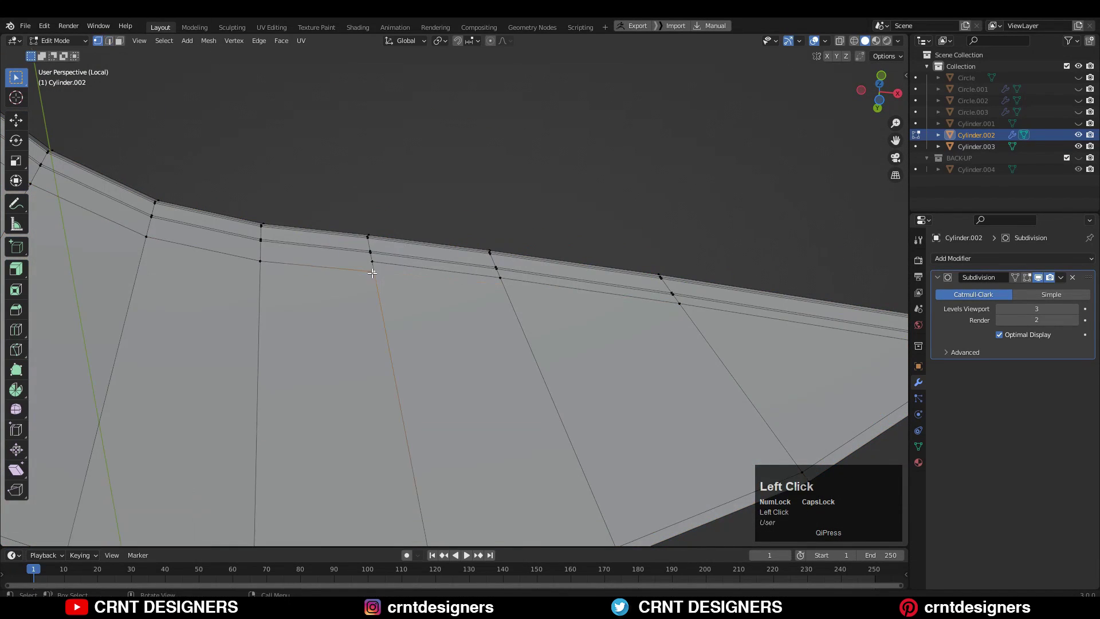
{"action": "left_click", "coordinate": [370, 269]}
Step: Edge-slide the underside's border edges along the inner curve toward the rim with a factor of -0.7
{"action": "scroll", "coordinate": [370, 270], "scroll_direction": "down", "scroll_amount": 4}
{"action": "middle_click_drag", "start_coordinate": [370, 270], "coordinate": [478, 327], "text": "shift"}
{"action": "key", "text": "2"}
{"action": "left_click", "coordinate": [322, 276], "text": "alt"}
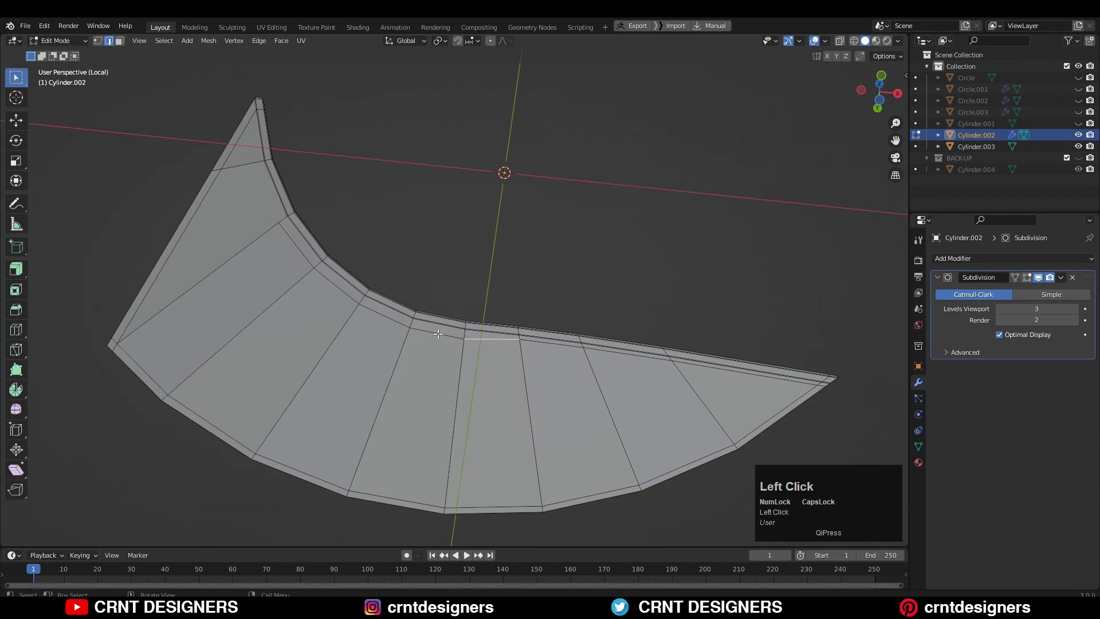
{"action": "left_click", "coordinate": [438, 334], "text": "ctrl+shift"}
{"action": "scroll", "coordinate": [322, 266], "scroll_direction": "up", "scroll_amount": 2}
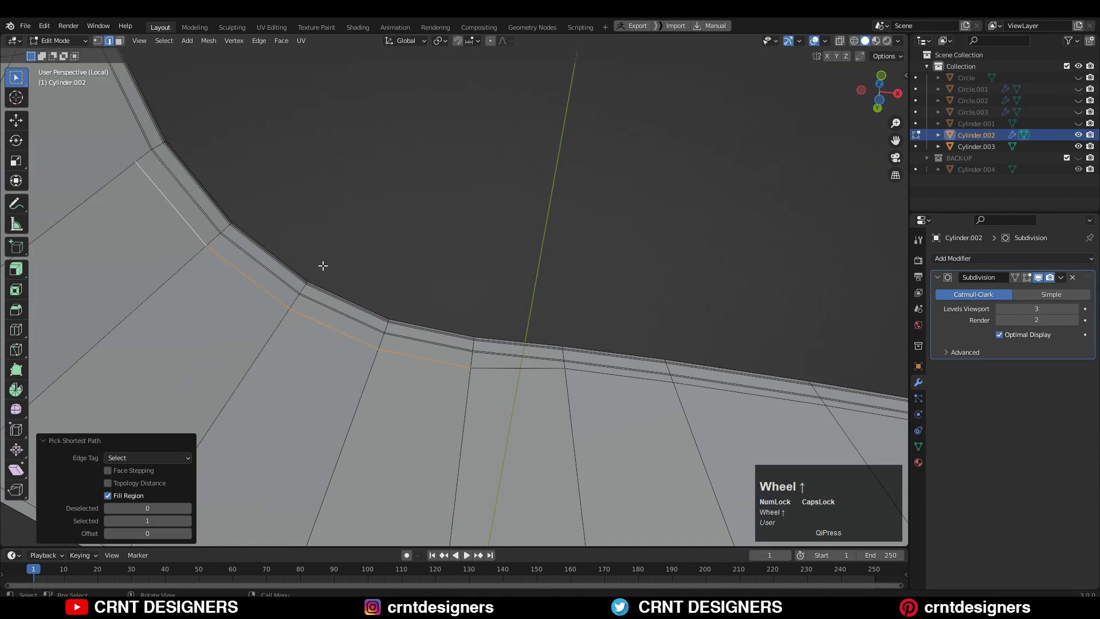
{"action": "left_click", "coordinate": [397, 195]}
{"action": "middle_click_drag", "start_coordinate": [396, 198], "coordinate": [624, 252]}
Step: Edge-slide the same underside border edges again from the bottom view with a factor of -0.6 to even the border width
{"action": "scroll", "coordinate": [624, 252], "scroll_direction": "up", "scroll_amount": 1}
{"action": "left_click", "coordinate": [880, 93]}
{"action": "middle_click_drag", "start_coordinate": [448, 249], "coordinate": [524, 245], "text": "shift"}
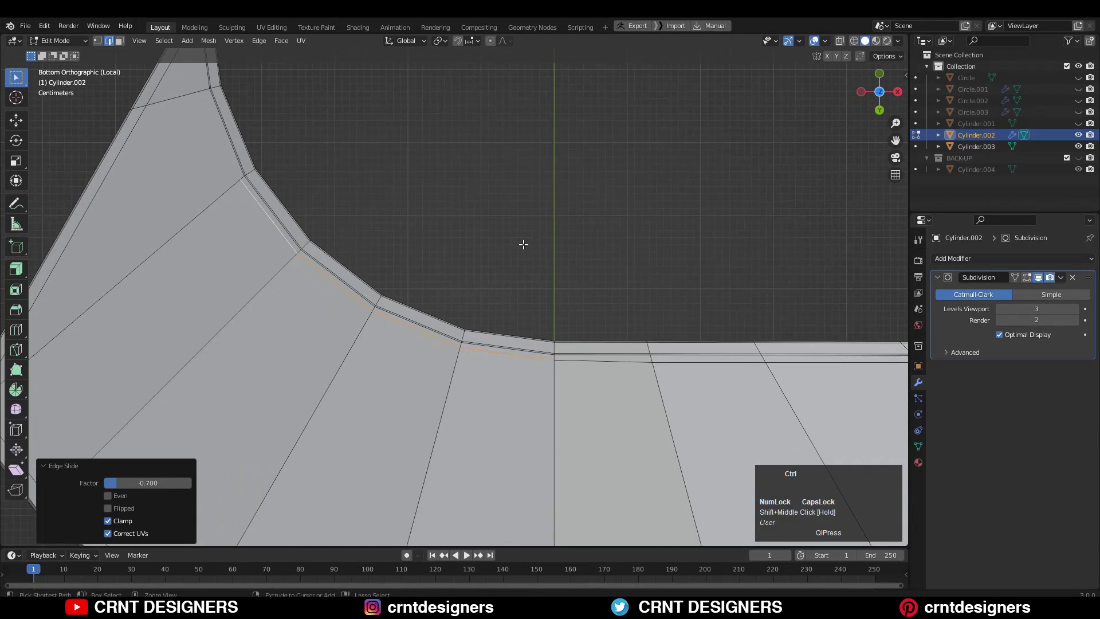
{"action": "key", "text": "g"}
{"action": "key", "text": "g"}
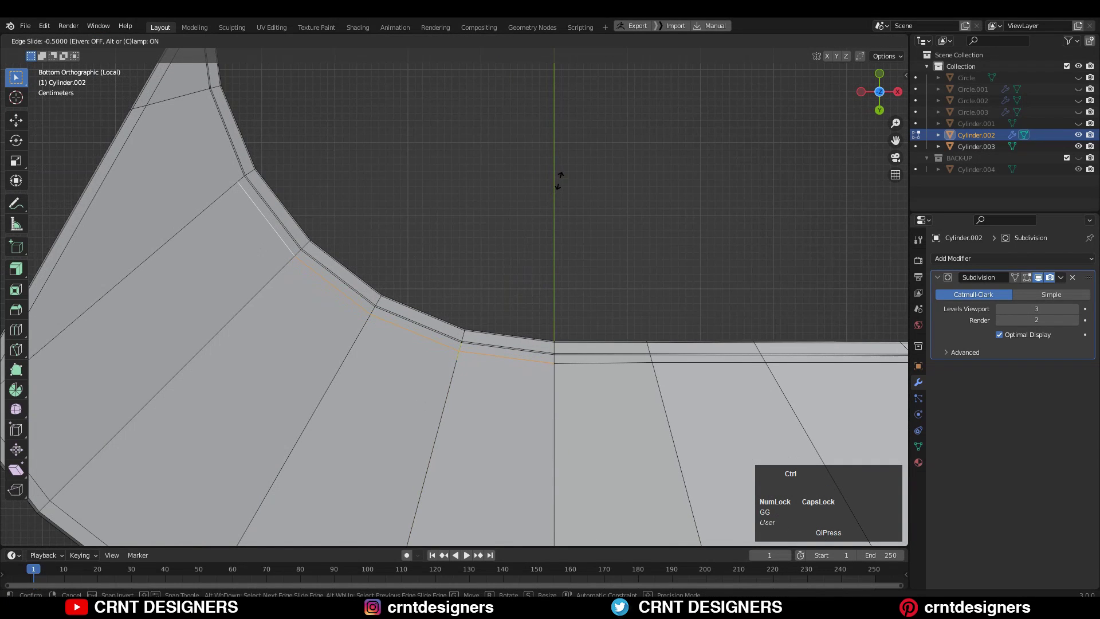
{"action": "left_click", "coordinate": [575, 174]}
Step: Knife-cut a straight border line beside the inner curved edge down to the -X tip, cutting through the whole blade
{"action": "middle_click_drag", "start_coordinate": [573, 180], "coordinate": [533, 436]}
{"action": "middle_click_drag", "start_coordinate": [533, 436], "coordinate": [659, 321], "text": "shift"}
{"action": "left_click", "coordinate": [880, 91]}
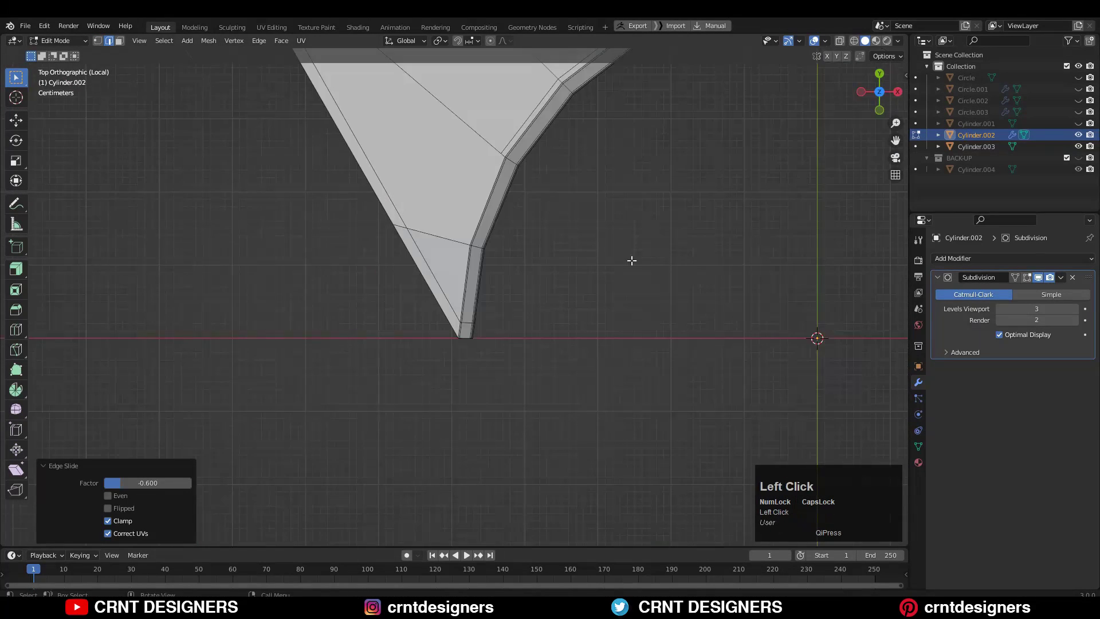
{"action": "middle_click_drag", "start_coordinate": [596, 289], "coordinate": [612, 373], "text": "shift"}
{"action": "scroll", "coordinate": [612, 373], "scroll_direction": "up", "scroll_amount": 2}
{"action": "left_click", "coordinate": [16, 350]}
{"action": "key", "text": "1"}
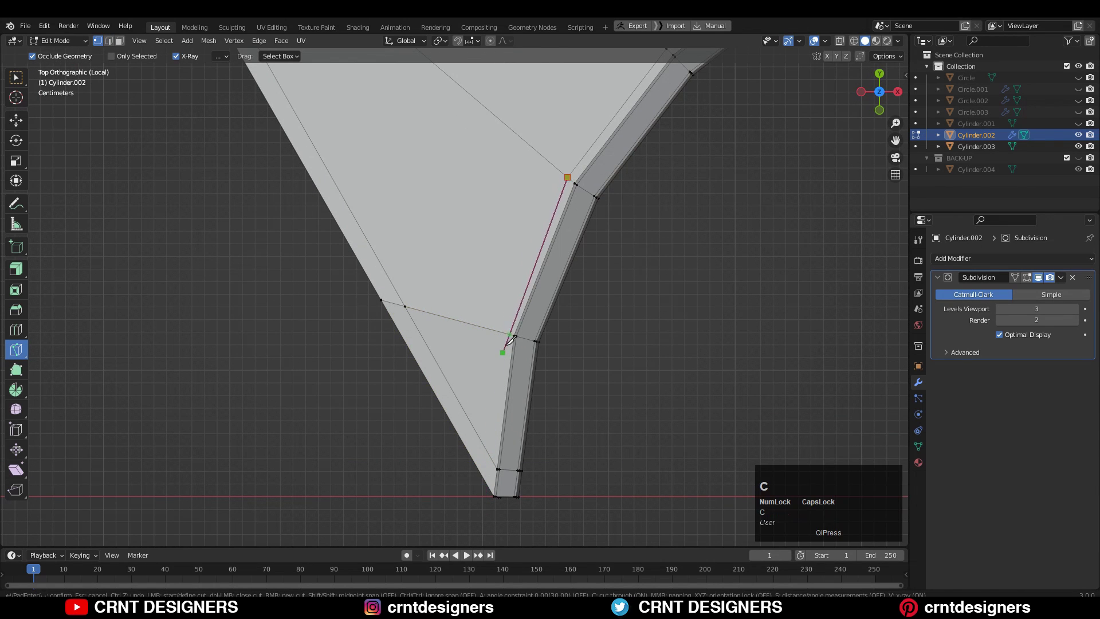
{"action": "left_click", "coordinate": [486, 522]}
{"action": "key", "text": "Return"}
Step: Adjust the underside border vertex nearest the -X tip to even out the border along the inner edge
{"action": "middle_click_drag", "start_coordinate": [488, 520], "coordinate": [502, 269]}
{"action": "left_click", "coordinate": [503, 266]}
{"action": "key", "text": "Return"}
{"action": "middle_click_drag", "start_coordinate": [581, 399], "coordinate": [549, 444], "text": "shift"}
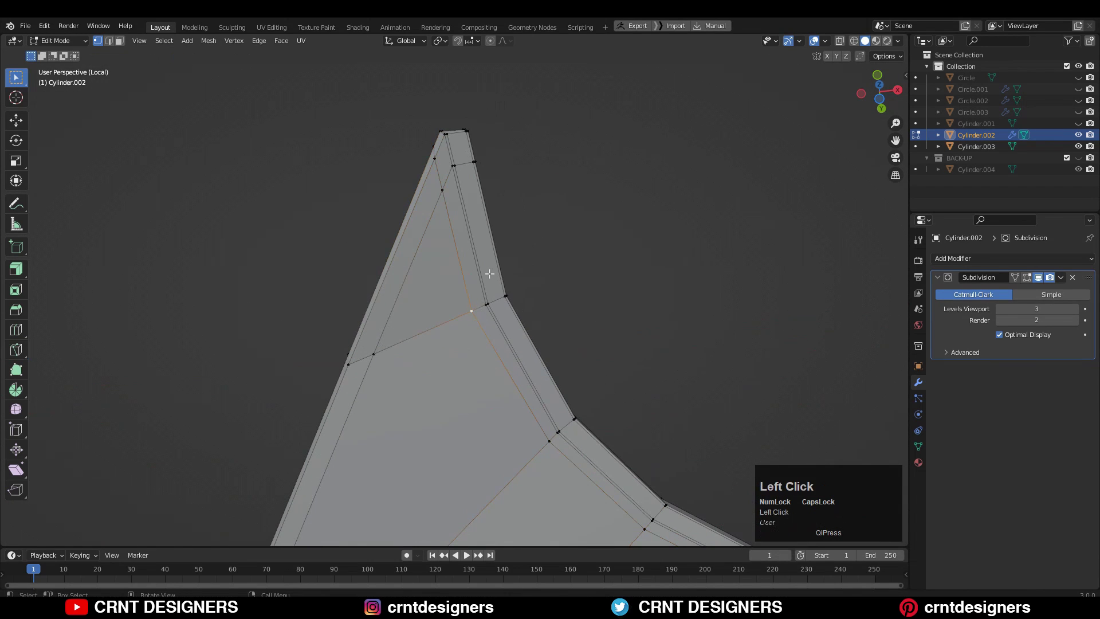
{"action": "left_click", "coordinate": [495, 272]}
Step: Loop-cut two supporting loops around the blade's side wall, close to its upper and lower edges
{"action": "middle_click_drag", "start_coordinate": [495, 271], "coordinate": [510, 239]}
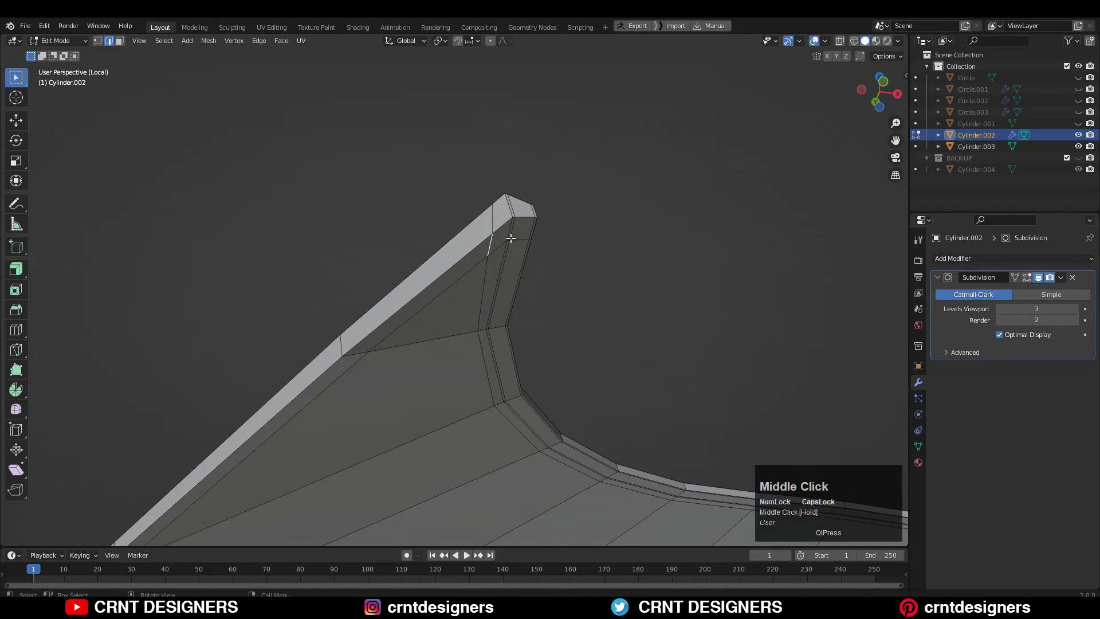
{"action": "middle_click_drag", "start_coordinate": [574, 214], "coordinate": [496, 387]}
{"action": "left_click", "coordinate": [490, 426], "text": "ctrl"}
{"action": "key", "text": "ctrl+r"}
{"action": "left_click", "coordinate": [467, 385], "text": "ctrl"}
{"action": "left_click", "coordinate": [479, 403], "text": "ctrl"}
Step: Examine the smoothed blade's rim and tips for shading and edge sharpness in Object Mode
{"action": "key", "text": "Tab"}
{"action": "scroll", "coordinate": [450, 474], "scroll_direction": "down", "scroll_amount": 3}
{"action": "key", "text": "Tab"}
{"action": "scroll", "coordinate": [496, 388], "scroll_direction": "up", "scroll_amount": 3}
{"action": "scroll", "coordinate": [497, 388], "scroll_direction": "up", "scroll_amount": 2}
{"action": "key", "text": "Tab"}
{"action": "middle_click_drag", "start_coordinate": [455, 326], "coordinate": [611, 334]}
{"action": "scroll", "coordinate": [611, 334], "scroll_direction": "up", "scroll_amount": 1}
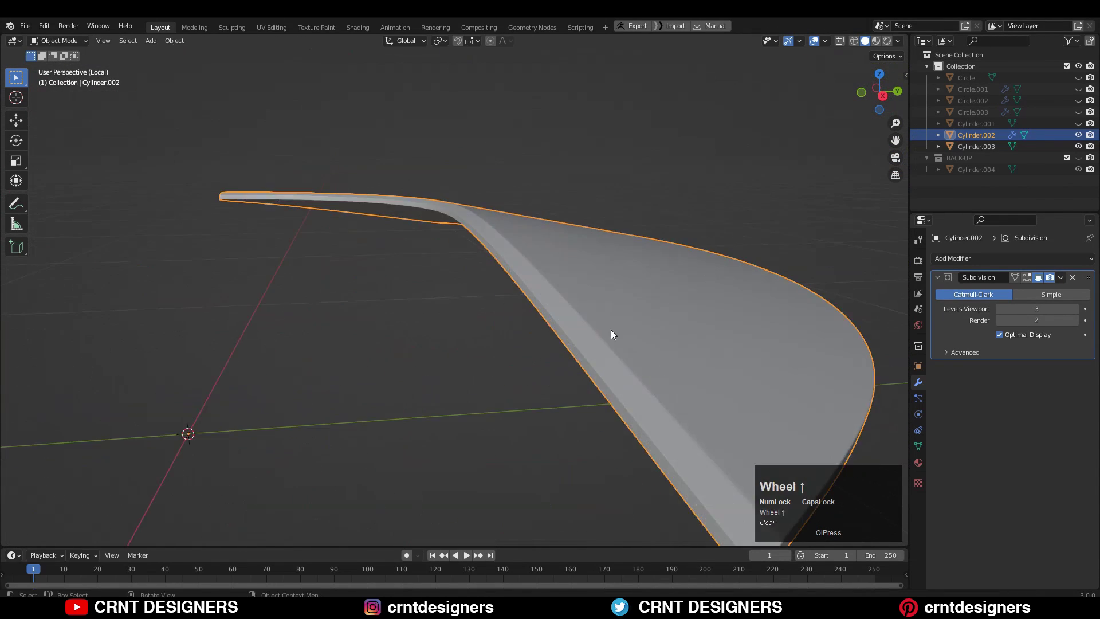
Step: Edge-slide the short border edges on the underside at the +X tip to line up with the tip's supporting loops
{"action": "key", "text": "Tab"}
{"action": "middle_click_drag", "start_coordinate": [464, 325], "coordinate": [481, 491]}
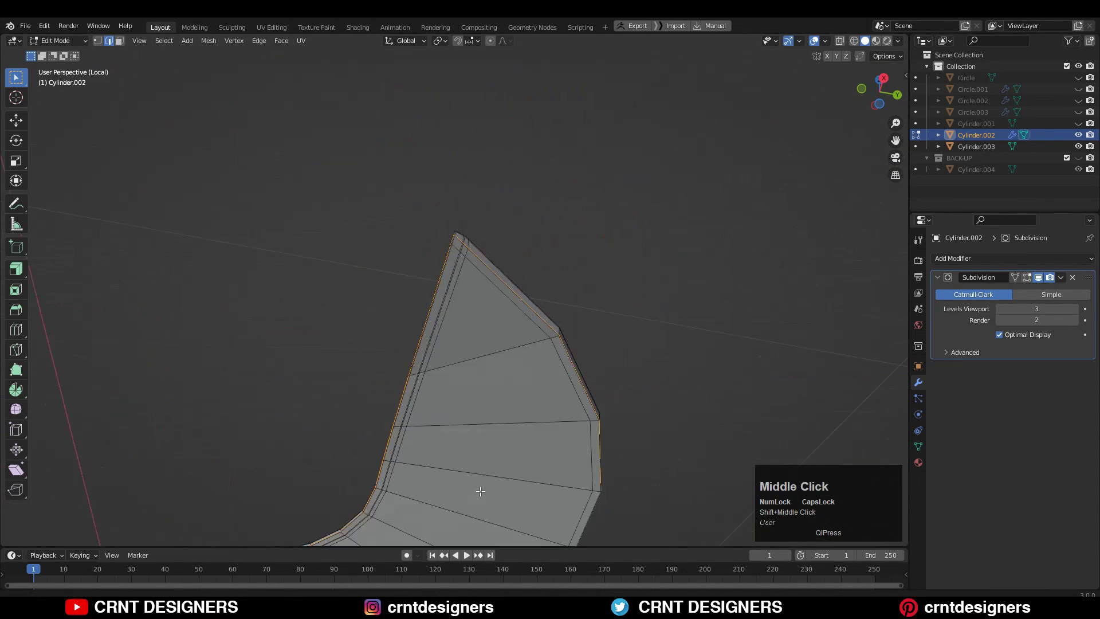
{"action": "scroll", "coordinate": [533, 436], "scroll_direction": "down", "scroll_amount": 3, "text": "shift"}
{"action": "middle_click_drag", "start_coordinate": [532, 435], "coordinate": [474, 376], "text": "shift"}
{"action": "left_click", "coordinate": [445, 337]}
{"action": "middle_click_drag", "start_coordinate": [445, 337], "coordinate": [424, 355]}
{"action": "middle_click_drag", "start_coordinate": [413, 447], "coordinate": [430, 355], "text": "shift"}
{"action": "left_click", "coordinate": [404, 373], "text": "ctrl+shift"}
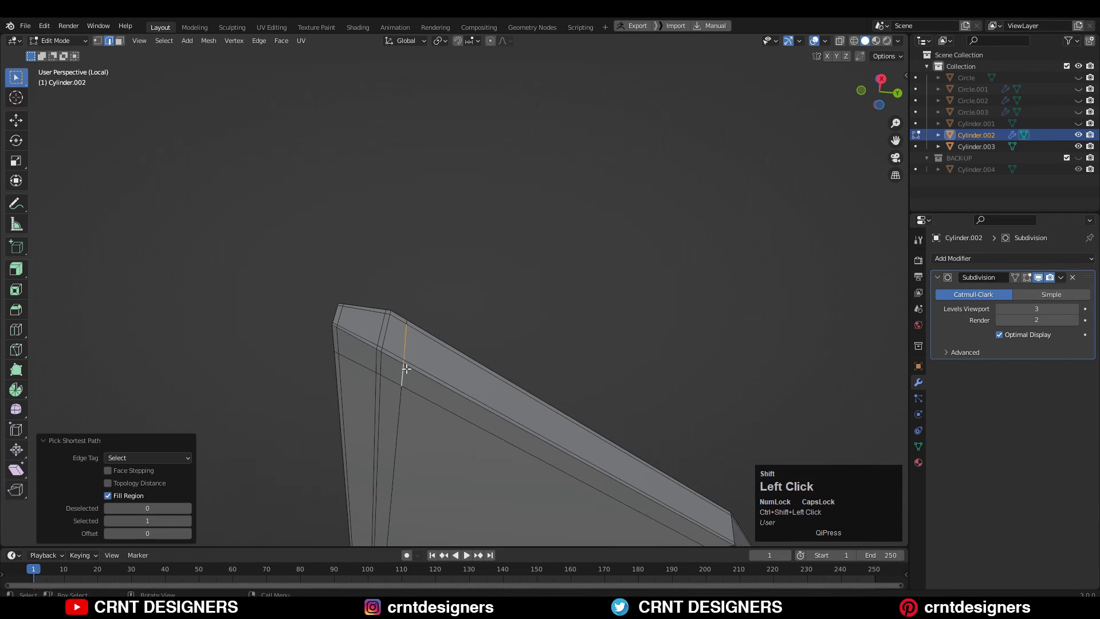
{"action": "scroll", "coordinate": [435, 313], "scroll_direction": "up", "scroll_amount": 2}
{"action": "middle_click_drag", "start_coordinate": [425, 286], "coordinate": [410, 349]}
{"action": "key", "text": "g"}
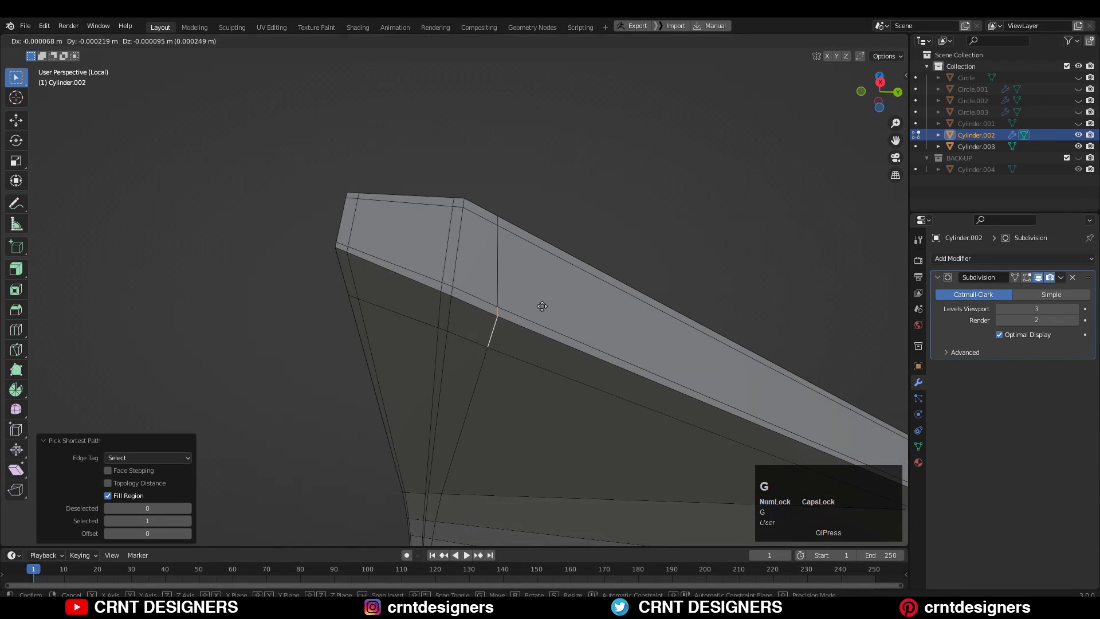
{"action": "left_click", "coordinate": [406, 273], "text": "ctrl"}
Step: Edge-slide the short edges on the opposite side of the same tip and vertex-slide the adjoining side-wall vertex into line
{"action": "middle_click_drag", "start_coordinate": [479, 226], "coordinate": [489, 260]}
{"action": "middle_click_drag", "start_coordinate": [507, 459], "coordinate": [517, 335], "text": "shift"}
{"action": "middle_click_drag", "start_coordinate": [518, 335], "coordinate": [505, 353], "text": "shift"}
{"action": "left_click", "coordinate": [442, 346]}
{"action": "middle_click_drag", "start_coordinate": [443, 338], "coordinate": [461, 395]}
{"action": "left_click", "coordinate": [462, 398], "text": "shift"}
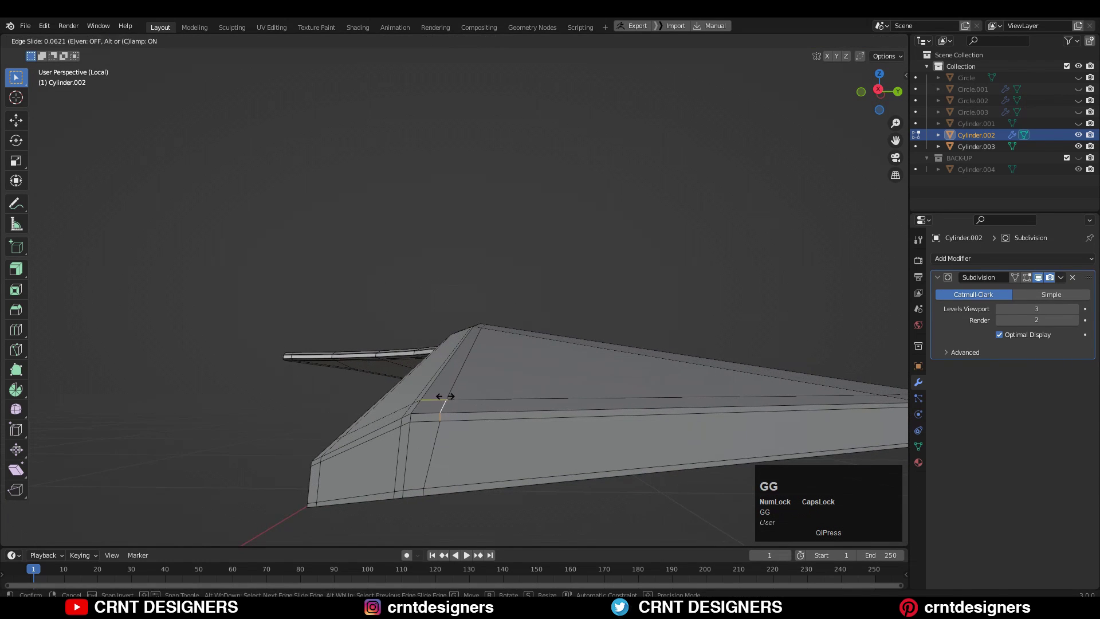
{"action": "left_click", "coordinate": [375, 389]}
{"action": "left_click", "coordinate": [467, 407]}
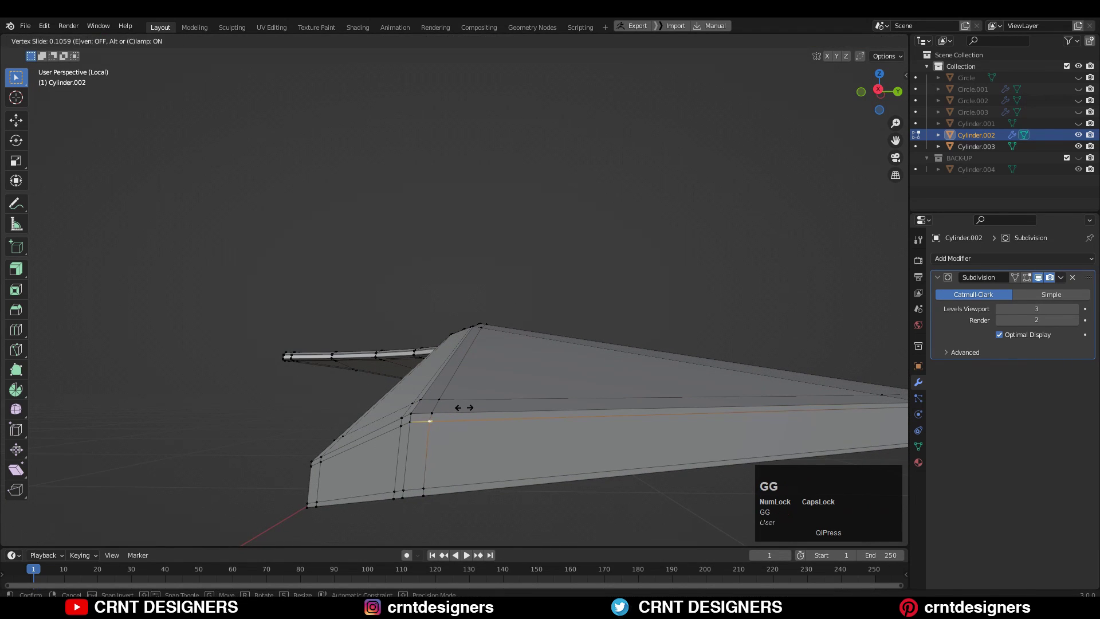
{"action": "left_click", "coordinate": [465, 406]}
Step: Leave the isolated view, duplicate the finished blade in place and rotate the copy 120° clockwise around the origin
{"action": "key", "text": "Tab"}
{"action": "scroll", "coordinate": [467, 406], "scroll_direction": "down", "scroll_amount": 5}
{"action": "middle_click_drag", "start_coordinate": [466, 406], "coordinate": [572, 472]}
{"action": "key", "text": "KP_Divide"}
{"action": "left_click", "coordinate": [722, 189]}
{"action": "left_click", "coordinate": [879, 74]}
{"action": "middle_click_drag", "start_coordinate": [527, 229], "coordinate": [520, 266], "text": "shift"}
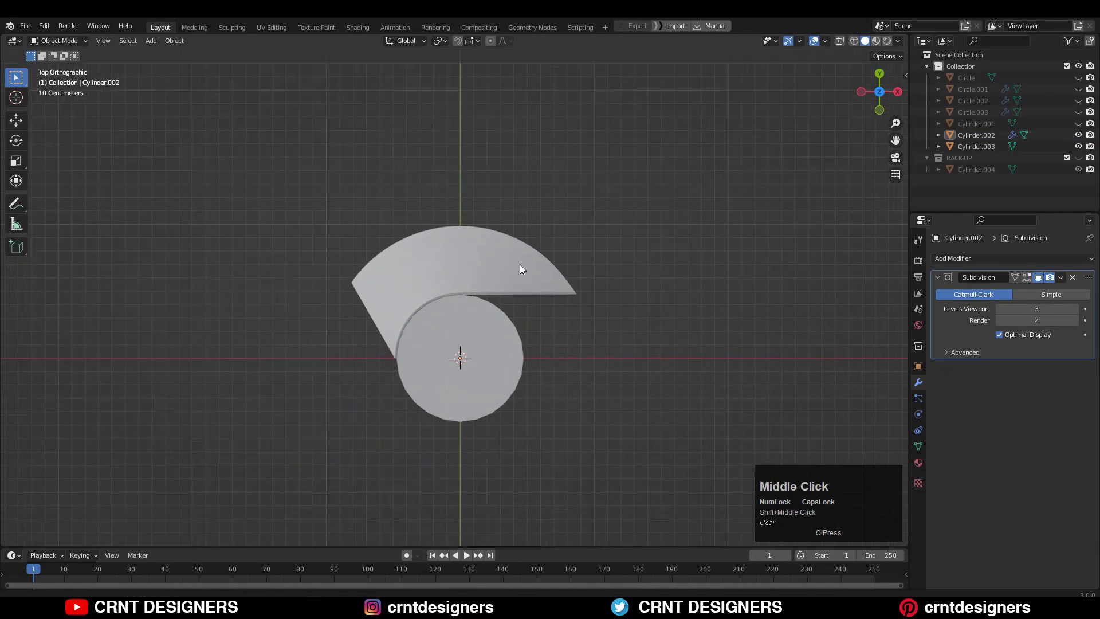
{"action": "left_click", "coordinate": [520, 270]}
{"action": "scroll", "coordinate": [520, 268], "scroll_direction": "down", "scroll_amount": 2, "text": "shift"}
{"action": "key", "text": "shift+d"}
{"action": "right_click", "coordinate": [554, 241]}
{"action": "key", "text": "r"}
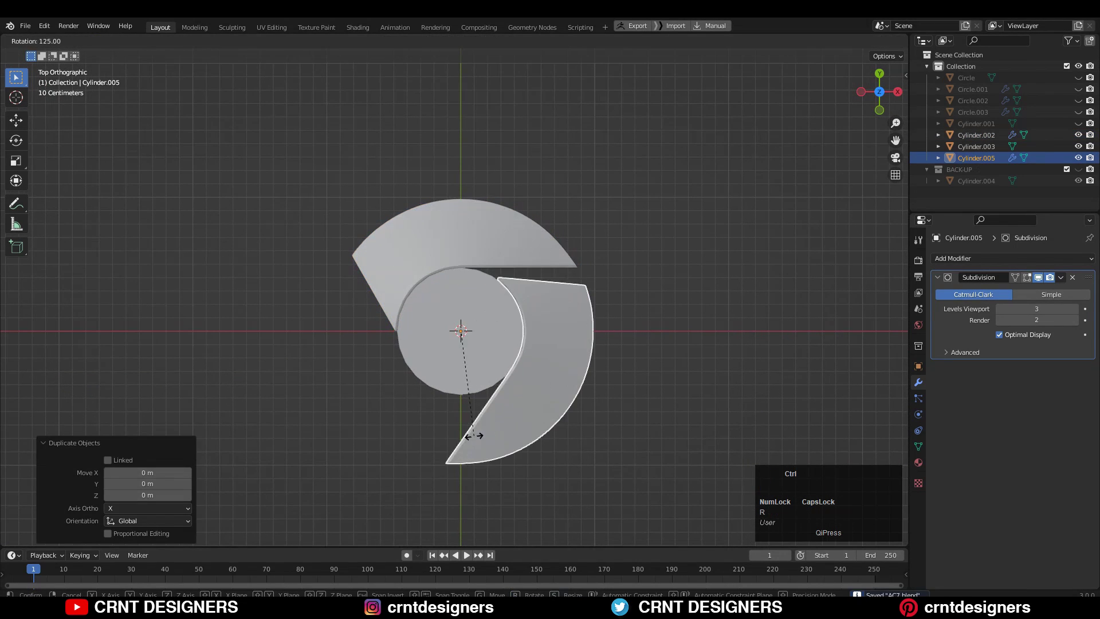
Step: Duplicate the rotated blade in place, rotate the new copy 120° to complete the three-blade disc, and save the file
{"action": "key", "text": "shift+d"}
{"action": "right_click", "coordinate": [584, 323]}
{"action": "key", "text": "r"}
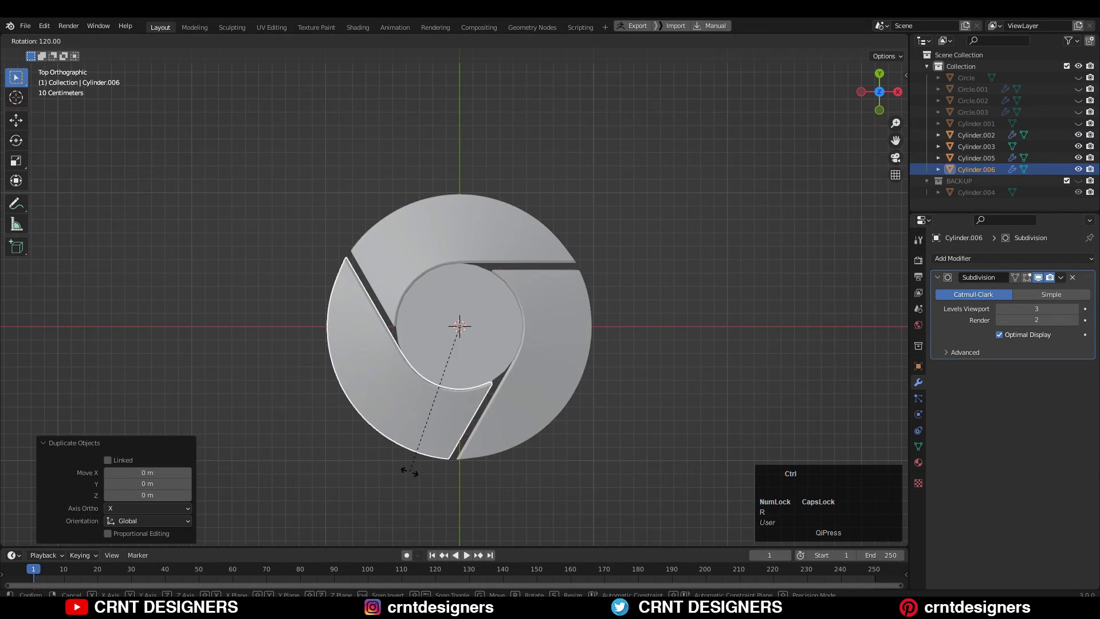
{"action": "left_click", "coordinate": [410, 472]}
{"action": "left_click", "coordinate": [598, 398]}
{"action": "middle_click_drag", "start_coordinate": [597, 396], "coordinate": [515, 322]}
{"action": "key", "text": "ctrl+s"}
Step: Unhide the base disc Cylinder.001 beneath the blades and select it
{"action": "left_click", "coordinate": [1080, 124]}
{"action": "left_click", "coordinate": [1079, 113]}
{"action": "left_click", "coordinate": [1079, 113]}
{"action": "left_click", "coordinate": [1079, 124]}
{"action": "left_click", "coordinate": [506, 339]}
Step: Move the base disc's top faces down along Z by about 0.012 m and fine-tune their height just beneath the blades
{"action": "key", "text": "Tab"}
{"action": "key", "text": "a"}
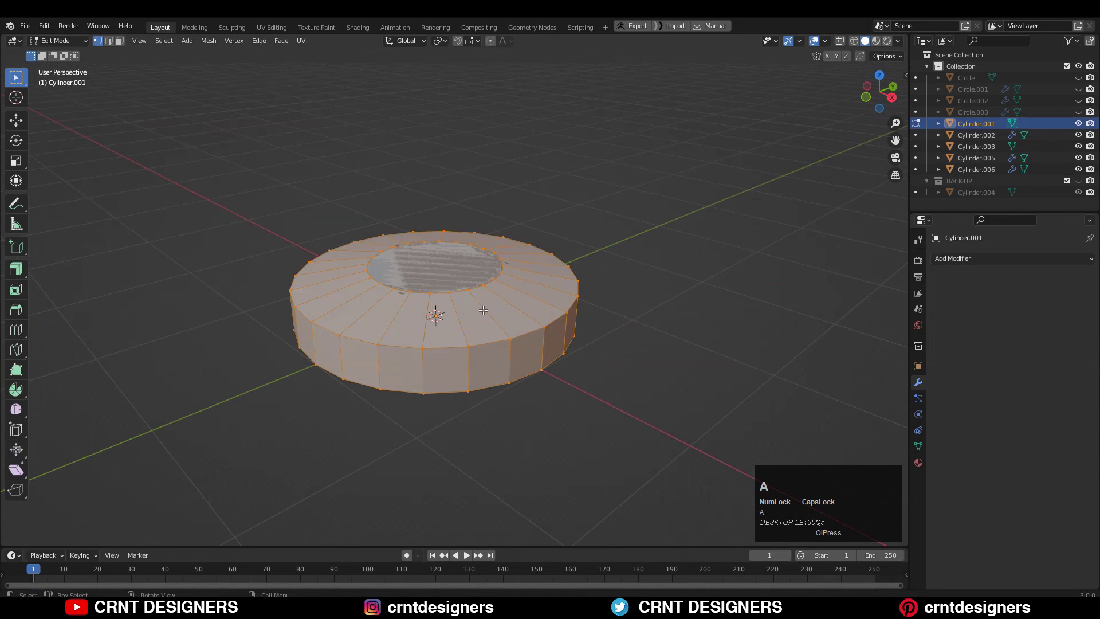
{"action": "left_click", "coordinate": [456, 287]}
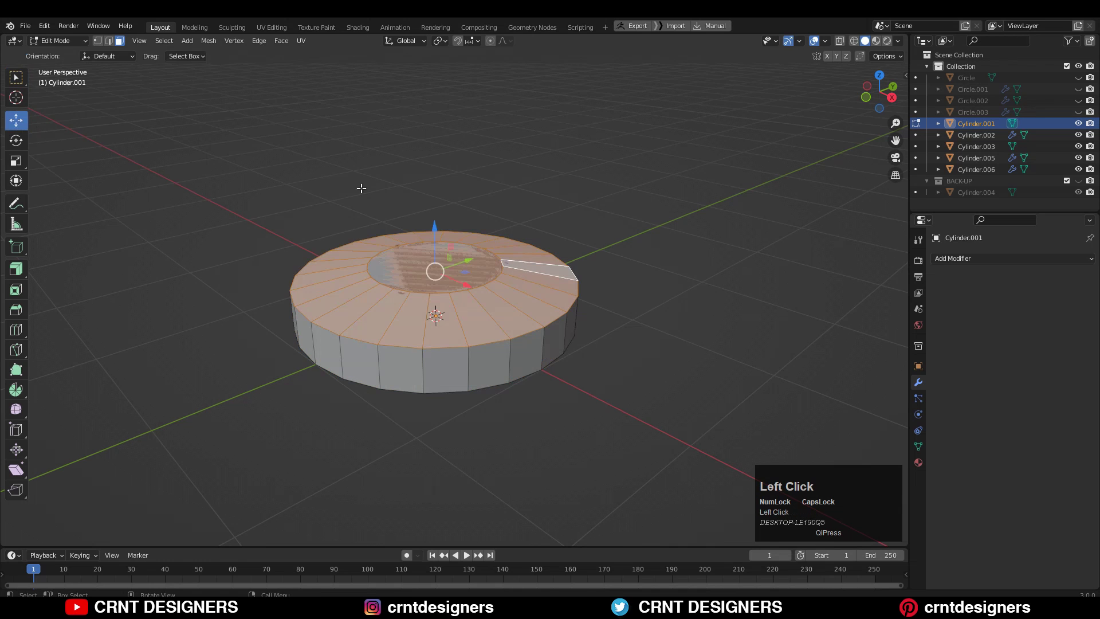
{"action": "left_click_drag", "start_coordinate": [434, 224], "coordinate": [434, 227]}
{"action": "left_click", "coordinate": [867, 97]}
{"action": "middle_click_drag", "start_coordinate": [506, 232], "coordinate": [544, 272], "text": "shift"}
{"action": "scroll", "coordinate": [551, 267], "scroll_direction": "up", "scroll_amount": 6}
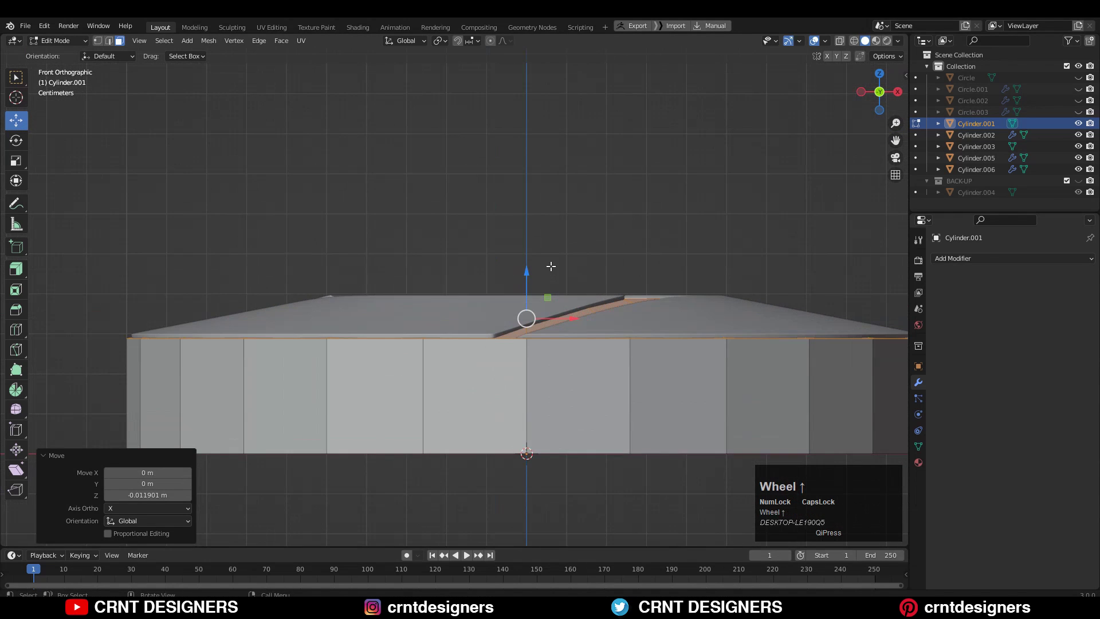
{"action": "left_click_drag", "start_coordinate": [532, 266], "coordinate": [533, 268]}
{"action": "key", "text": "Tab"}
{"action": "middle_click_drag", "start_coordinate": [539, 304], "coordinate": [548, 347]}
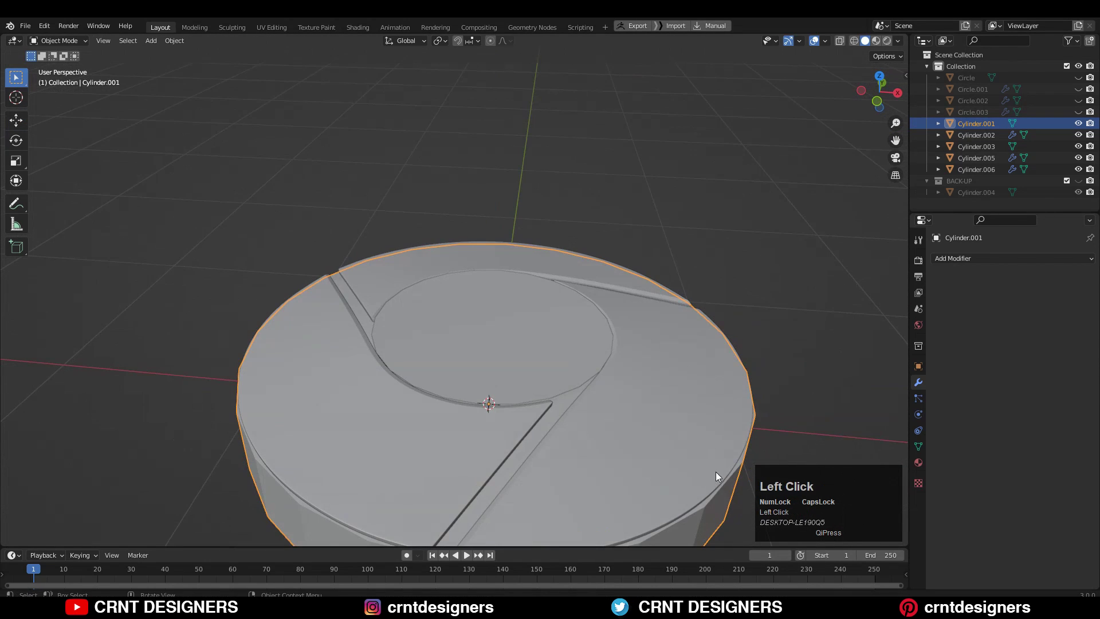
Step: Isolate the base disc, add a level 3 Subdivision modifier and inset the central top cap slightly
{"action": "key", "text": "KP_Divide"}
{"action": "key", "text": "ctrl+3"}
{"action": "key", "text": "Tab"}
{"action": "middle_click_drag", "start_coordinate": [709, 375], "coordinate": [659, 282]}
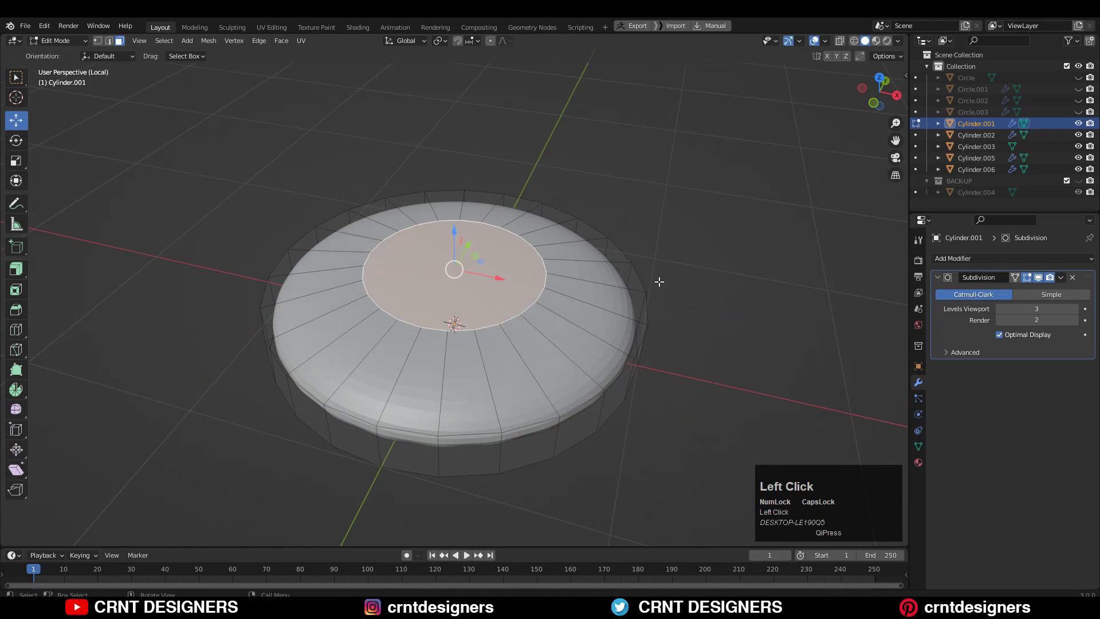
{"action": "left_click", "coordinate": [671, 290]}
Step: Inset the sloped top ring by about 0.013 m and the disc's side wall by about 0.01 m as supporting loops
{"action": "left_click", "coordinate": [609, 290], "text": "alt"}
{"action": "key", "text": "i"}
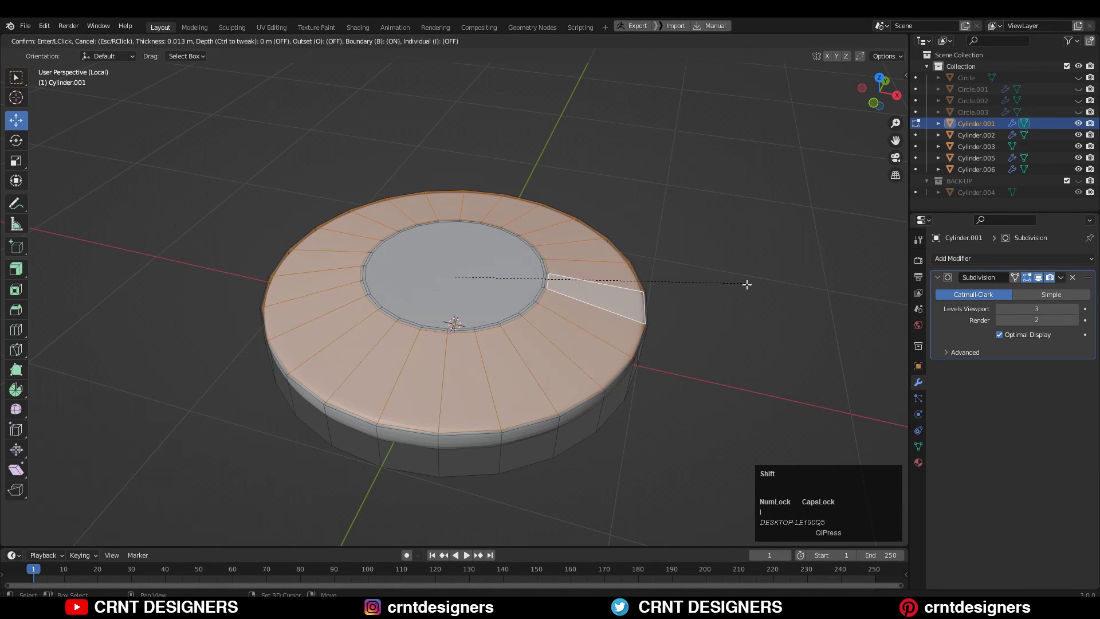
{"action": "left_click", "coordinate": [746, 285]}
{"action": "left_click", "coordinate": [619, 377], "text": "alt"}
{"action": "left_click", "coordinate": [605, 401], "text": "alt"}
{"action": "middle_click_drag", "start_coordinate": [742, 339], "coordinate": [720, 302]}
{"action": "scroll", "coordinate": [814, 336], "scroll_direction": "up", "scroll_amount": 2}
{"action": "key", "text": "i"}
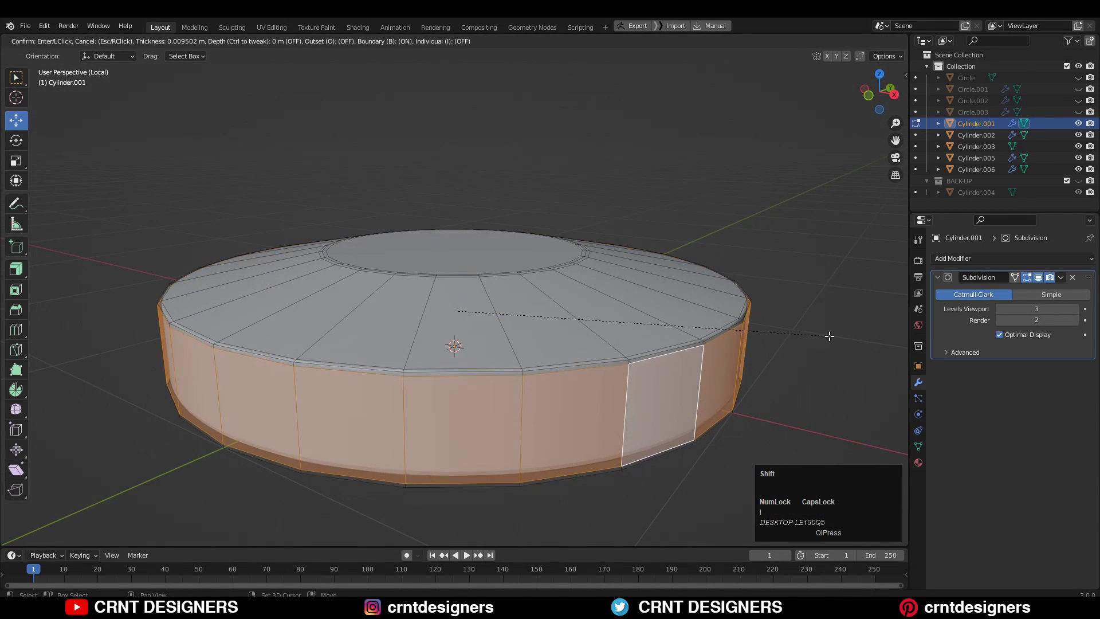
{"action": "left_click", "coordinate": [829, 336]}
Step: Inset the base disc's flat bottom face slightly to support its outer edge
{"action": "key", "text": "Tab"}
{"action": "middle_click_drag", "start_coordinate": [750, 386], "coordinate": [739, 327]}
{"action": "key", "text": "Tab"}
{"action": "left_click", "coordinate": [702, 280]}
{"action": "key", "text": "i"}
{"action": "left_click", "coordinate": [872, 271]}
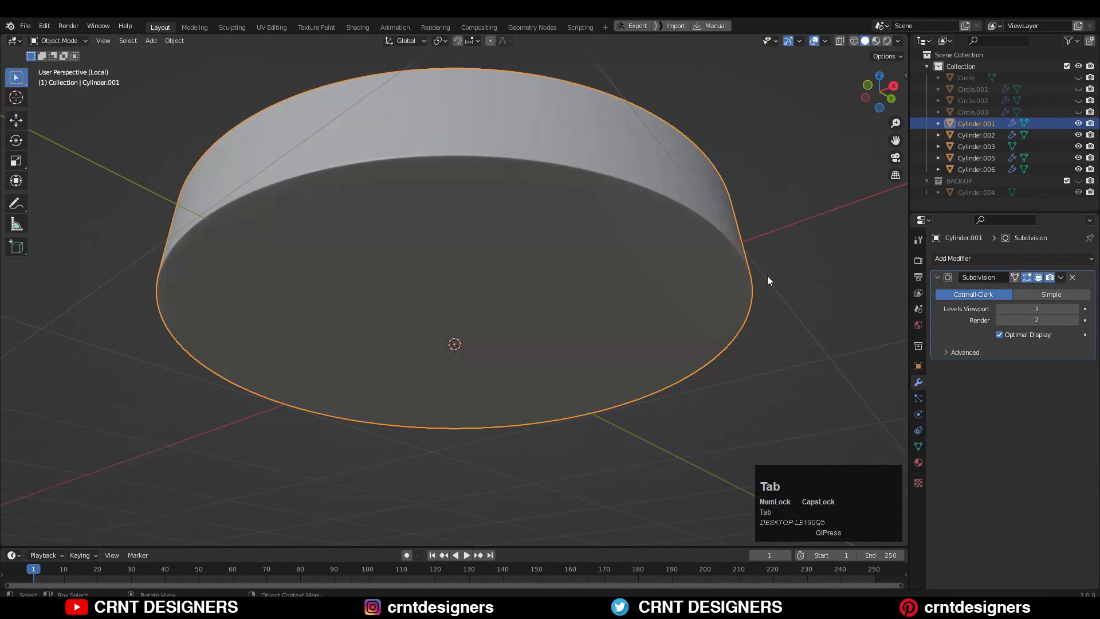
Step: Inset the bottom face again and merge the inner face at its centre to form a triangle fan
{"action": "middle_click_drag", "start_coordinate": [768, 281], "coordinate": [755, 249]}
{"action": "key", "text": "Tab"}
{"action": "key", "text": "i"}
{"action": "left_click", "coordinate": [755, 288]}
{"action": "key", "text": "m"}
{"action": "left_click", "coordinate": [760, 291]}
{"action": "key", "text": "Tab"}
{"action": "key", "text": "Tab"}
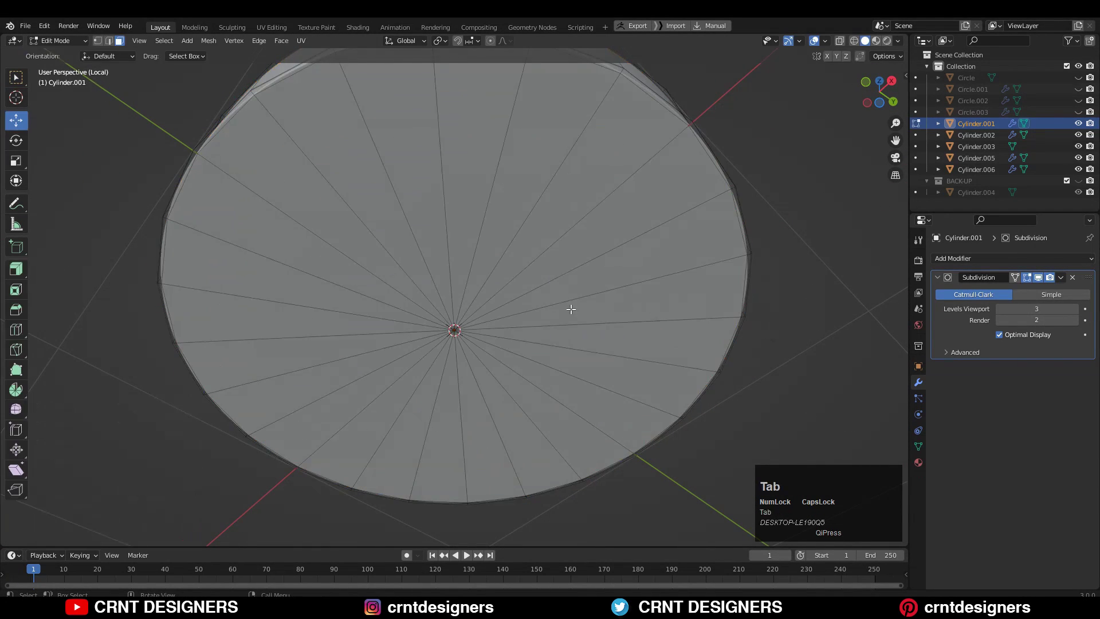
{"action": "middle_click_drag", "start_coordinate": [571, 310], "coordinate": [573, 323]}
{"action": "key", "text": "Tab"}
{"action": "key", "text": "Tab"}
Step: Select the triangle fan faces on the disc's bottom and inset them by about 0.07 m
{"action": "left_click_drag", "start_coordinate": [529, 282], "coordinate": [439, 356]}
{"action": "key", "text": "3"}
{"action": "key", "text": "i"}
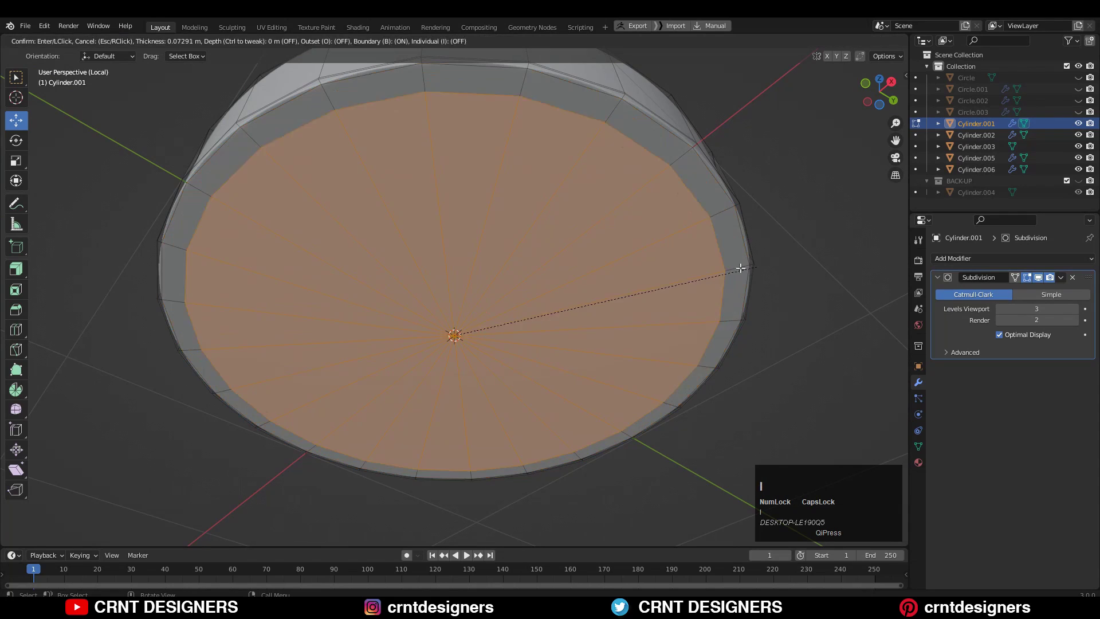
{"action": "left_click", "coordinate": [709, 267]}
{"action": "left_click", "coordinate": [283, 41]}
{"action": "left_click", "coordinate": [308, 176]}
Step: Return to the full assembly in top view and delete the central cylinder Cylinder.003
{"action": "key", "text": "Tab"}
{"action": "middle_click_drag", "start_coordinate": [561, 215], "coordinate": [659, 424]}
{"action": "key", "text": "alt+a"}
{"action": "left_click", "coordinate": [621, 290]}
{"action": "key", "text": "KP_7"}
{"action": "middle_click_drag", "start_coordinate": [656, 307], "coordinate": [661, 267], "text": "shift"}
{"action": "key", "text": "s"}
{"action": "left_click", "coordinate": [535, 305]}
{"action": "key", "text": "Delete"}
Step: Try to scale the base disc uniformly to about 0.951
{"action": "left_click", "coordinate": [535, 305]}
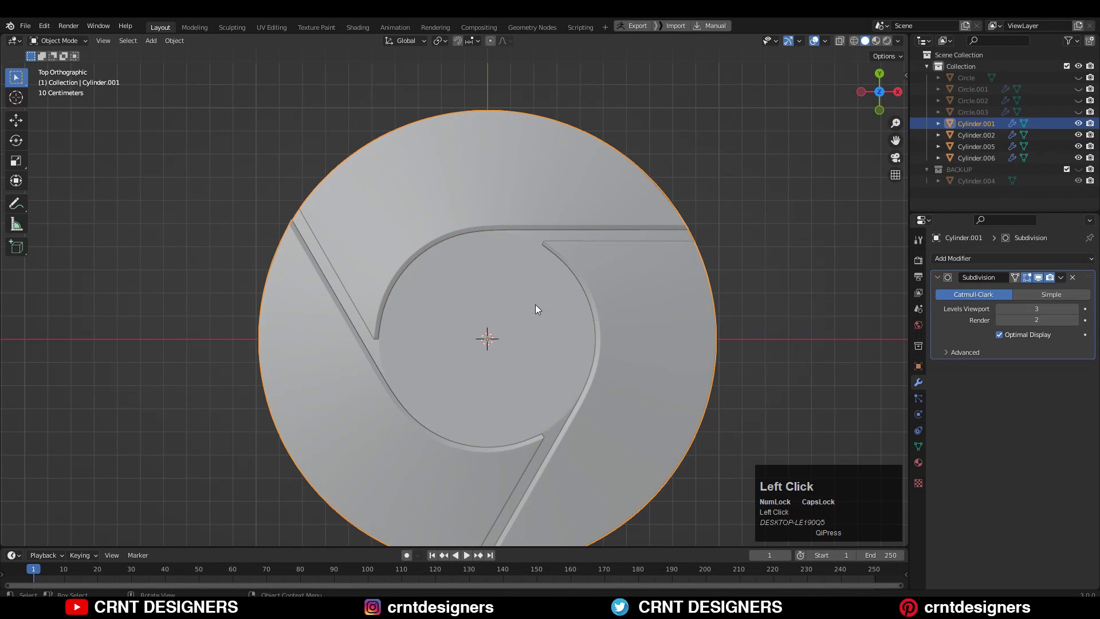
{"action": "key", "text": "s"}
{"action": "left_click", "coordinate": [726, 249]}
{"action": "middle_click_drag", "start_coordinate": [724, 257], "coordinate": [686, 206]}
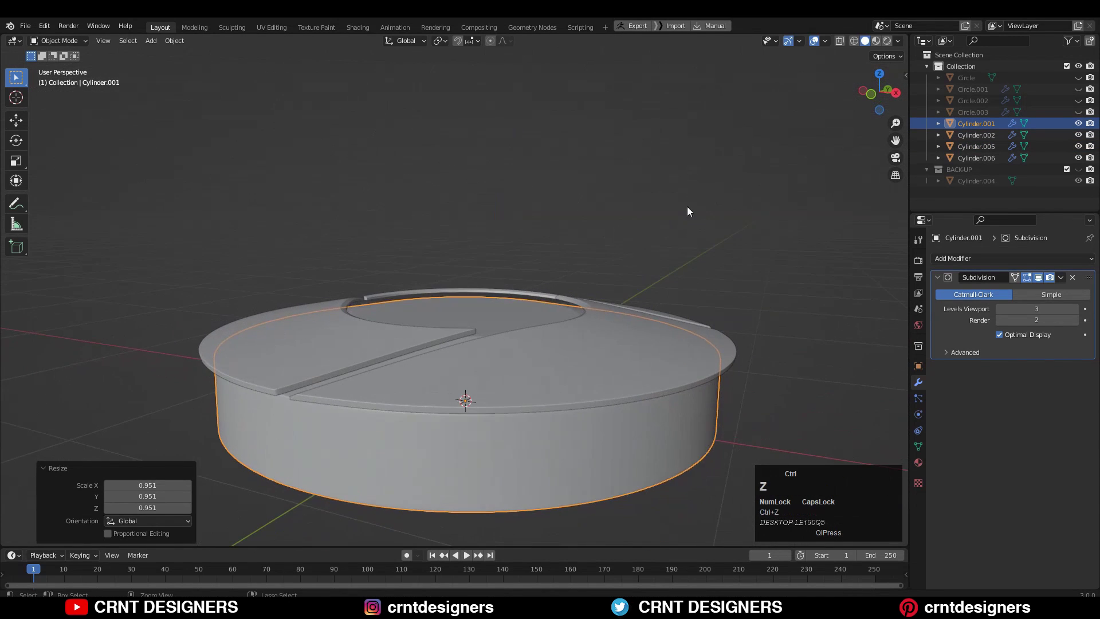
Step: Scale the base disc to about 0.991 in X and Y only, keeping its height
{"action": "key", "text": "Tab"}
{"action": "key", "text": "s"}
{"action": "key", "text": "shift+z"}
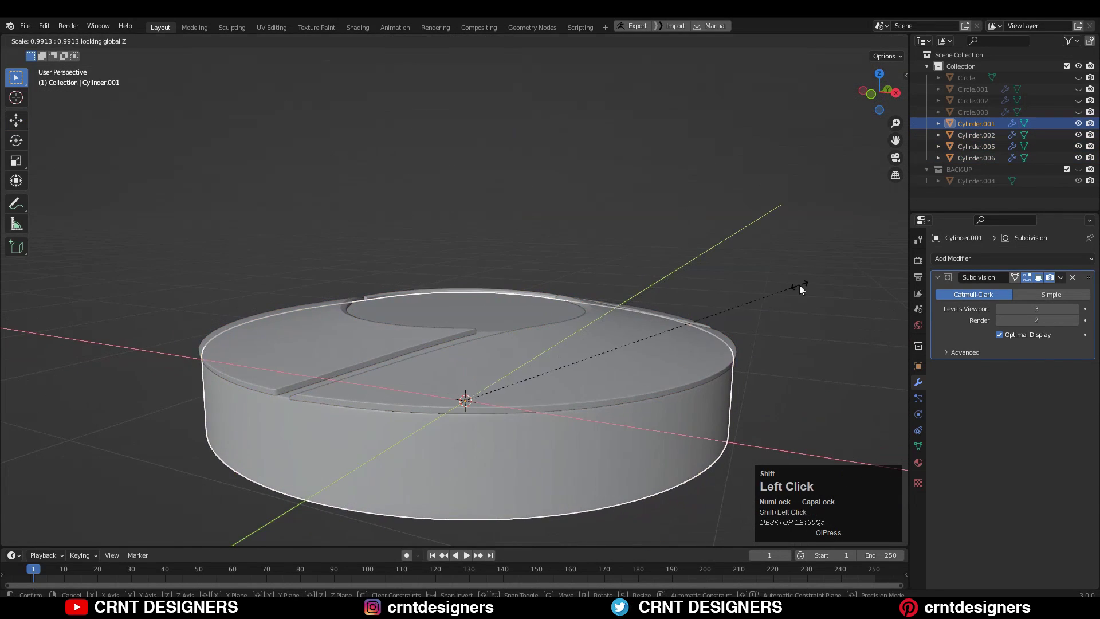
{"action": "left_click", "coordinate": [800, 287]}
{"action": "middle_click_drag", "start_coordinate": [799, 287], "coordinate": [710, 252]}
Step: Add an edge loop to the base disc and save the file
{"action": "key", "text": "Tab"}
{"action": "key", "text": "ctrl+r"}
{"action": "left_click", "coordinate": [666, 285]}
{"action": "key", "text": "Tab"}
{"action": "key", "text": "ctrl+s"}
Step: Inset the faces at the centre of the base disc's top, shift them along Z and inset them again
{"action": "left_click", "coordinate": [452, 267]}
{"action": "key", "text": "Tab"}
{"action": "key", "text": "i"}
{"action": "left_click", "coordinate": [713, 281]}
{"action": "key", "text": "g"}
{"action": "key", "text": "z"}
{"action": "left_click", "coordinate": [711, 272]}
{"action": "key", "text": "i"}
{"action": "left_click", "coordinate": [697, 272]}
Step: Turn off the Subdivision modifier's display in Edit Mode and scale the centre faces of the recess
{"action": "left_click", "coordinate": [1026, 278]}
{"action": "key", "text": "Tab"}
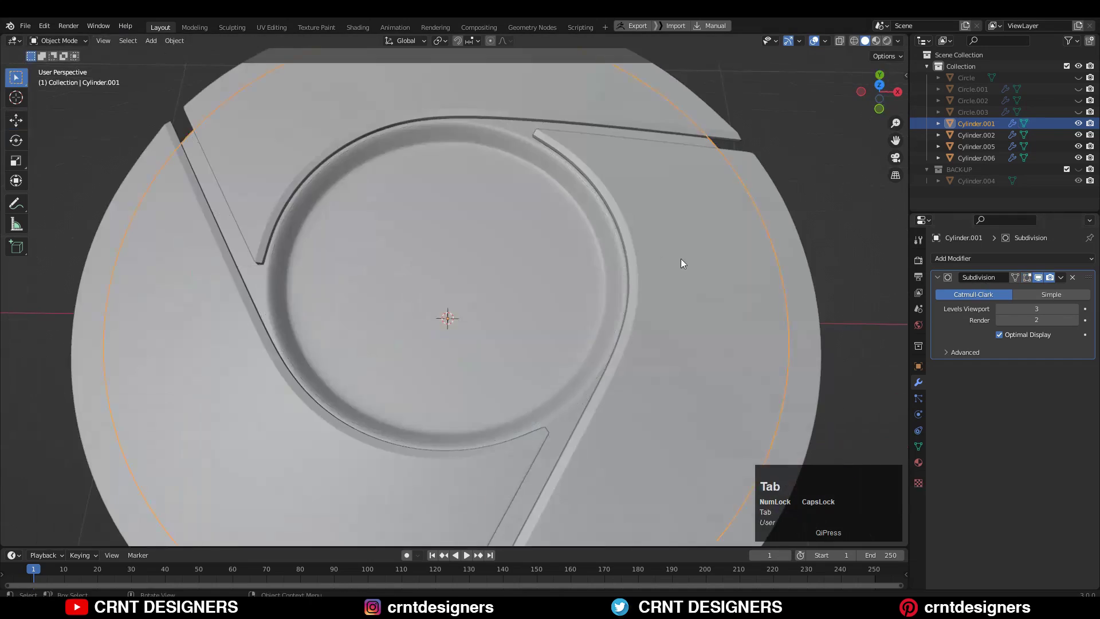
{"action": "key", "text": "Tab"}
{"action": "key", "text": "s"}
{"action": "left_click", "coordinate": [653, 263]}
Step: Inset the recess's centre faces once more from top view and select the ring of faces around them
{"action": "left_click", "coordinate": [880, 86]}
{"action": "key", "text": "i"}
{"action": "left_click", "coordinate": [654, 258]}
{"action": "middle_click_drag", "start_coordinate": [654, 258], "coordinate": [673, 177]}
{"action": "left_click", "coordinate": [630, 295], "text": "alt"}
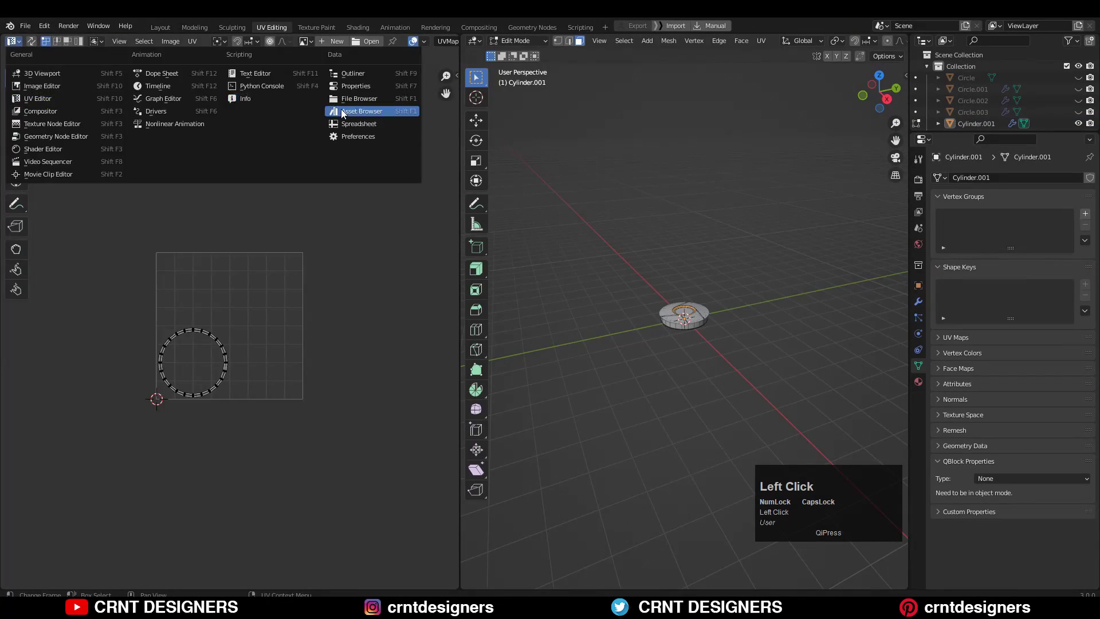
Step: Place the N_H_3 part from the 3D Kitbash library's Nut & Bolts Vol.1 catalog at the centre of the disc's recess
{"action": "left_click", "coordinate": [349, 108]}
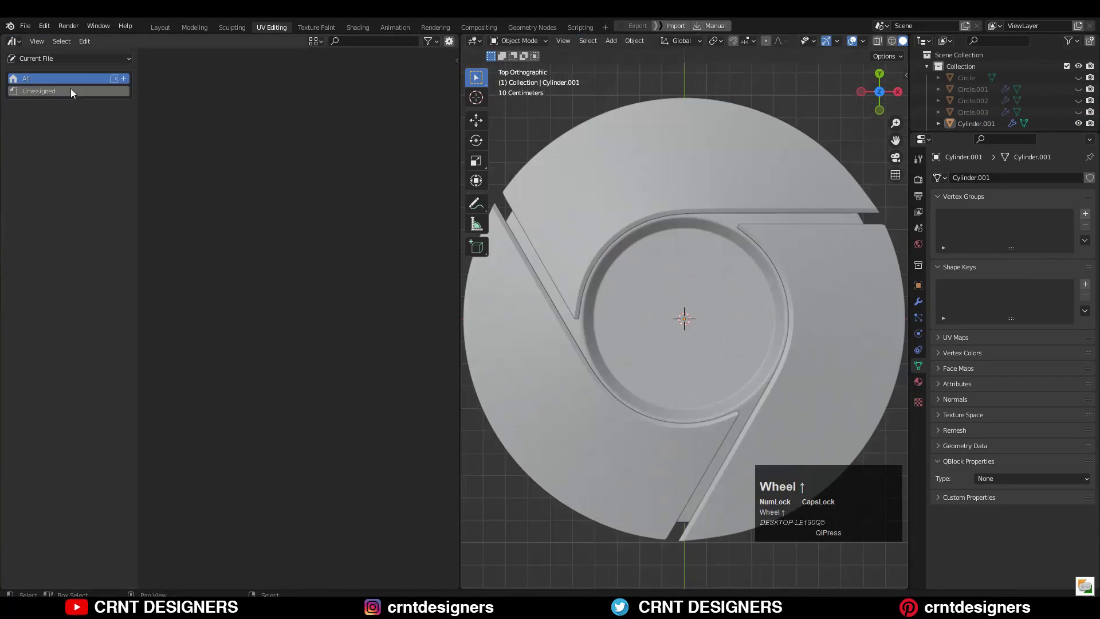
{"action": "left_click", "coordinate": [35, 104]}
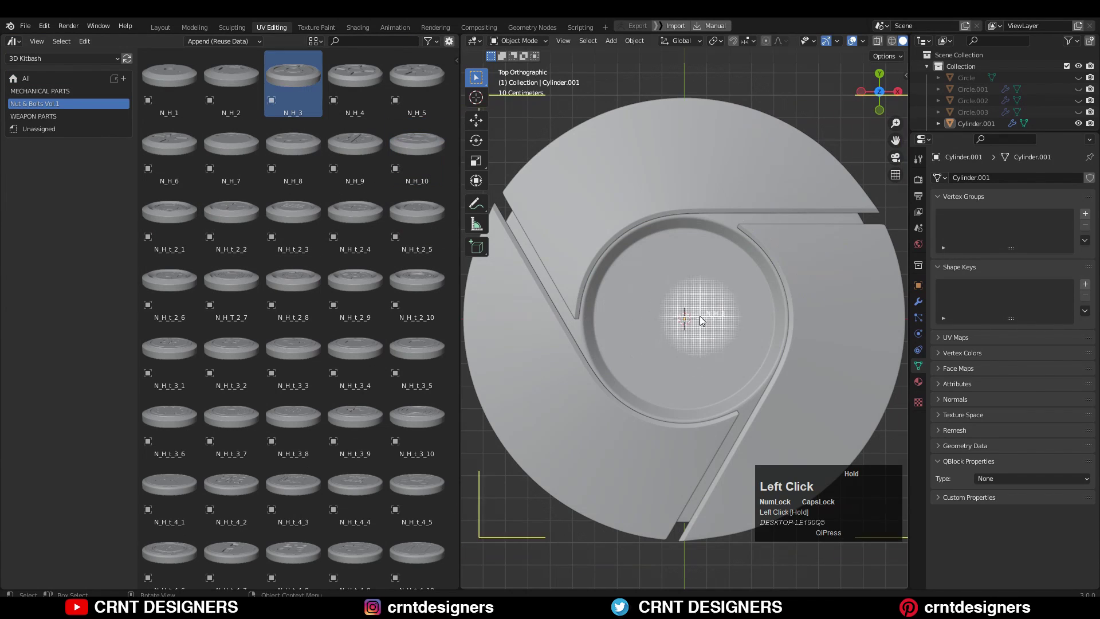
{"action": "left_click_drag", "start_coordinate": [701, 317], "coordinate": [694, 319]}
{"action": "scroll", "coordinate": [732, 349], "scroll_direction": "down", "scroll_amount": 1}
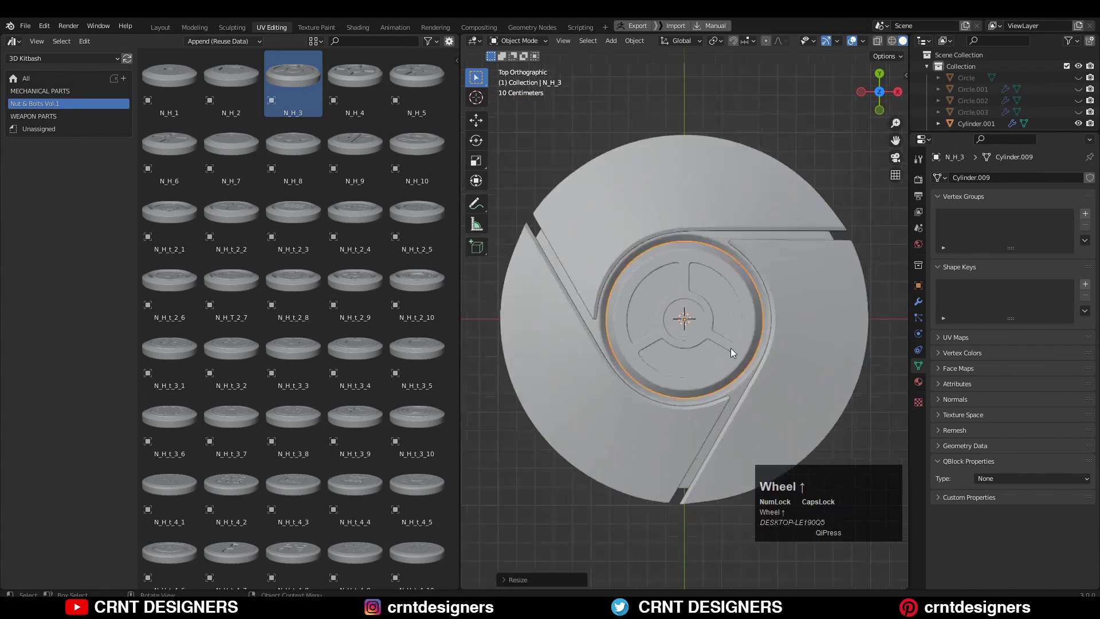
Step: Lower the N_H_3 part along Z into the central recess and scale it to fit
{"action": "middle_click_drag", "start_coordinate": [732, 349], "coordinate": [745, 252]}
{"action": "left_click", "coordinate": [476, 121]}
{"action": "left_click_drag", "start_coordinate": [684, 147], "coordinate": [684, 202]}
{"action": "left_click", "coordinate": [880, 92]}
{"action": "key", "text": "s"}
{"action": "left_click", "coordinate": [806, 193]}
{"action": "middle_click_drag", "start_coordinate": [705, 327], "coordinate": [693, 361]}
Step: Look through more of the kitbash parts, return to the Layout workspace and examine the assembled disc from the side
{"action": "scroll", "coordinate": [678, 225], "scroll_direction": "down", "scroll_amount": 3}
{"action": "scroll", "coordinate": [339, 283], "scroll_direction": "down", "scroll_amount": 6}
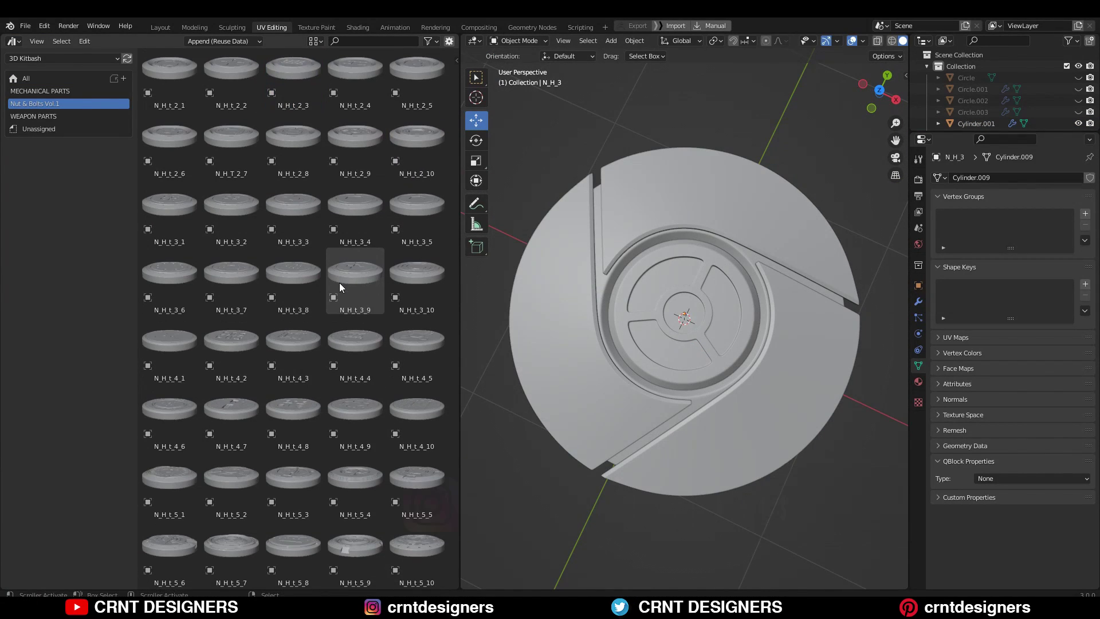
{"action": "left_click", "coordinate": [161, 27]}
{"action": "middle_click_drag", "start_coordinate": [695, 246], "coordinate": [692, 289]}
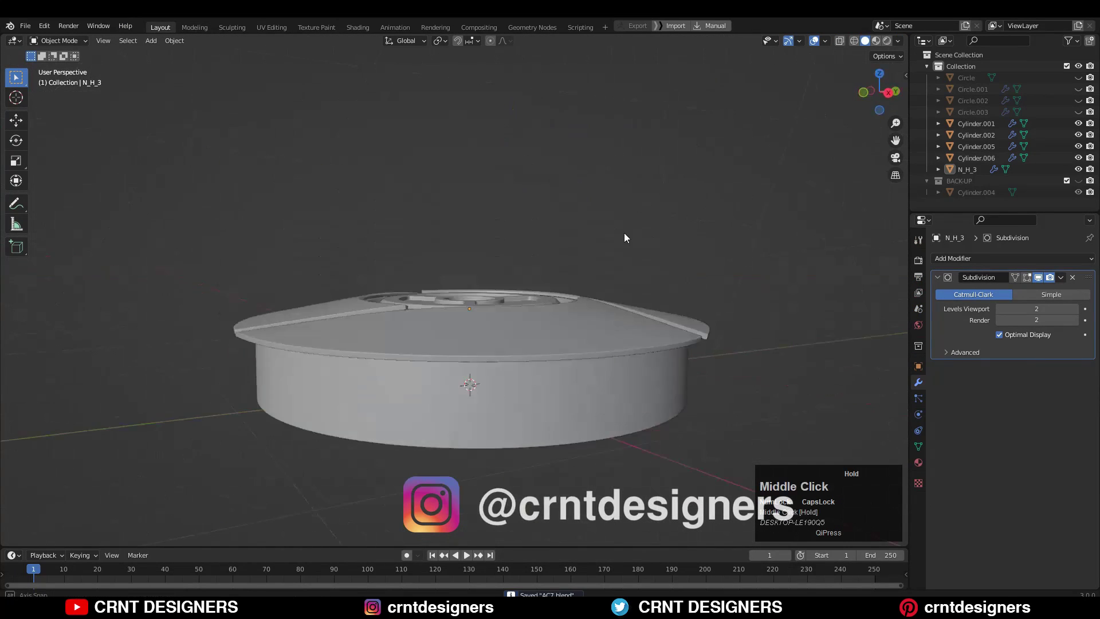